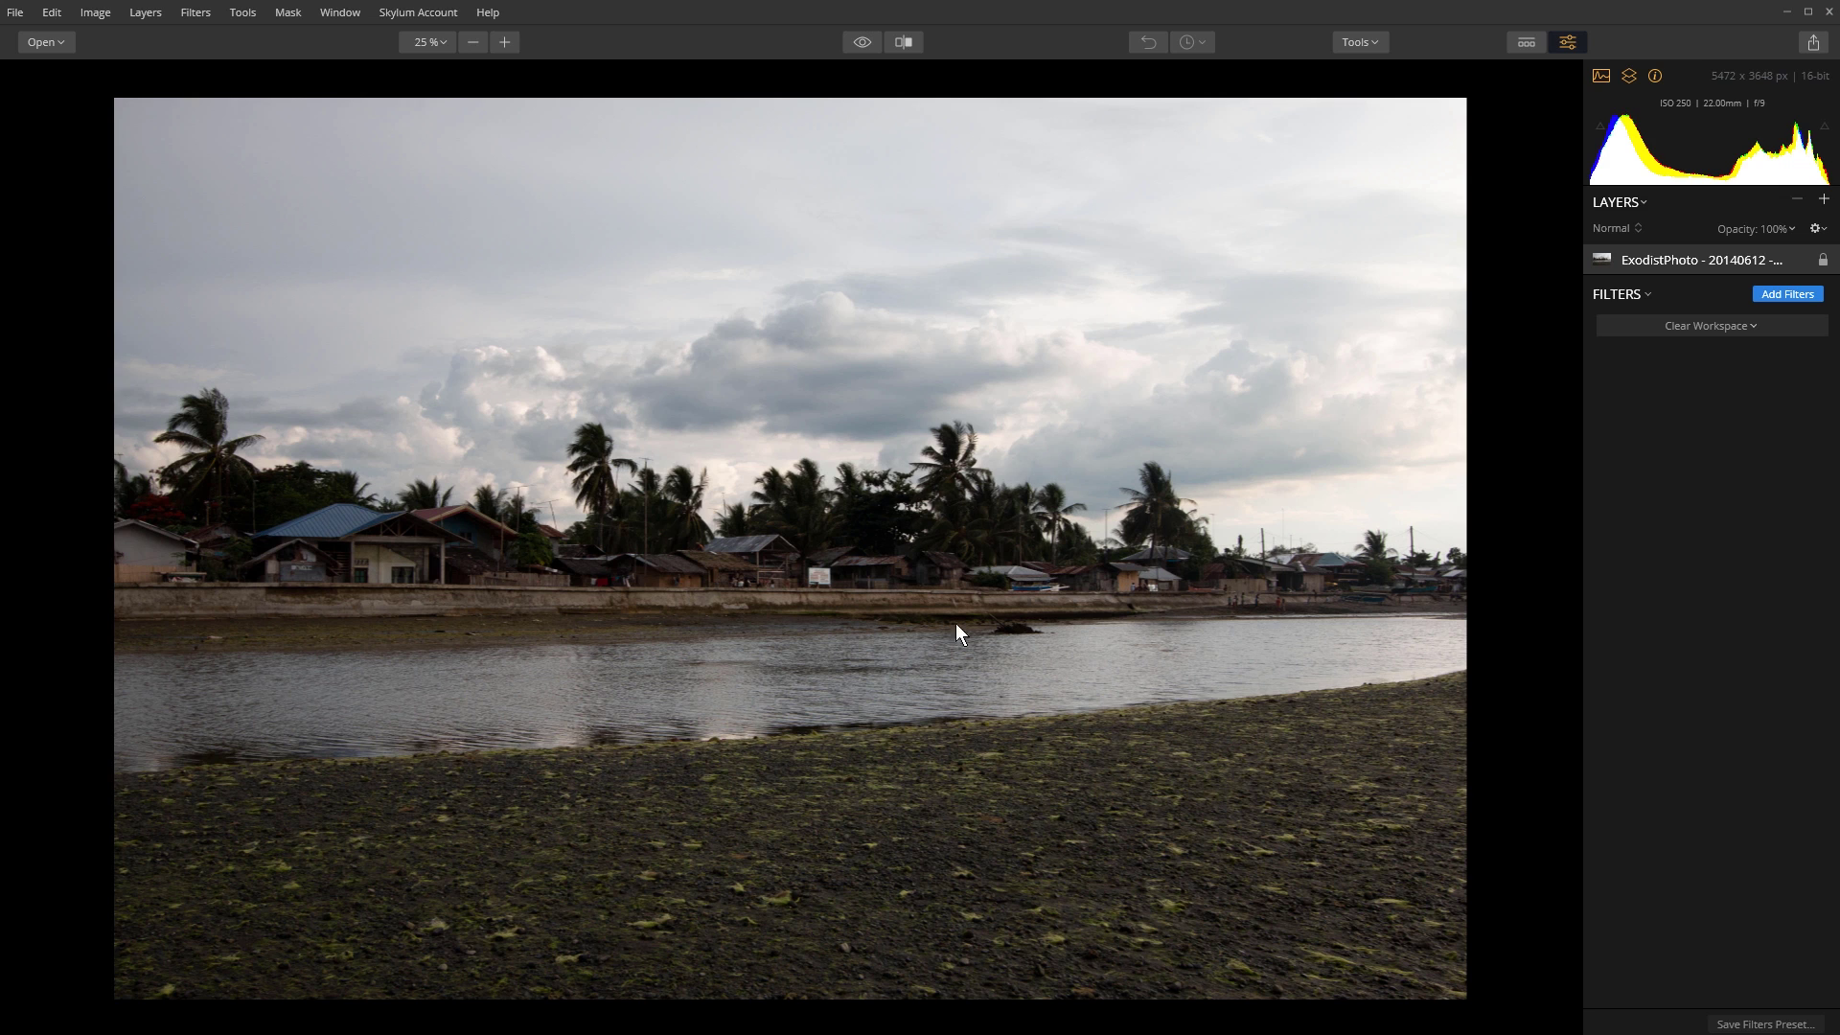
Add Denoise and Sharpening filters from the Filters Catalog.
click(1807, 297)
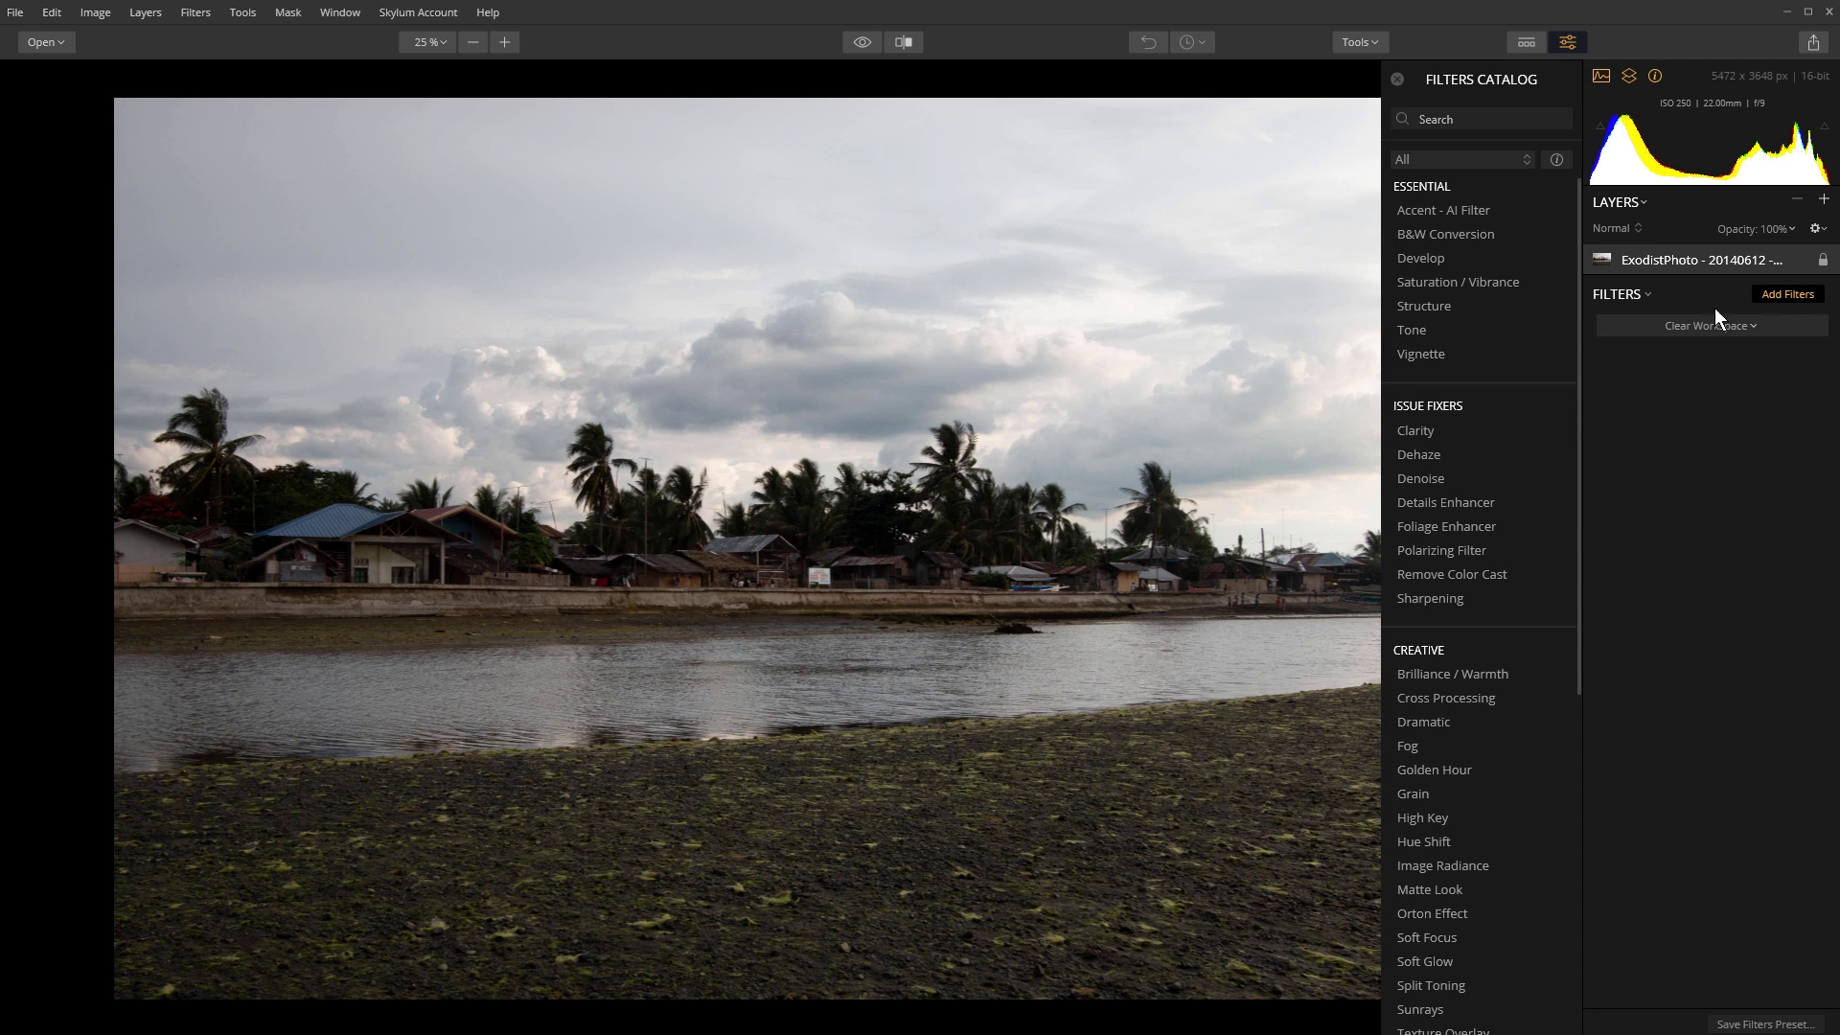
click(1466, 481)
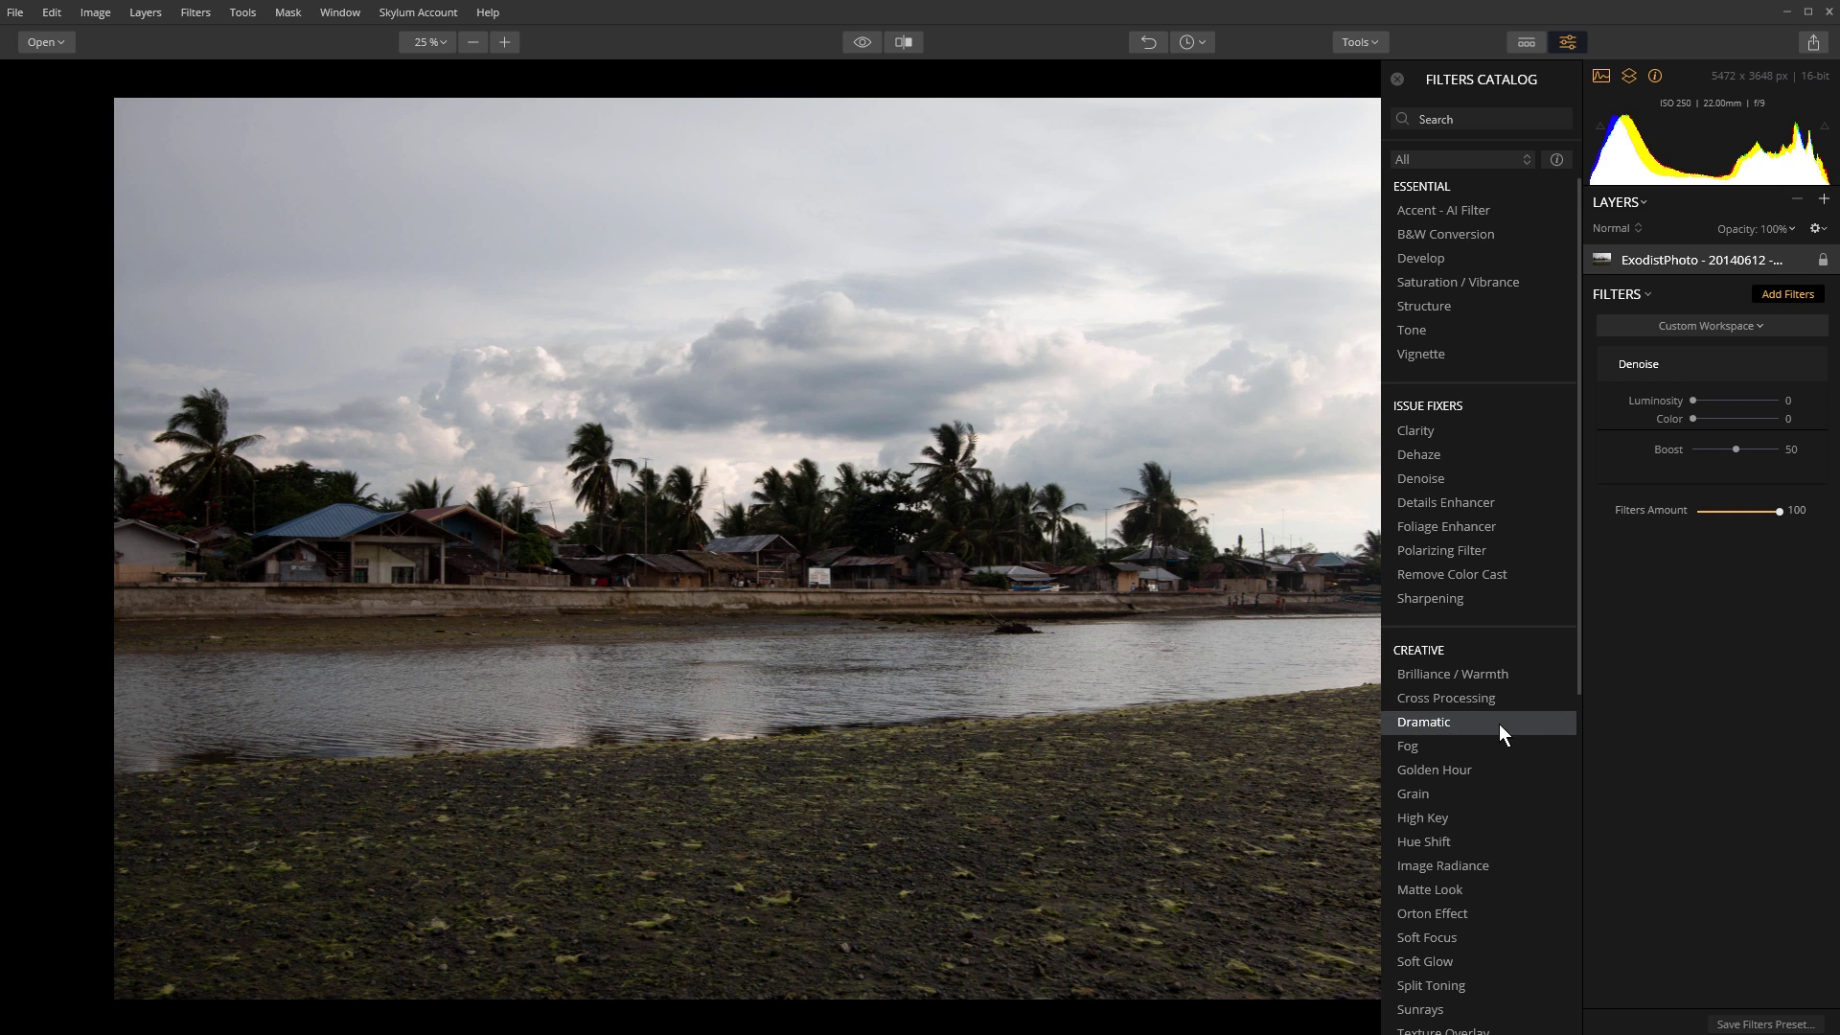
click(1474, 599)
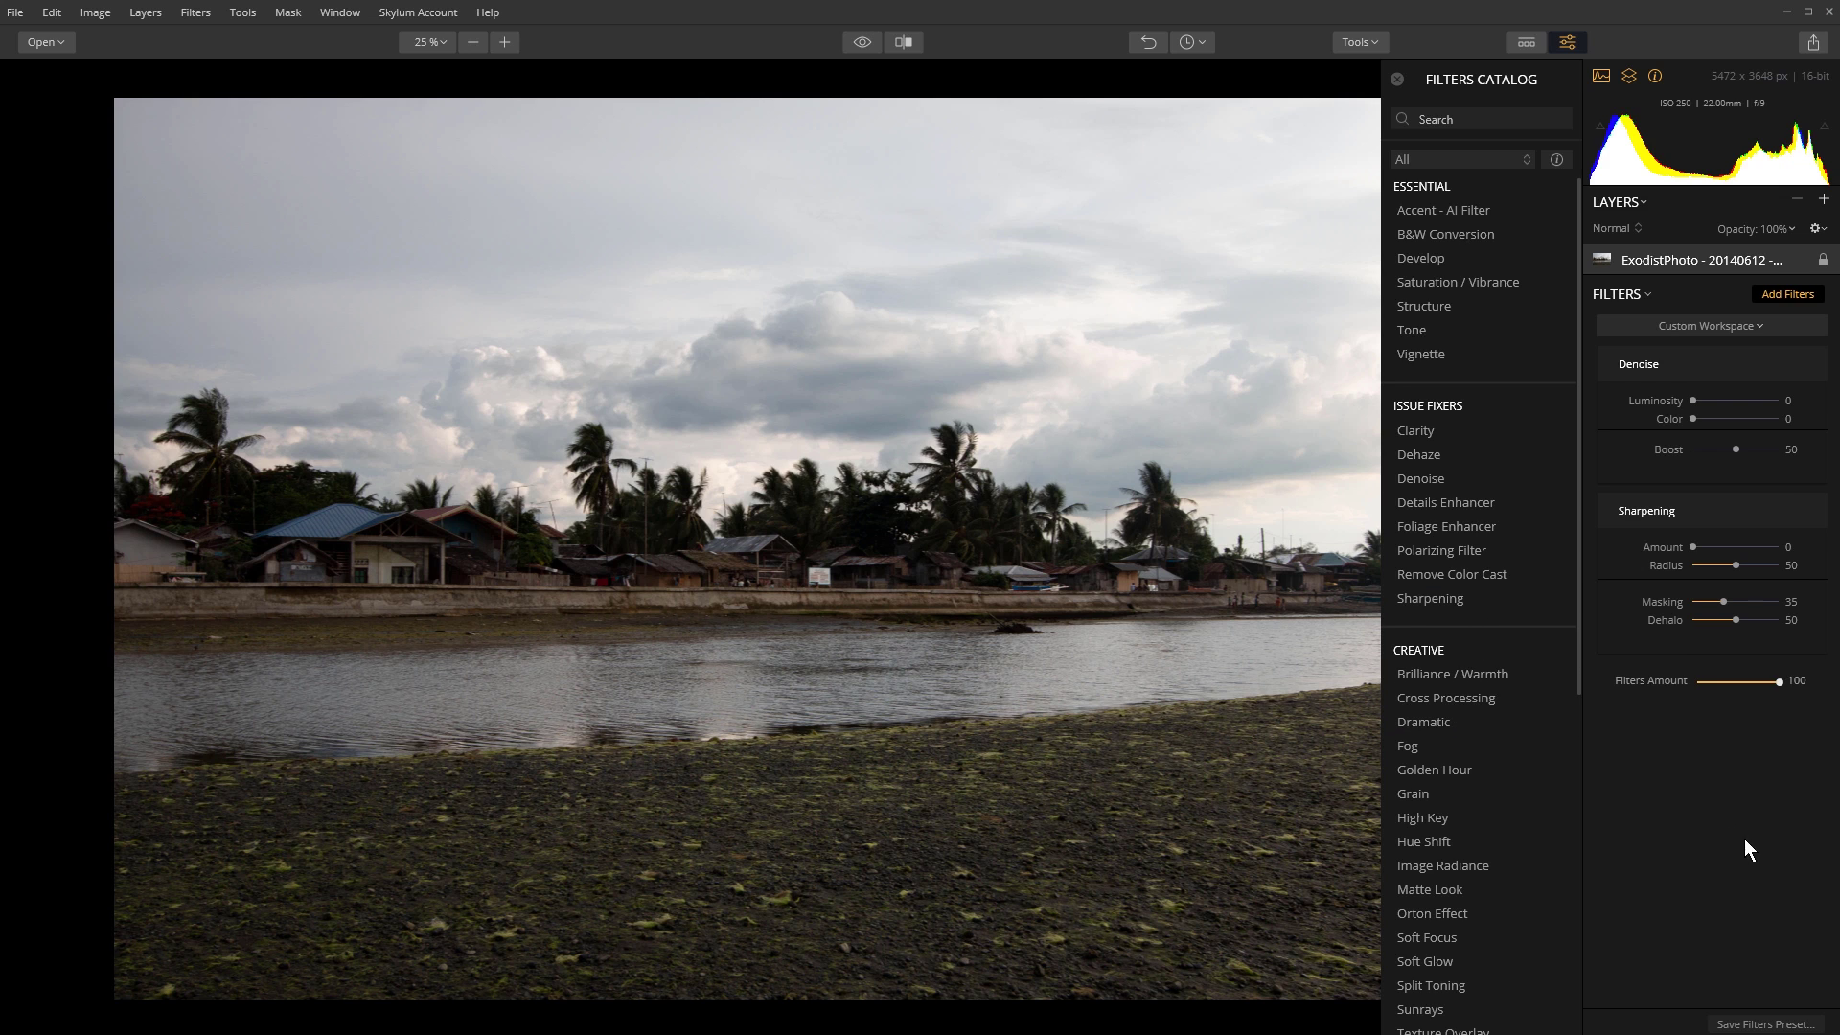
click(1771, 297)
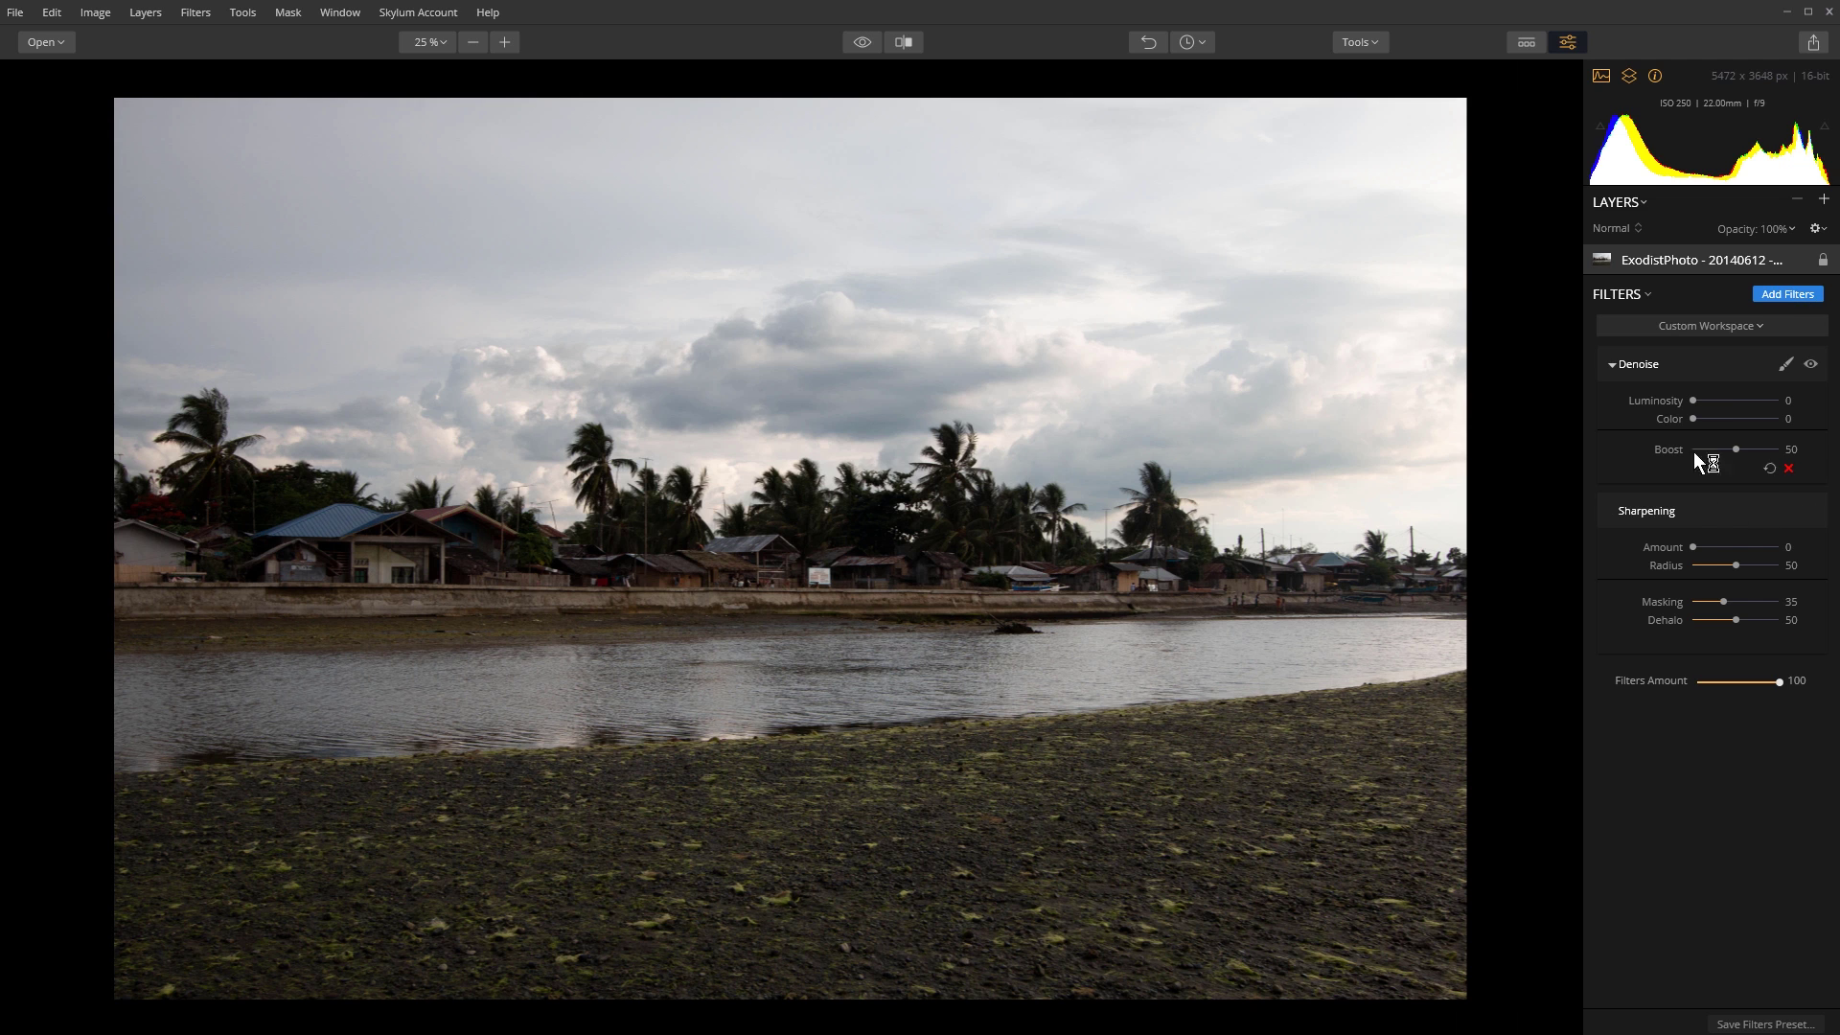
Set Denoise luminosity and colour to 10, sharpening Amount 31 and Masking 71.
drag(1693, 400, 1702, 399)
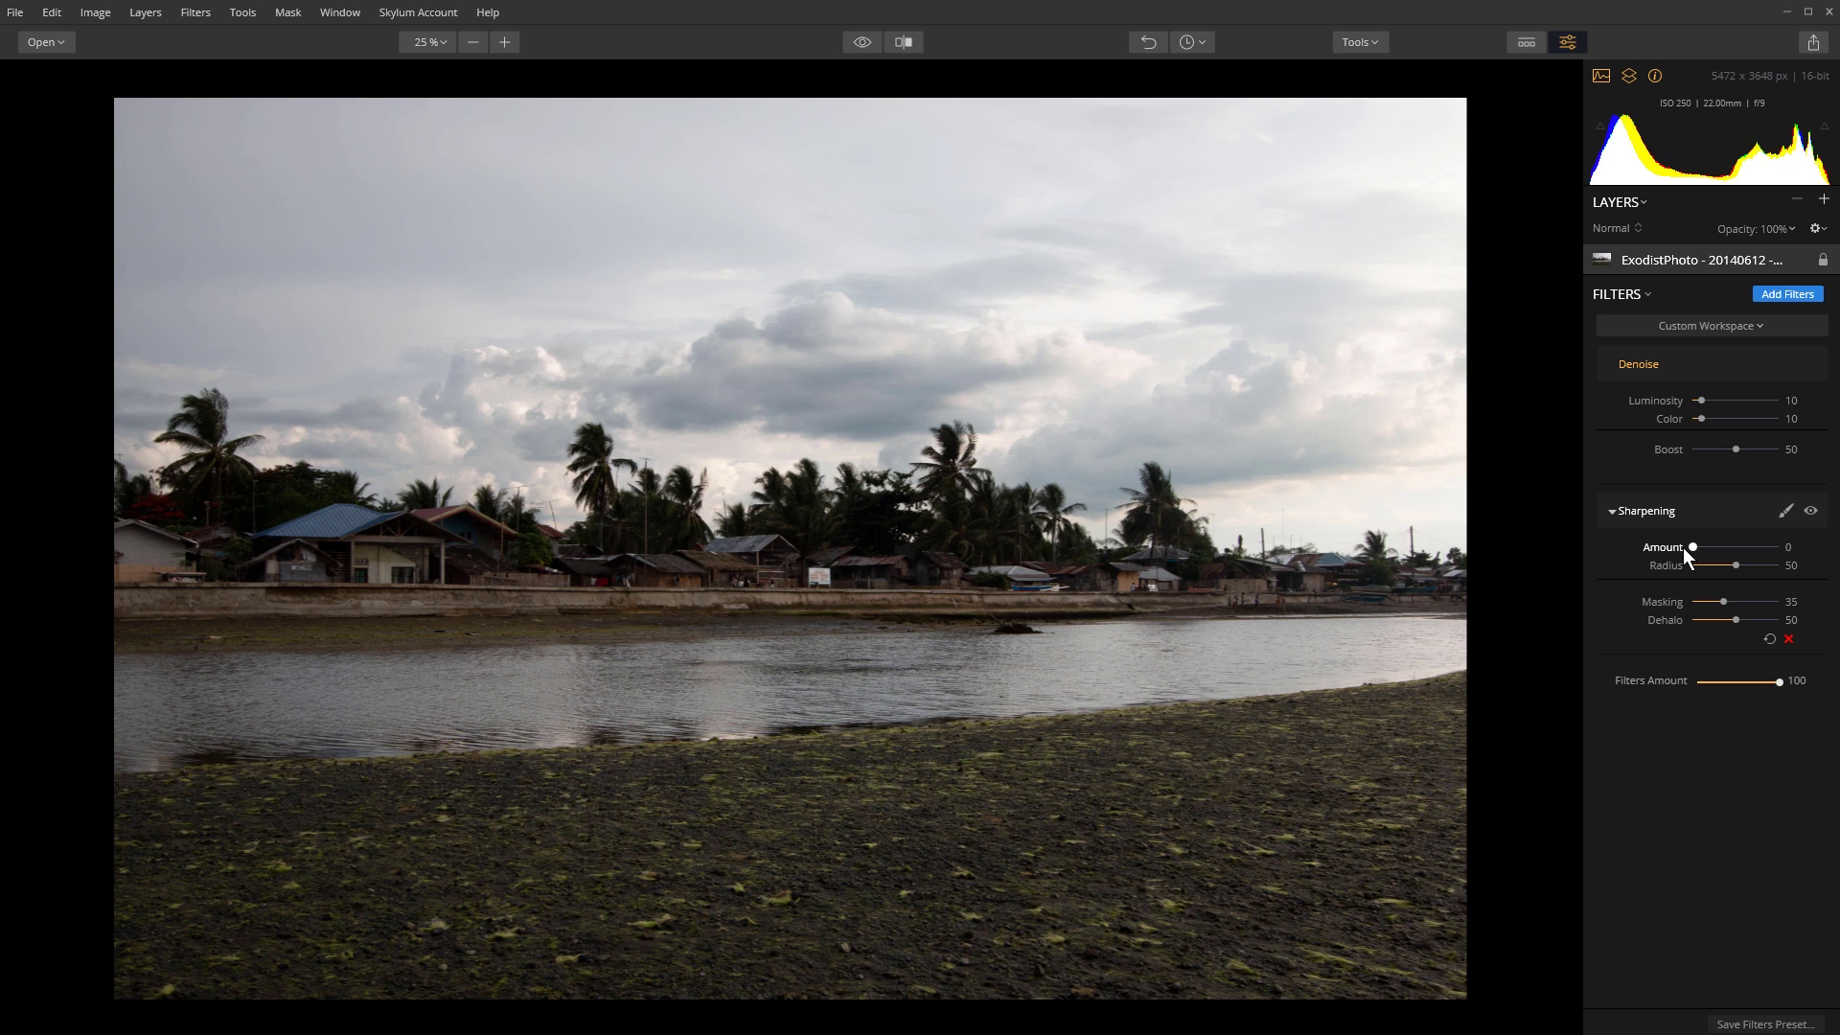
drag(1692, 547, 1700, 547)
drag(1733, 600, 1734, 598)
Add a B&W Conversion filter to turn the photo black and white.
click(1790, 296)
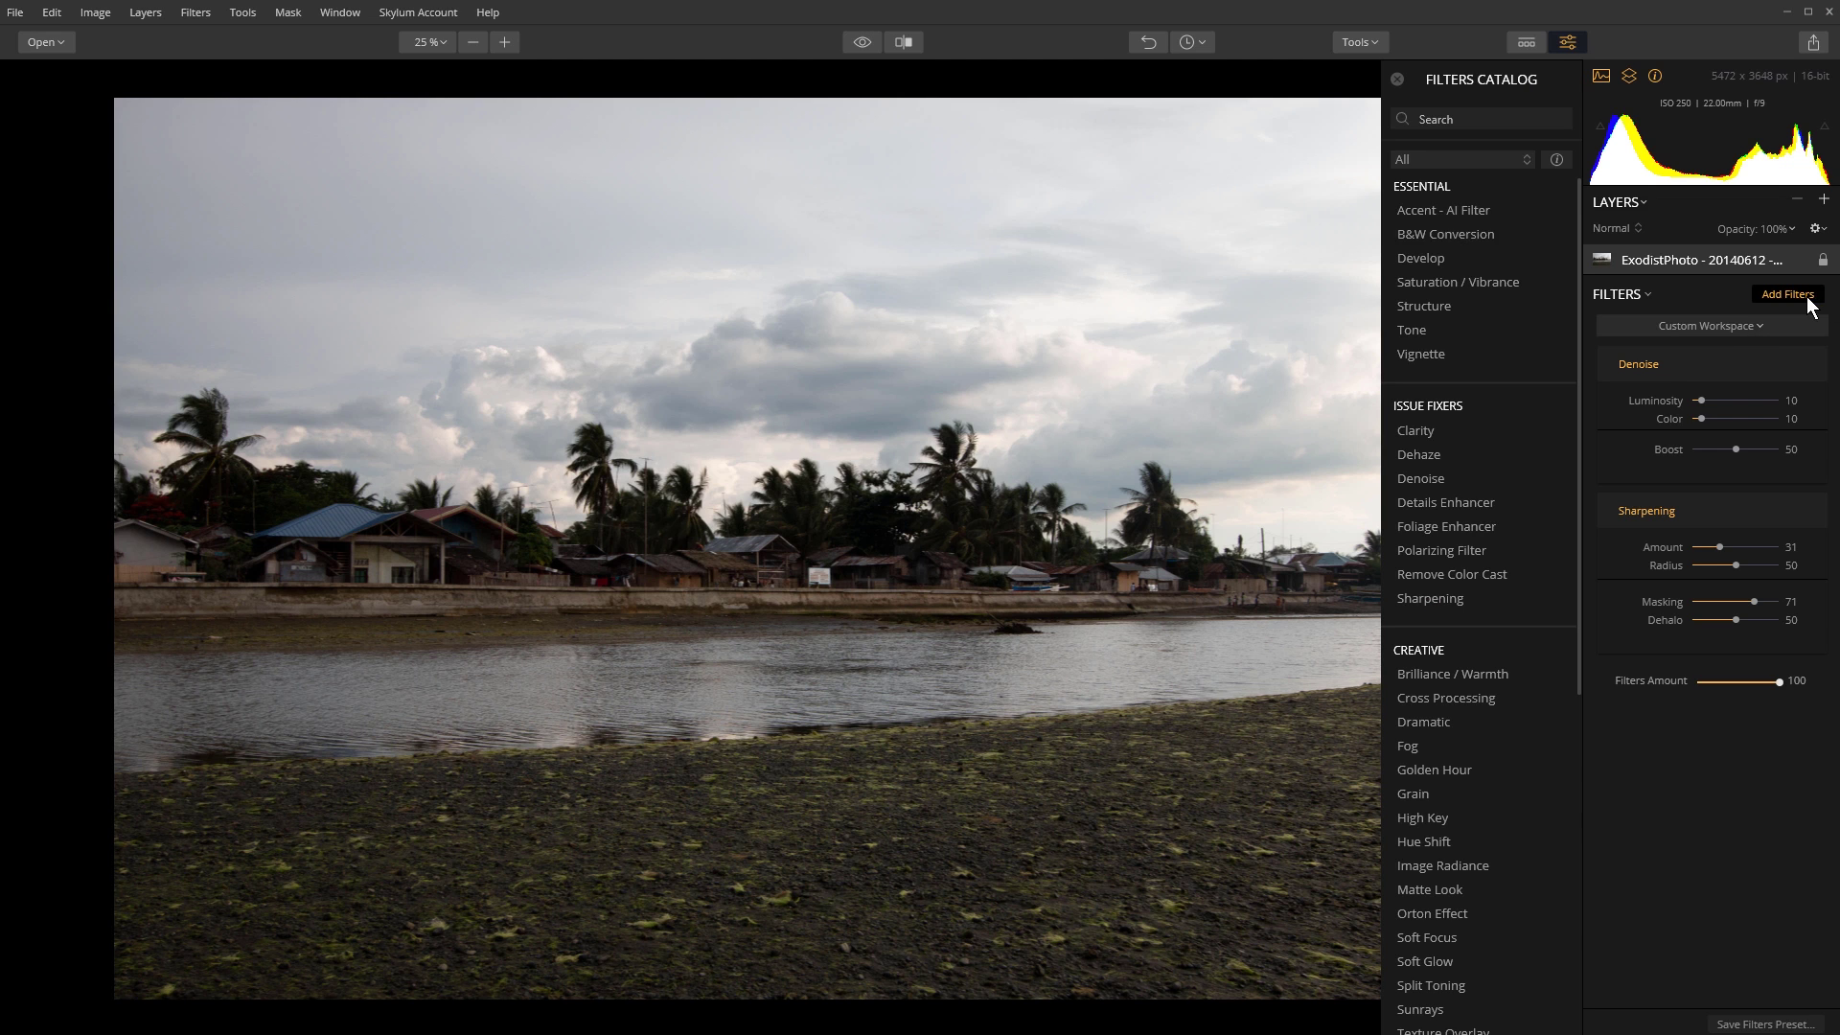
click(1439, 238)
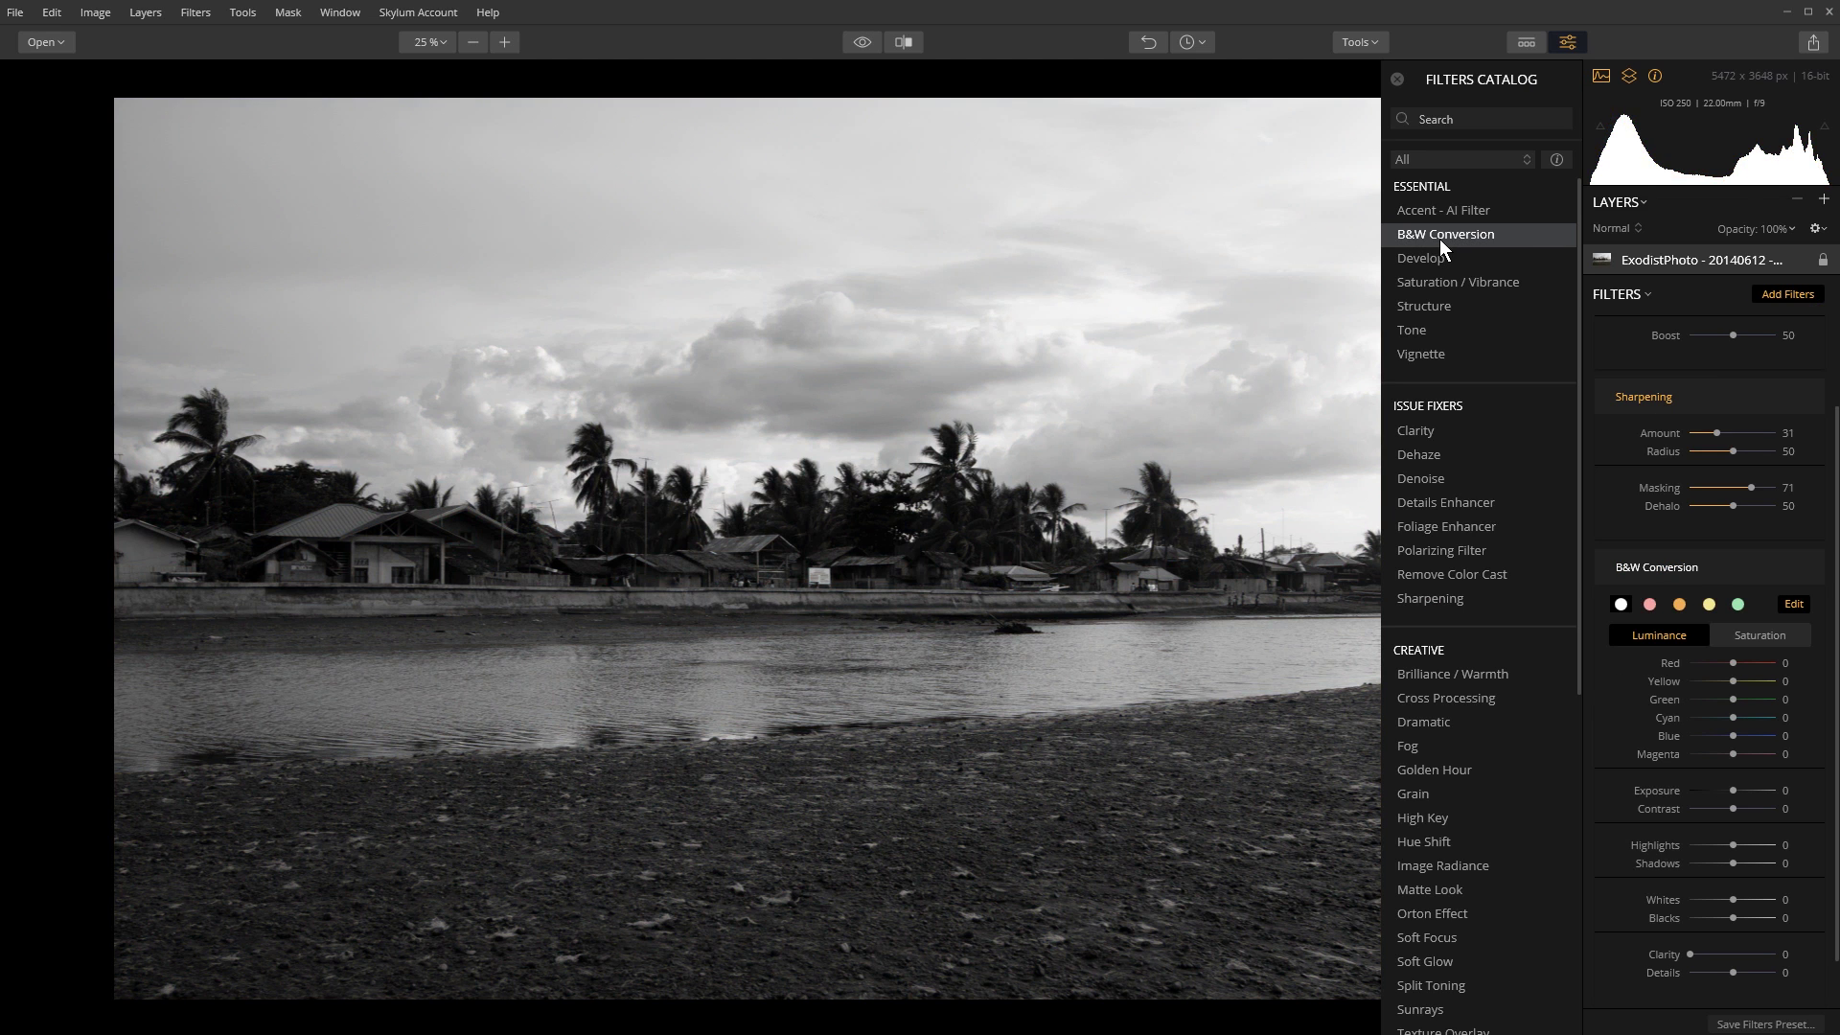
click(1788, 295)
Set B&W Highlights to -40 and Shadows to 40, checking the sky up close.
scroll(1750, 748, down, 1)
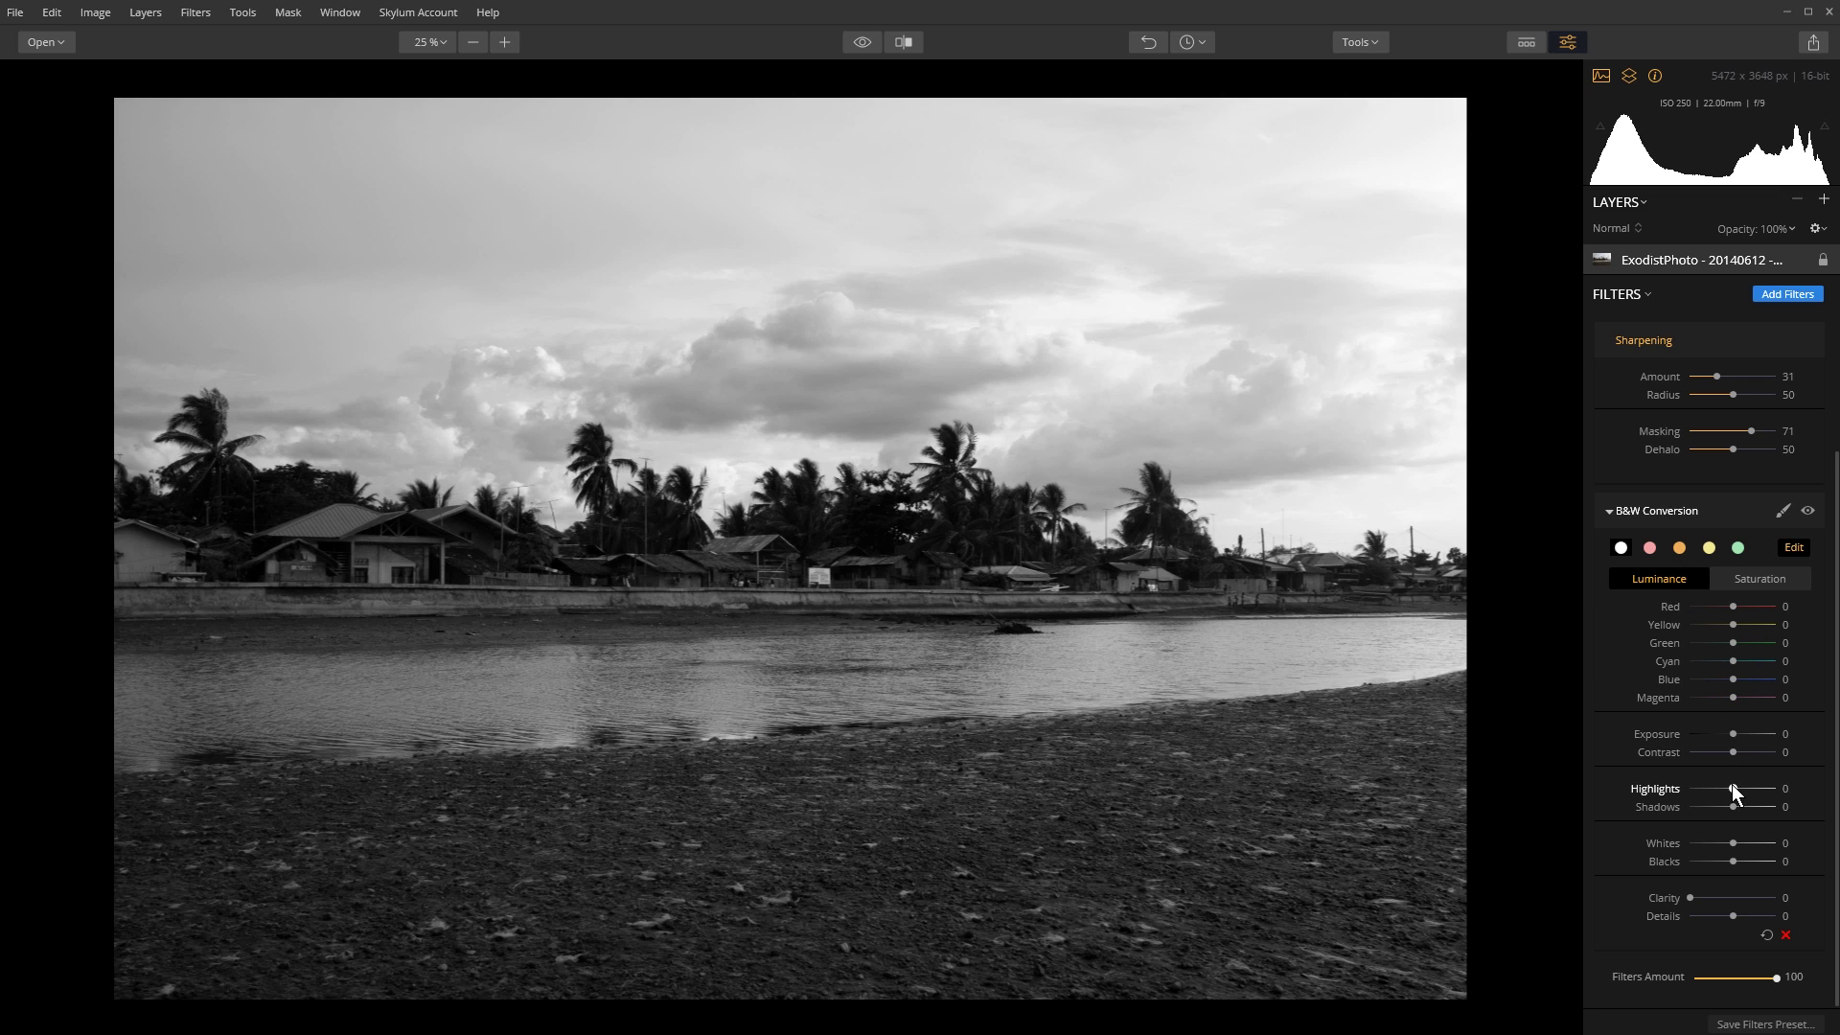
drag(1732, 787, 1718, 787)
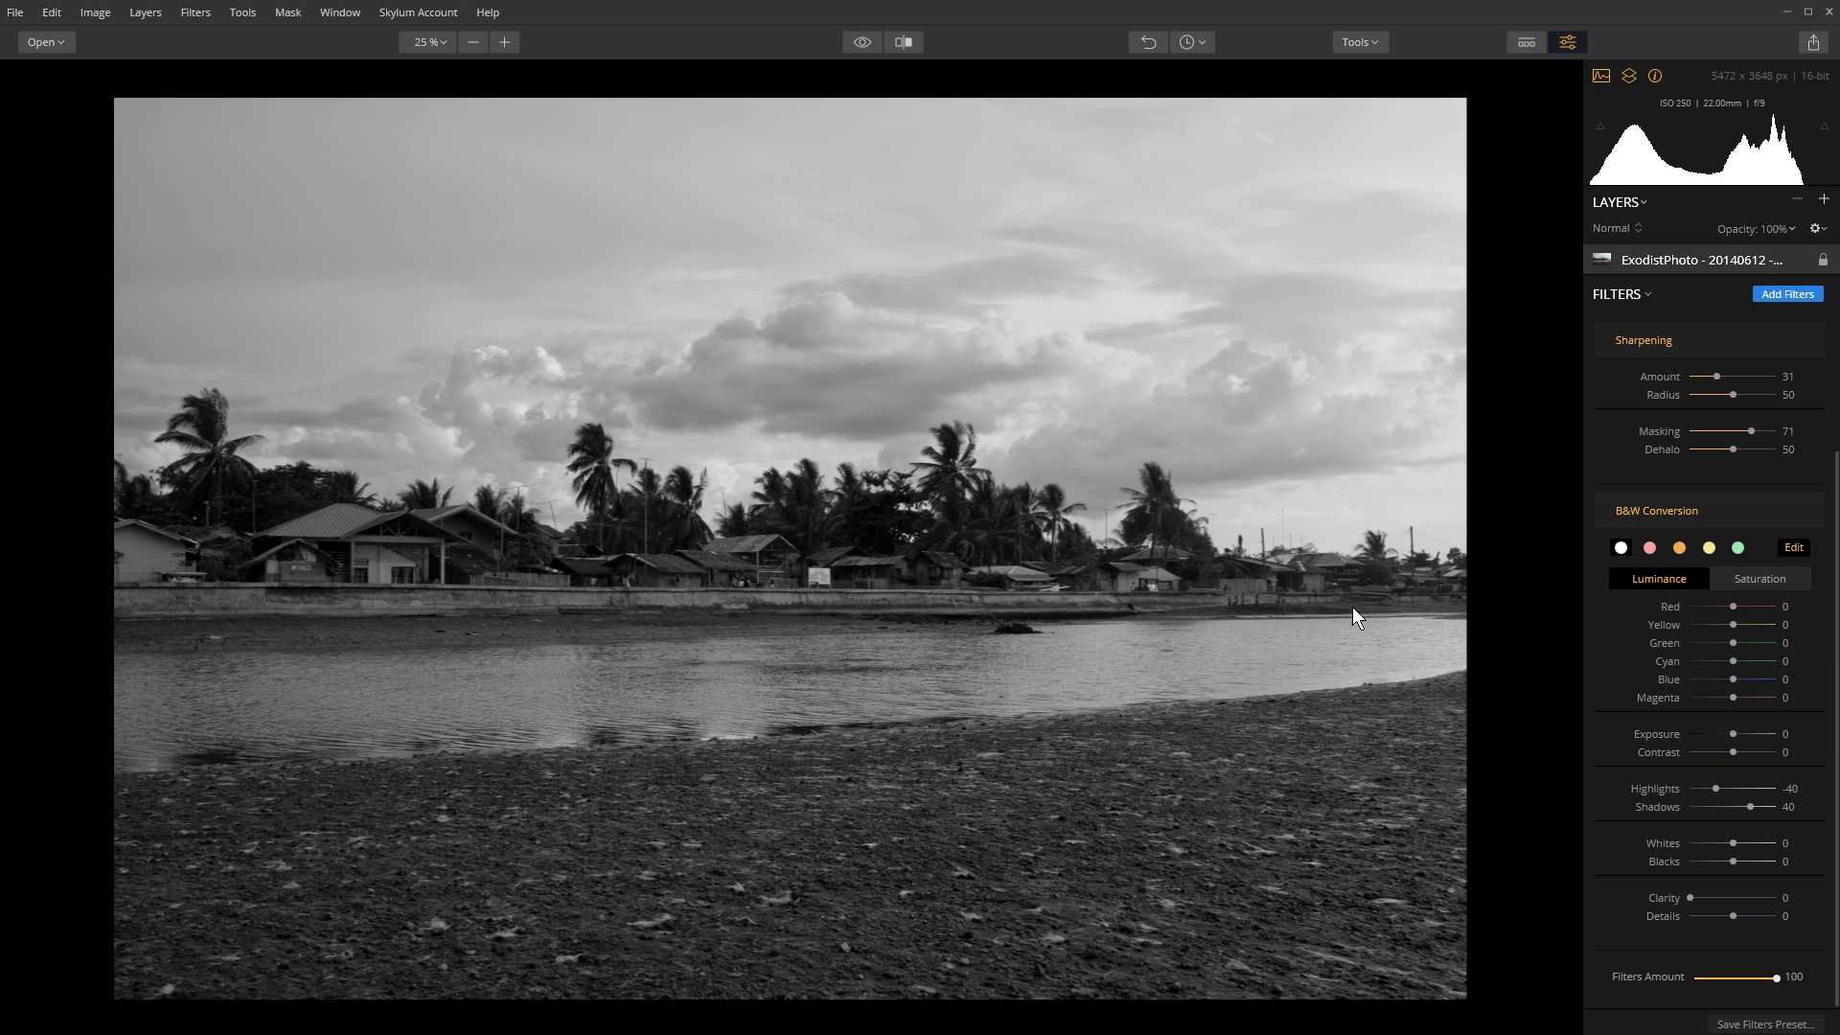
scroll(970, 457, up, 5)
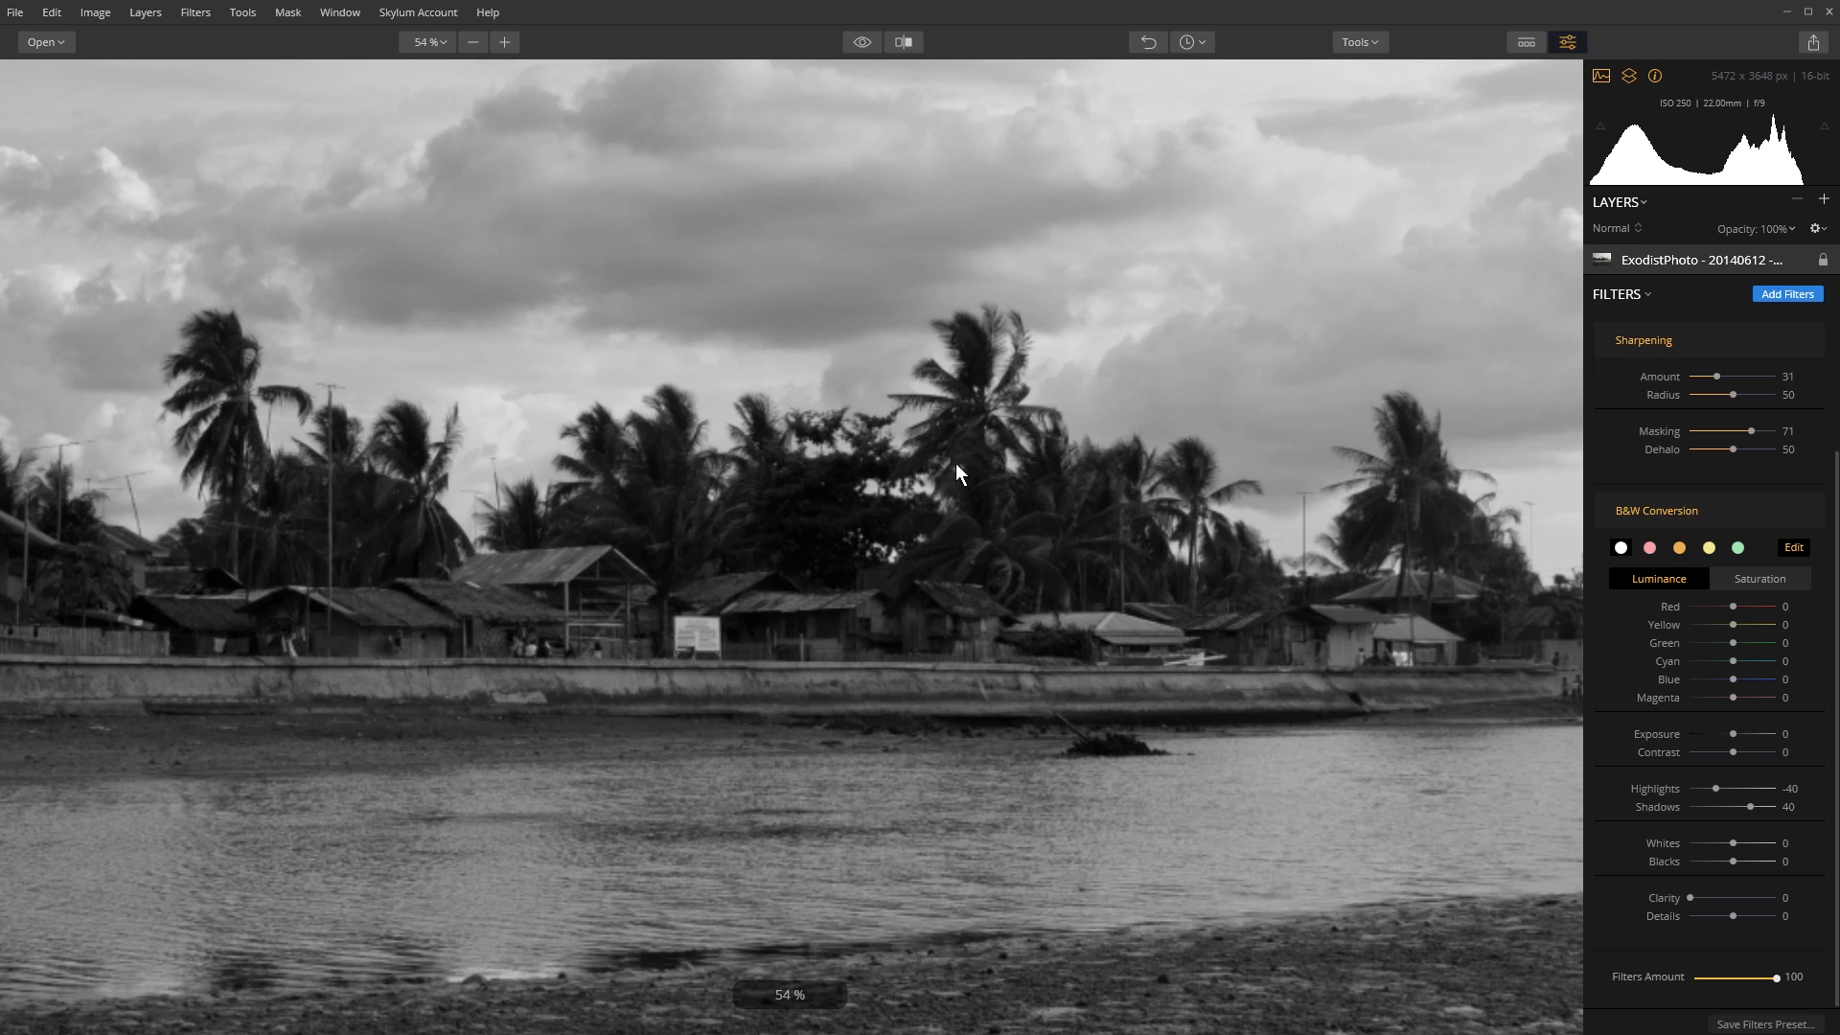
drag(941, 398, 1006, 697)
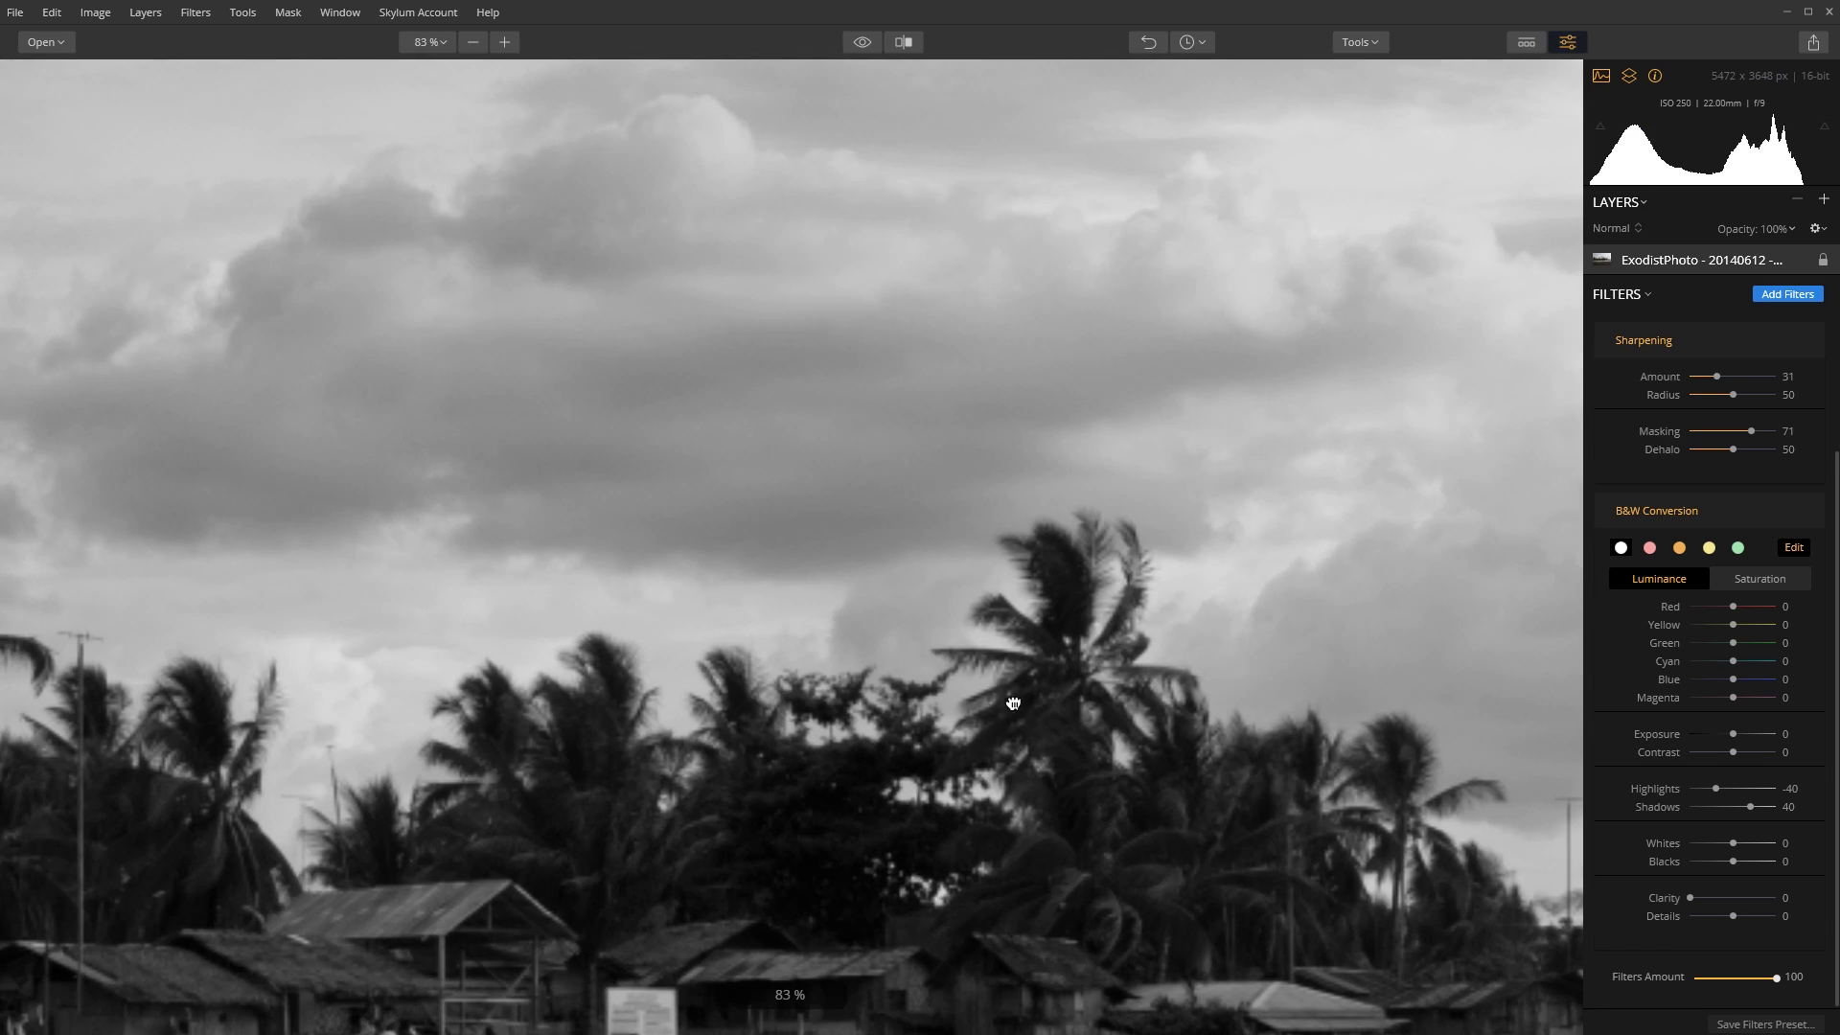
scroll(586, 563, down, 1)
scroll(586, 561, down, 2)
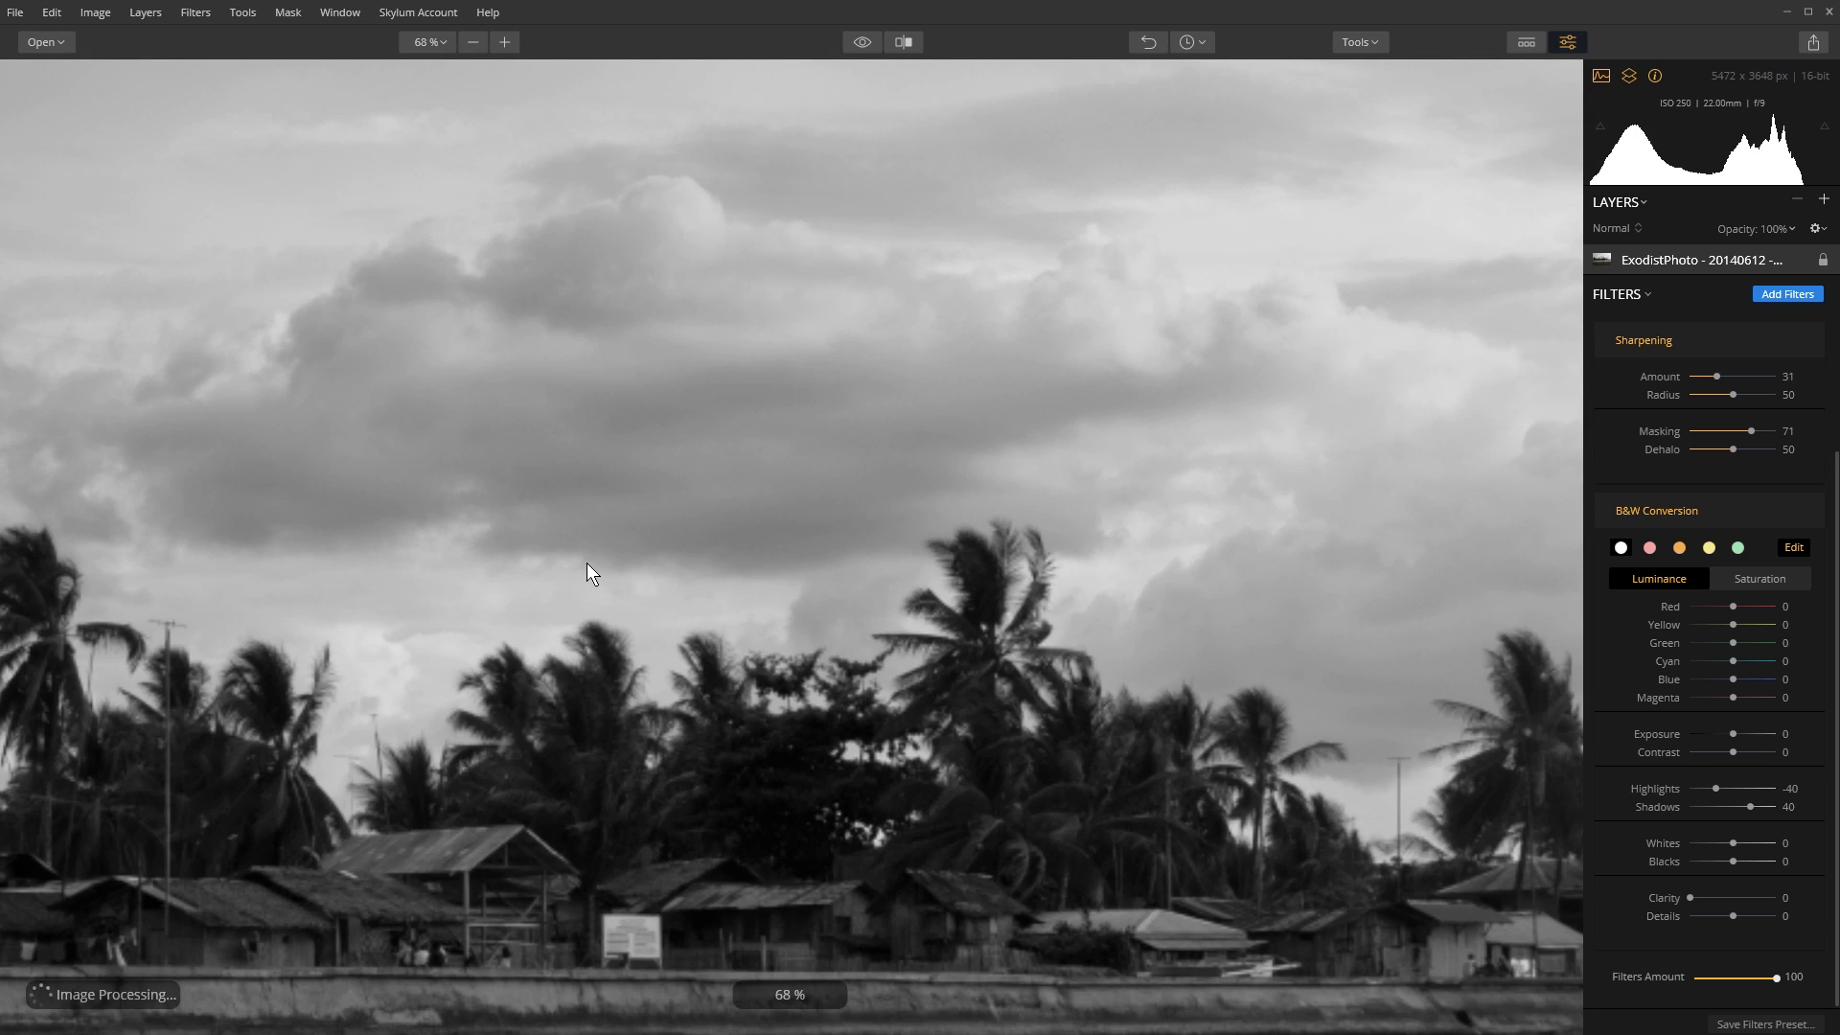
scroll(591, 561, down, 3)
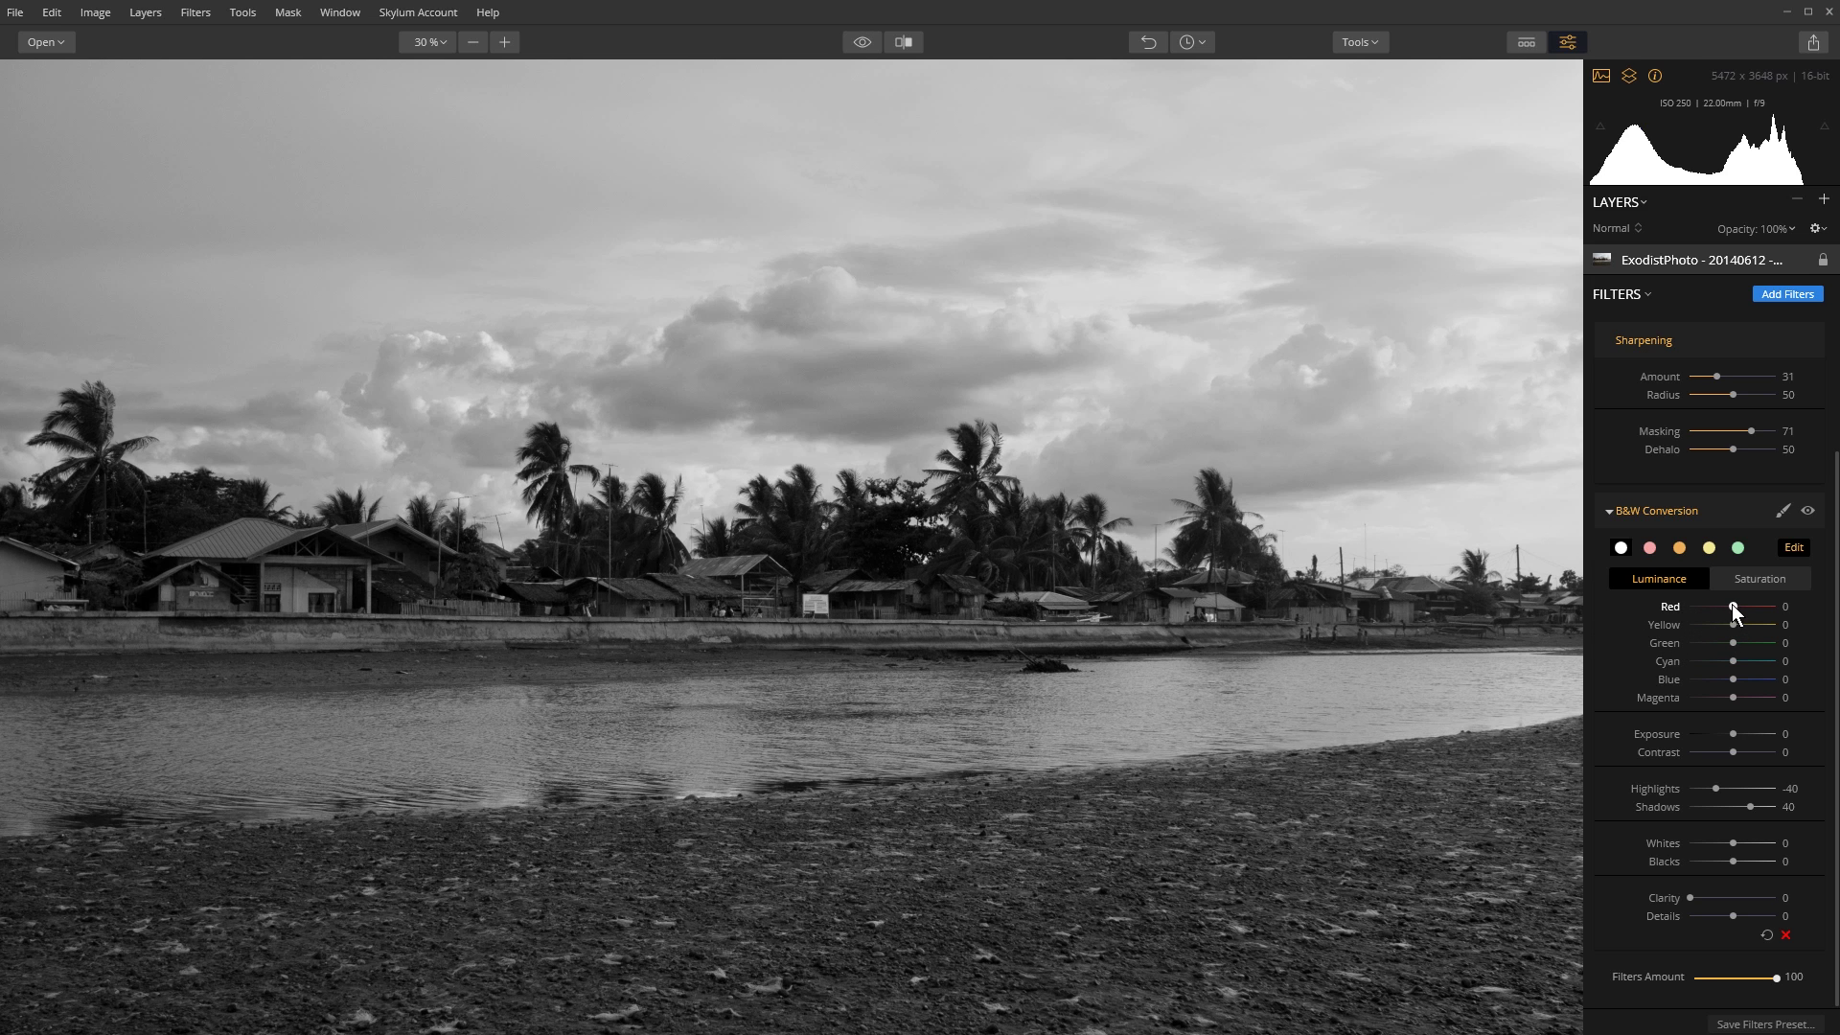
Set the B&W mix to Red -29, Yellow -18, Cyan -100, Blue -100 and Clarity 50.
drag(1732, 606, 1674, 610)
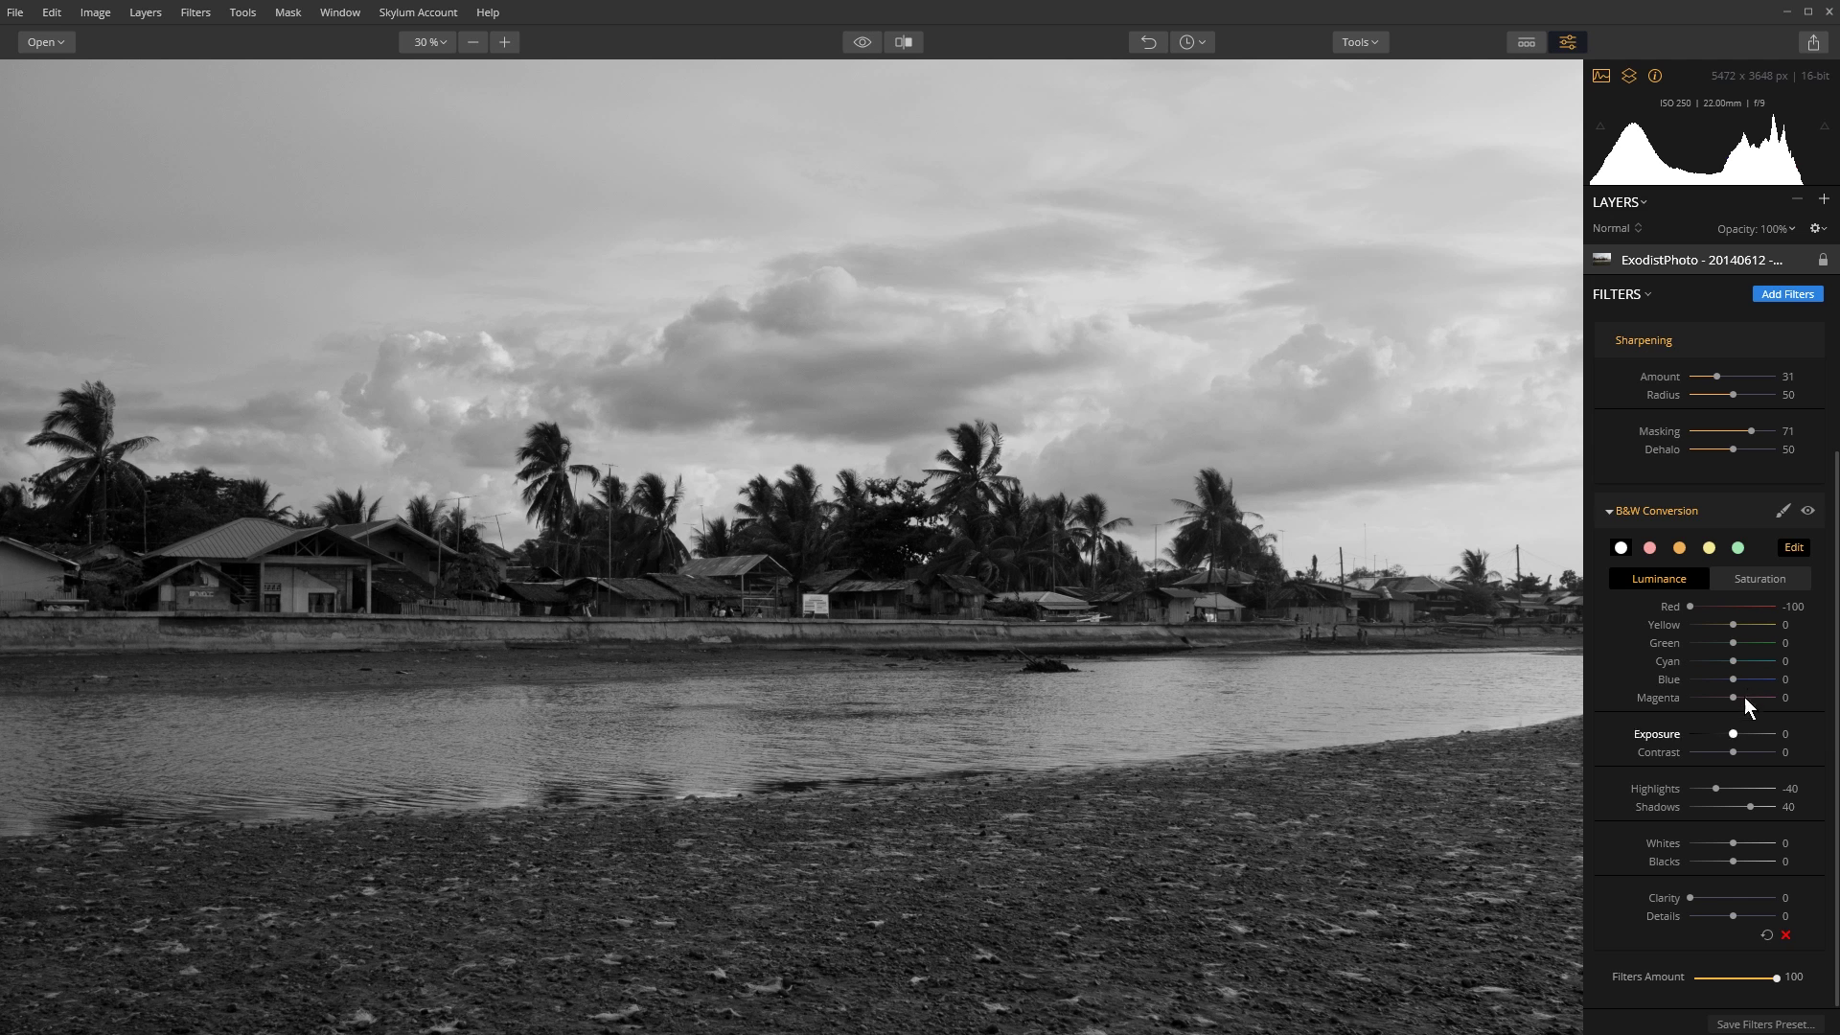
mouse_move(1692, 603)
mouse_down()
mouse_move(1734, 619)
mouse_move(1700, 622)
mouse_move(1717, 624)
mouse_up()
drag(1721, 624, 1722, 625)
drag(1732, 661, 1556, 682)
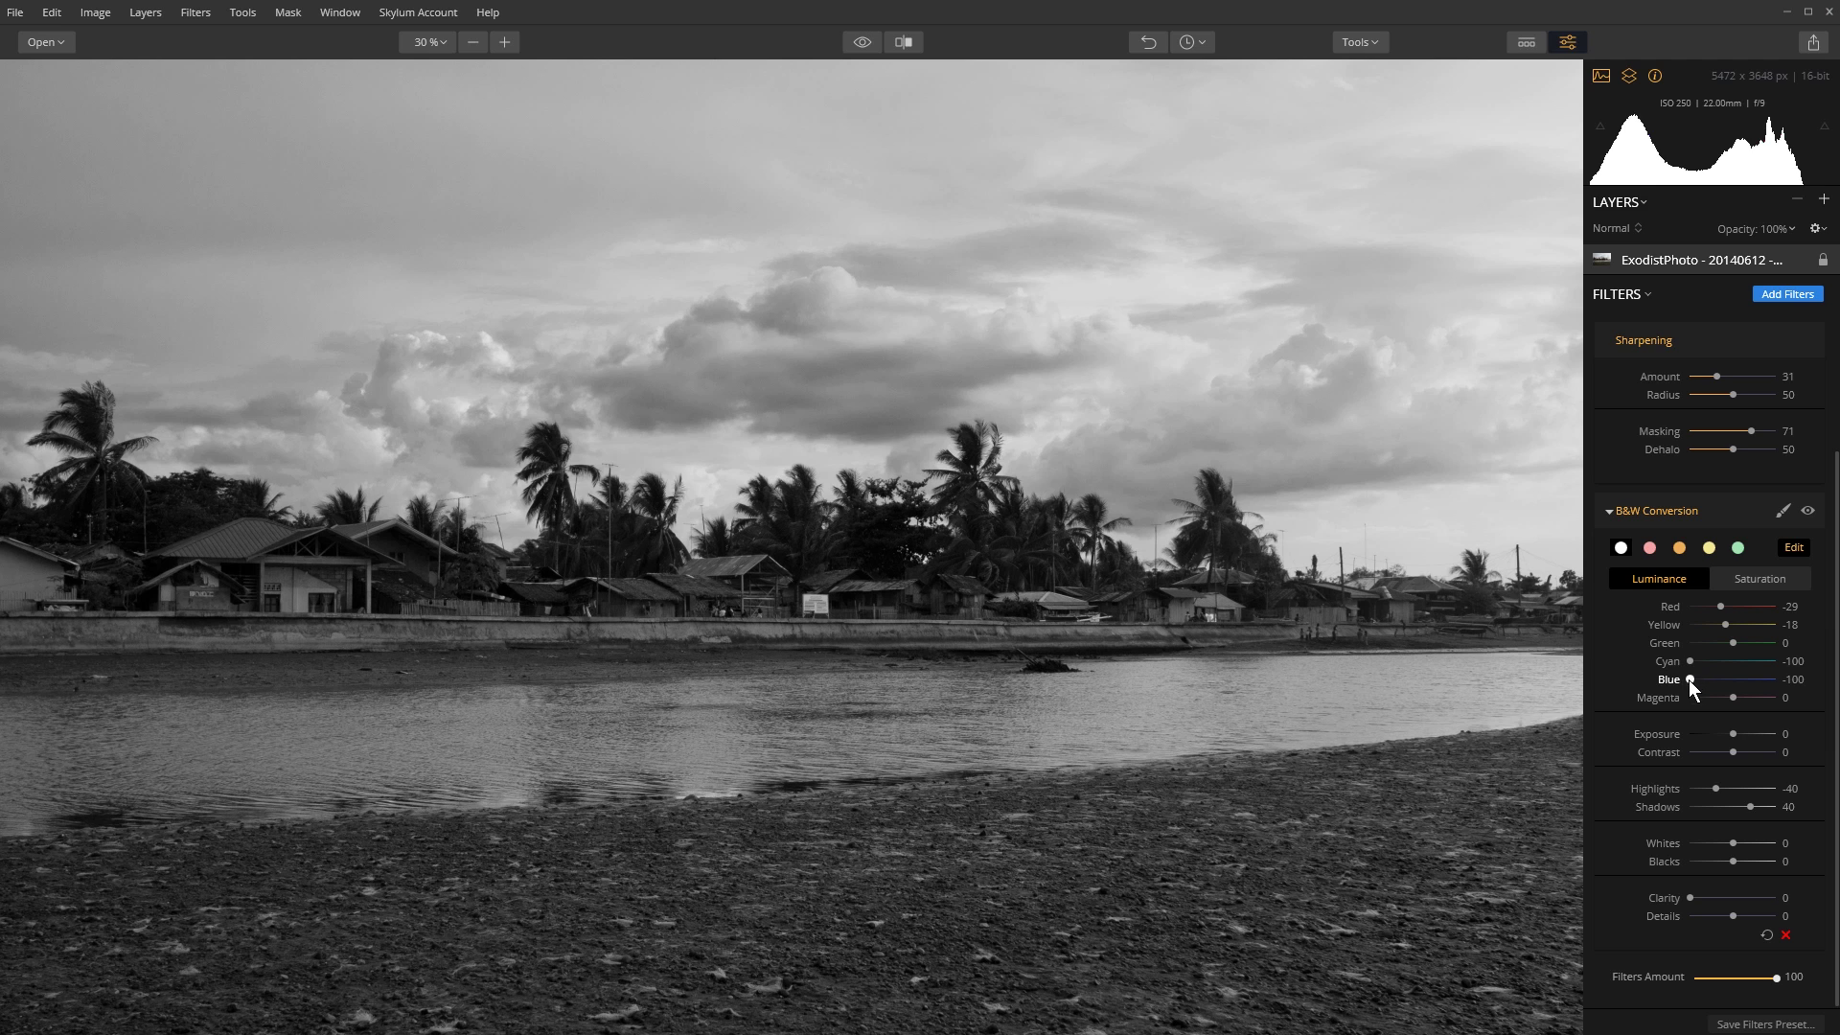
drag(1689, 680, 1615, 678)
drag(1694, 896, 1716, 897)
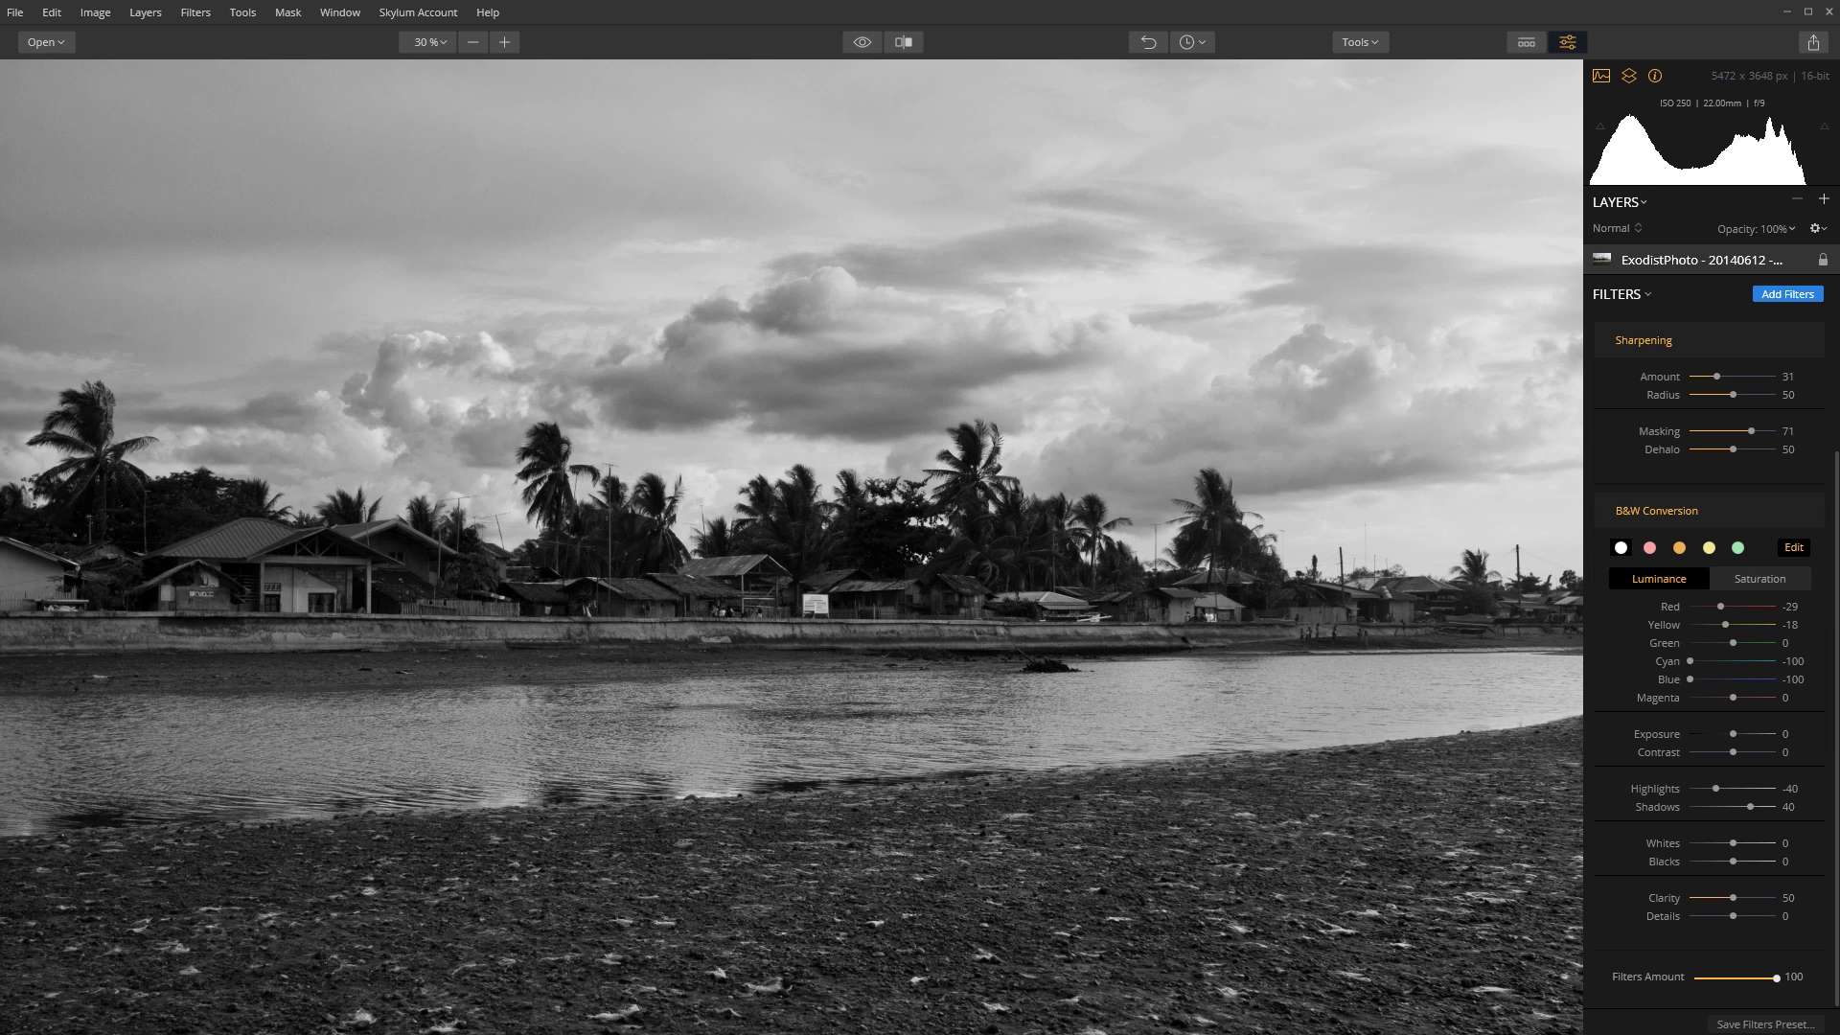
Toggle the B&W Conversion off and on to compare against the colour original.
click(1807, 511)
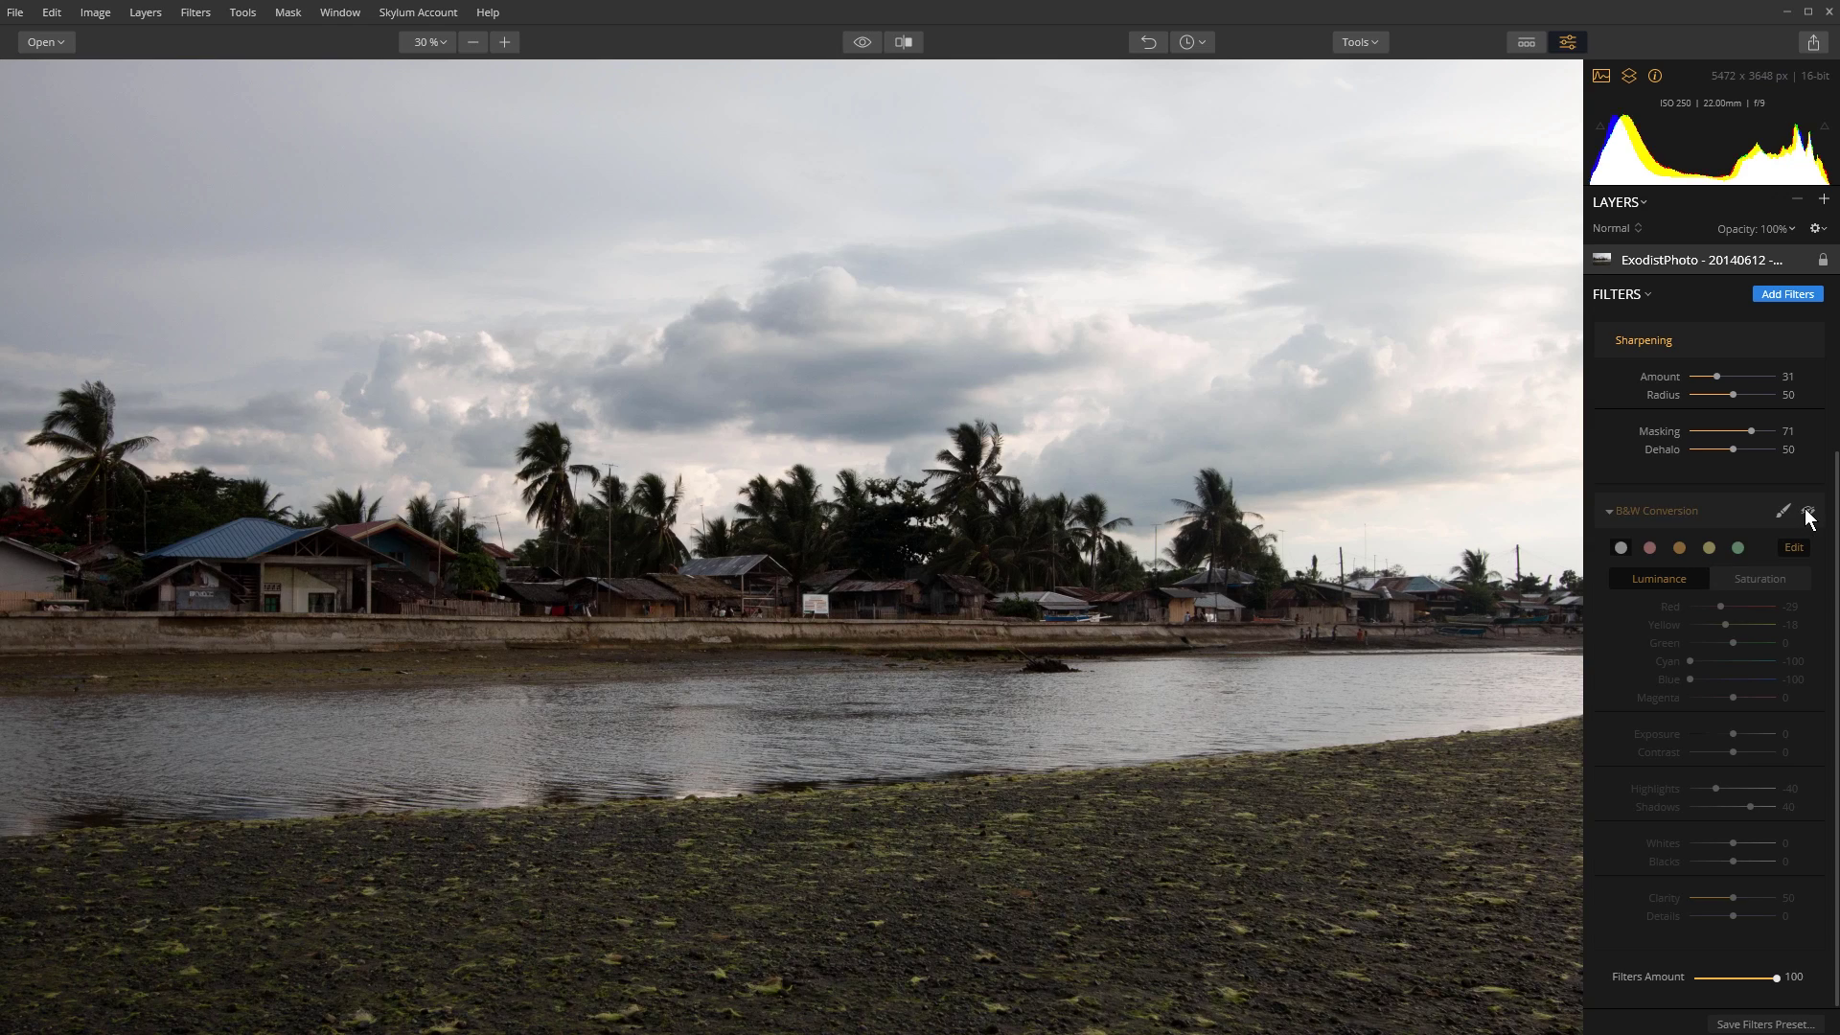
click(1807, 512)
click(1807, 513)
click(1807, 513)
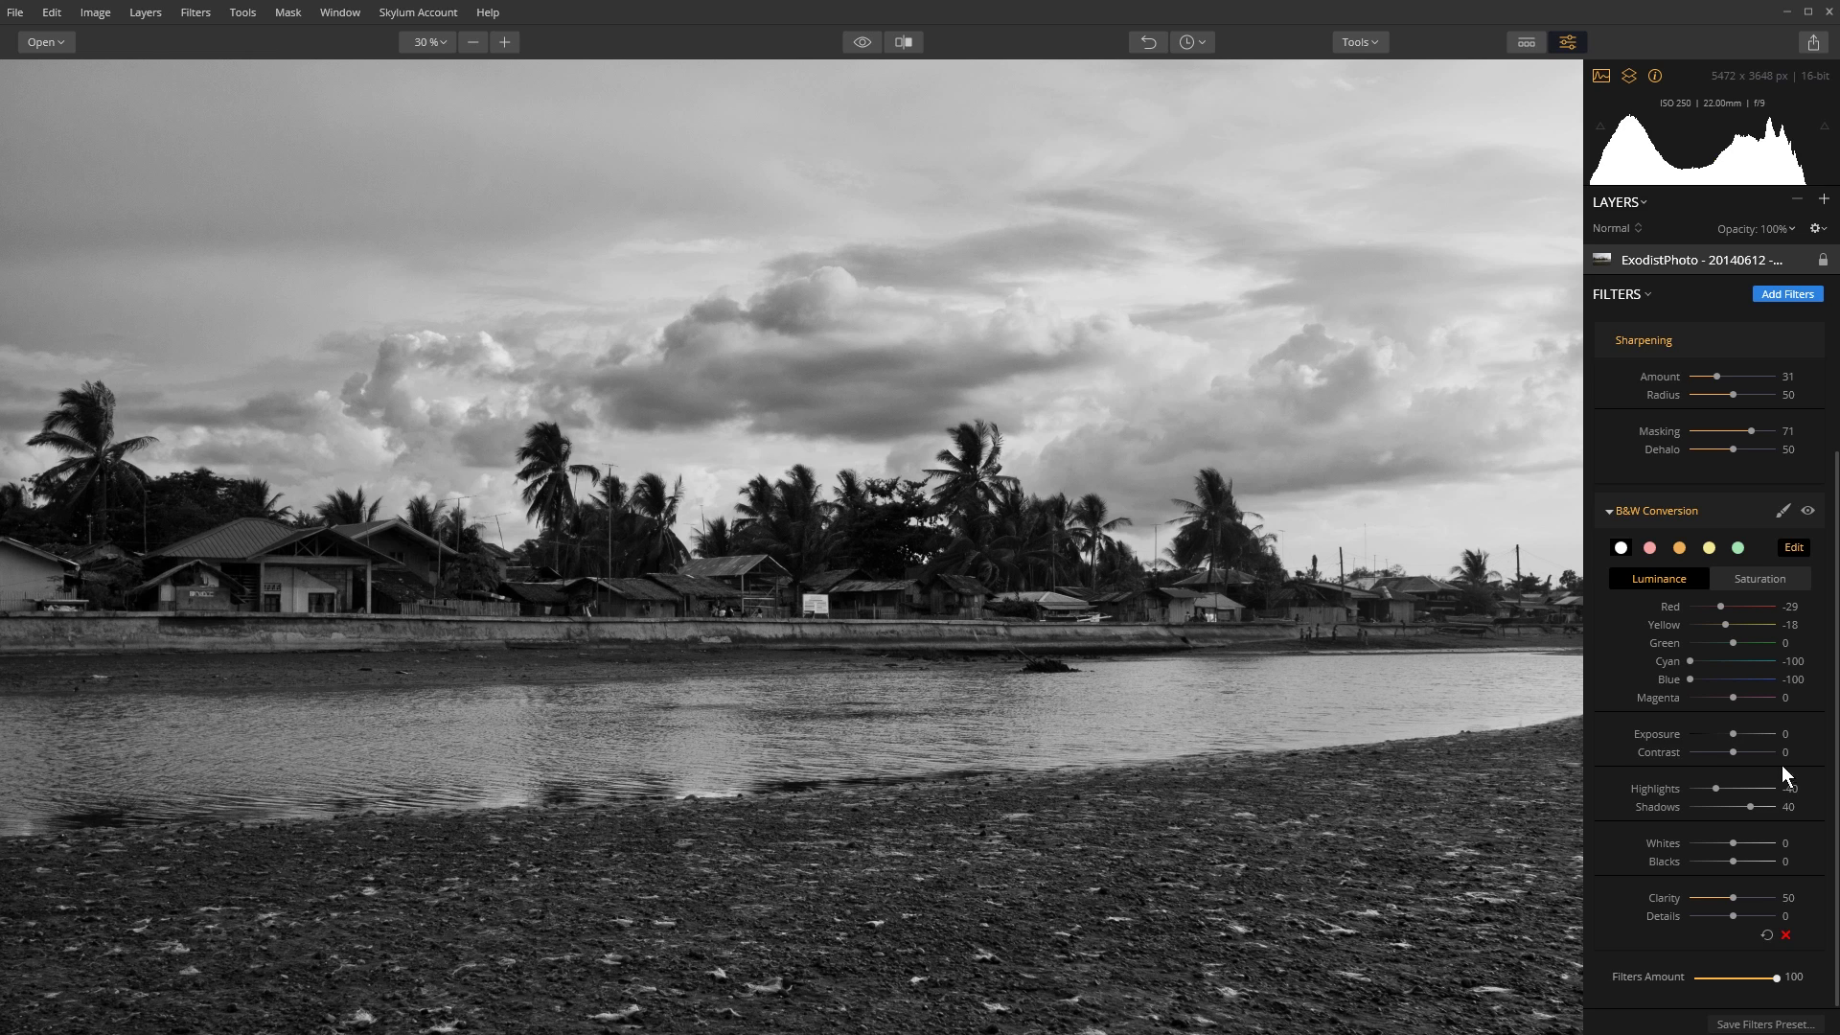
click(1784, 293)
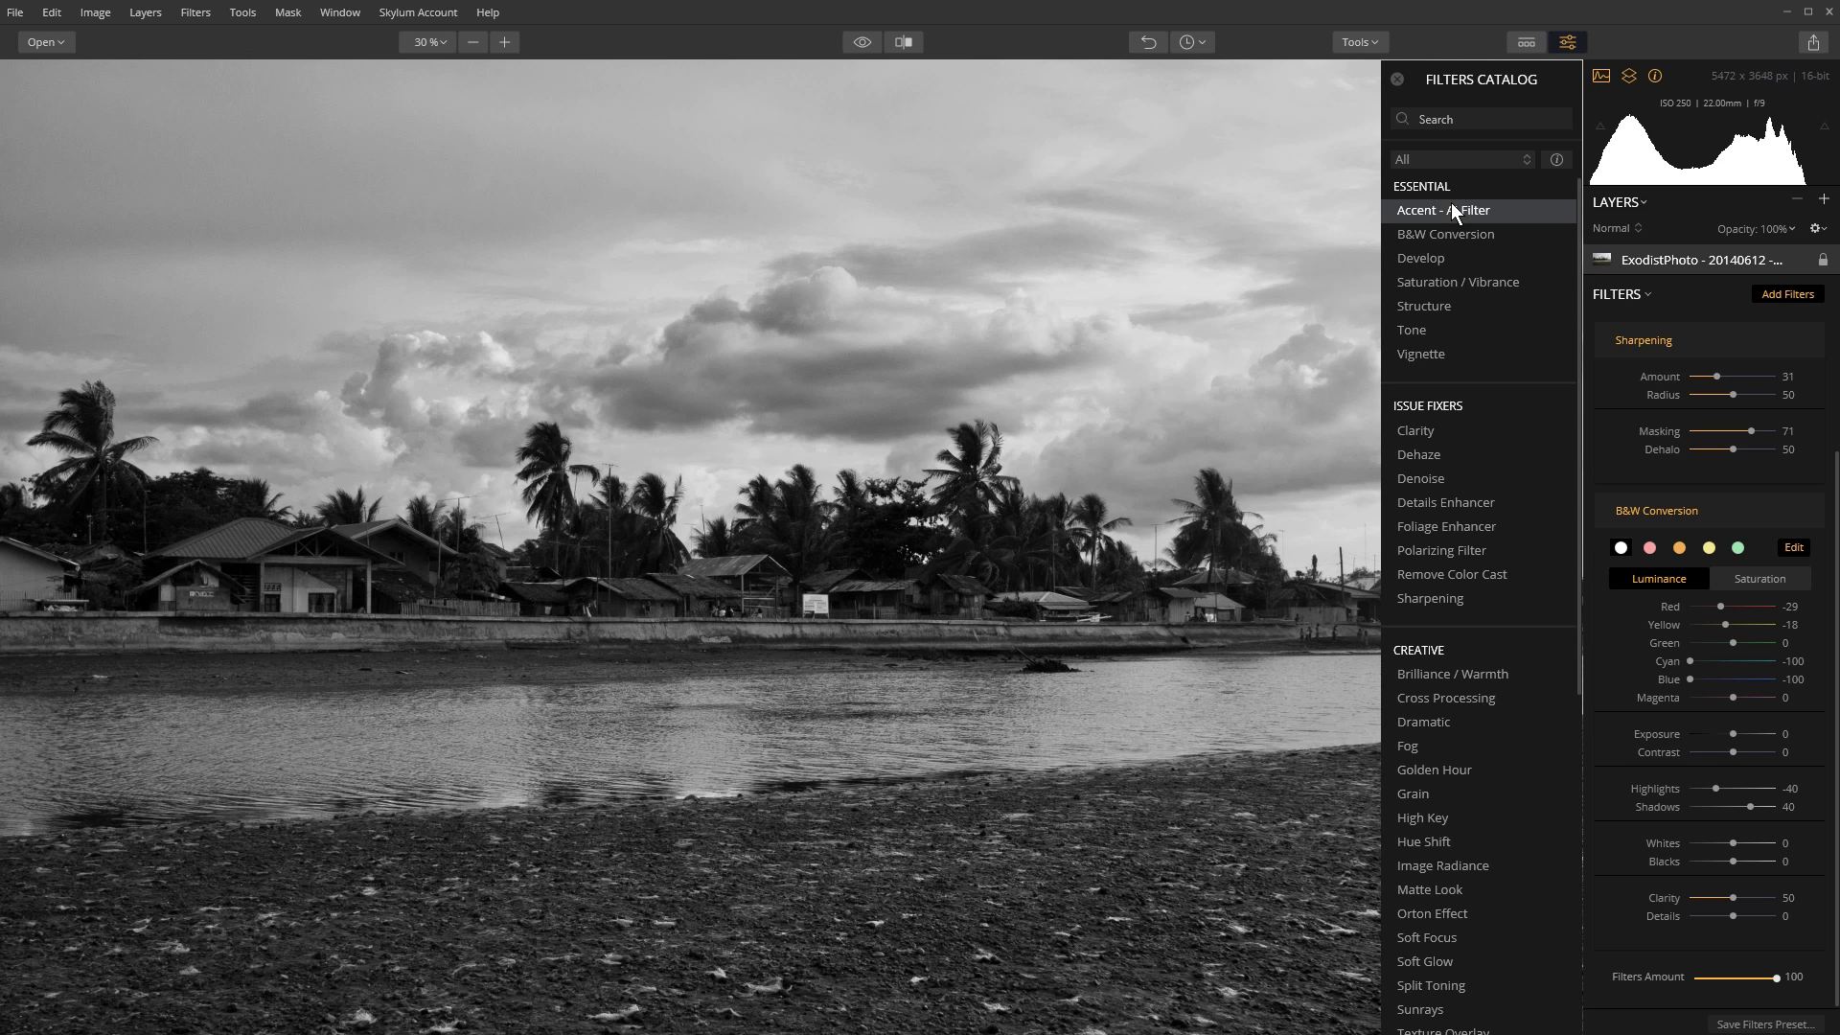
Add an Accent - AI Filter with Boost set to 70.
click(1510, 216)
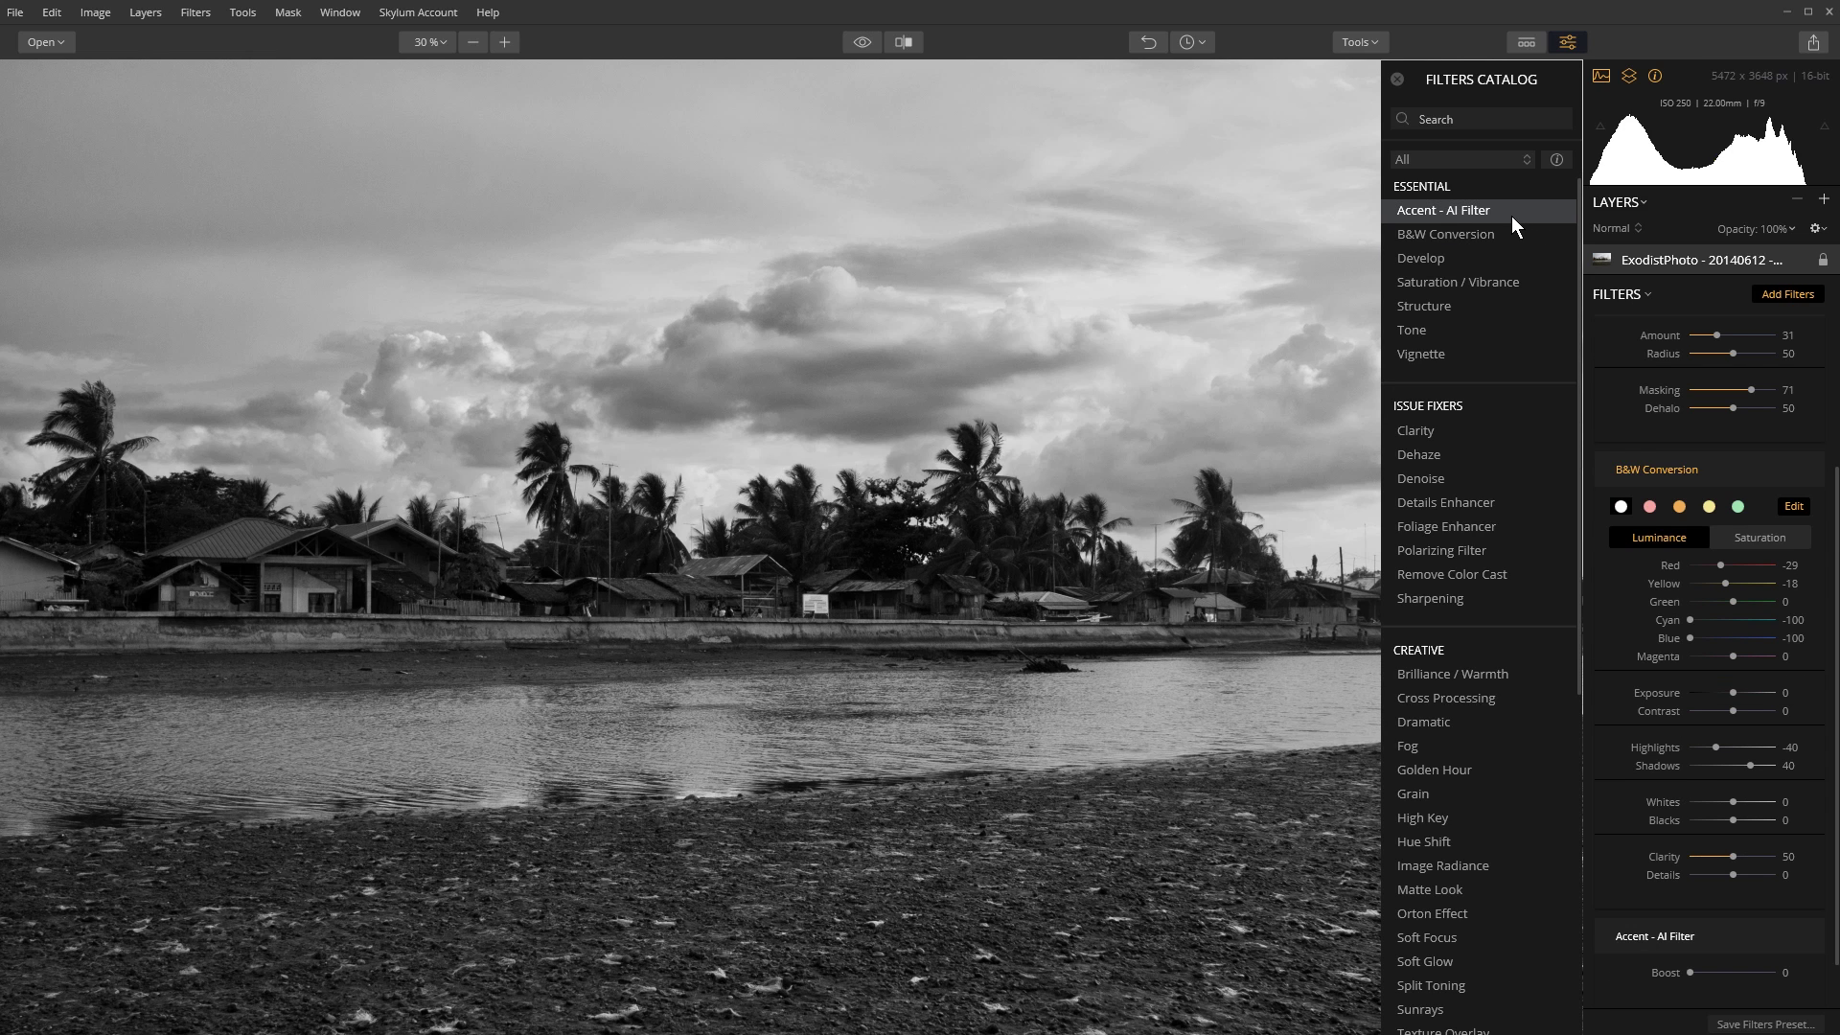
click(1786, 293)
scroll(1745, 728, down, 1)
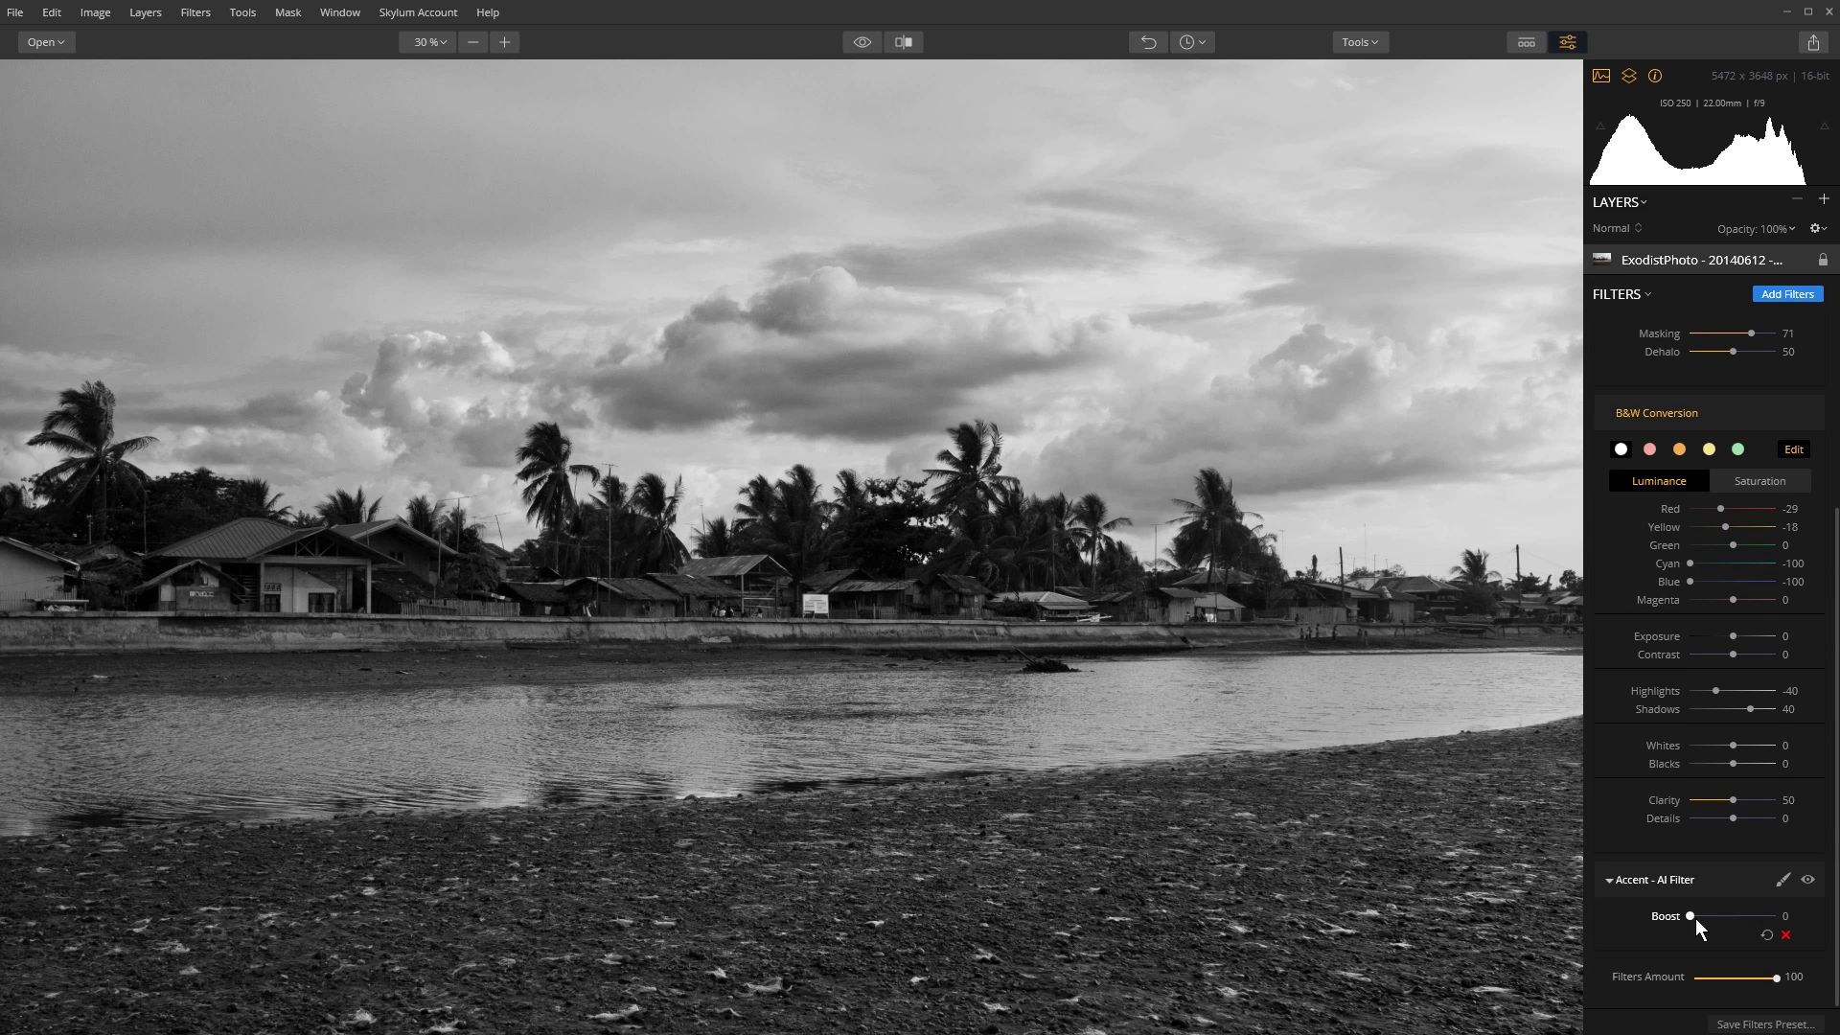
drag(1692, 913, 1717, 913)
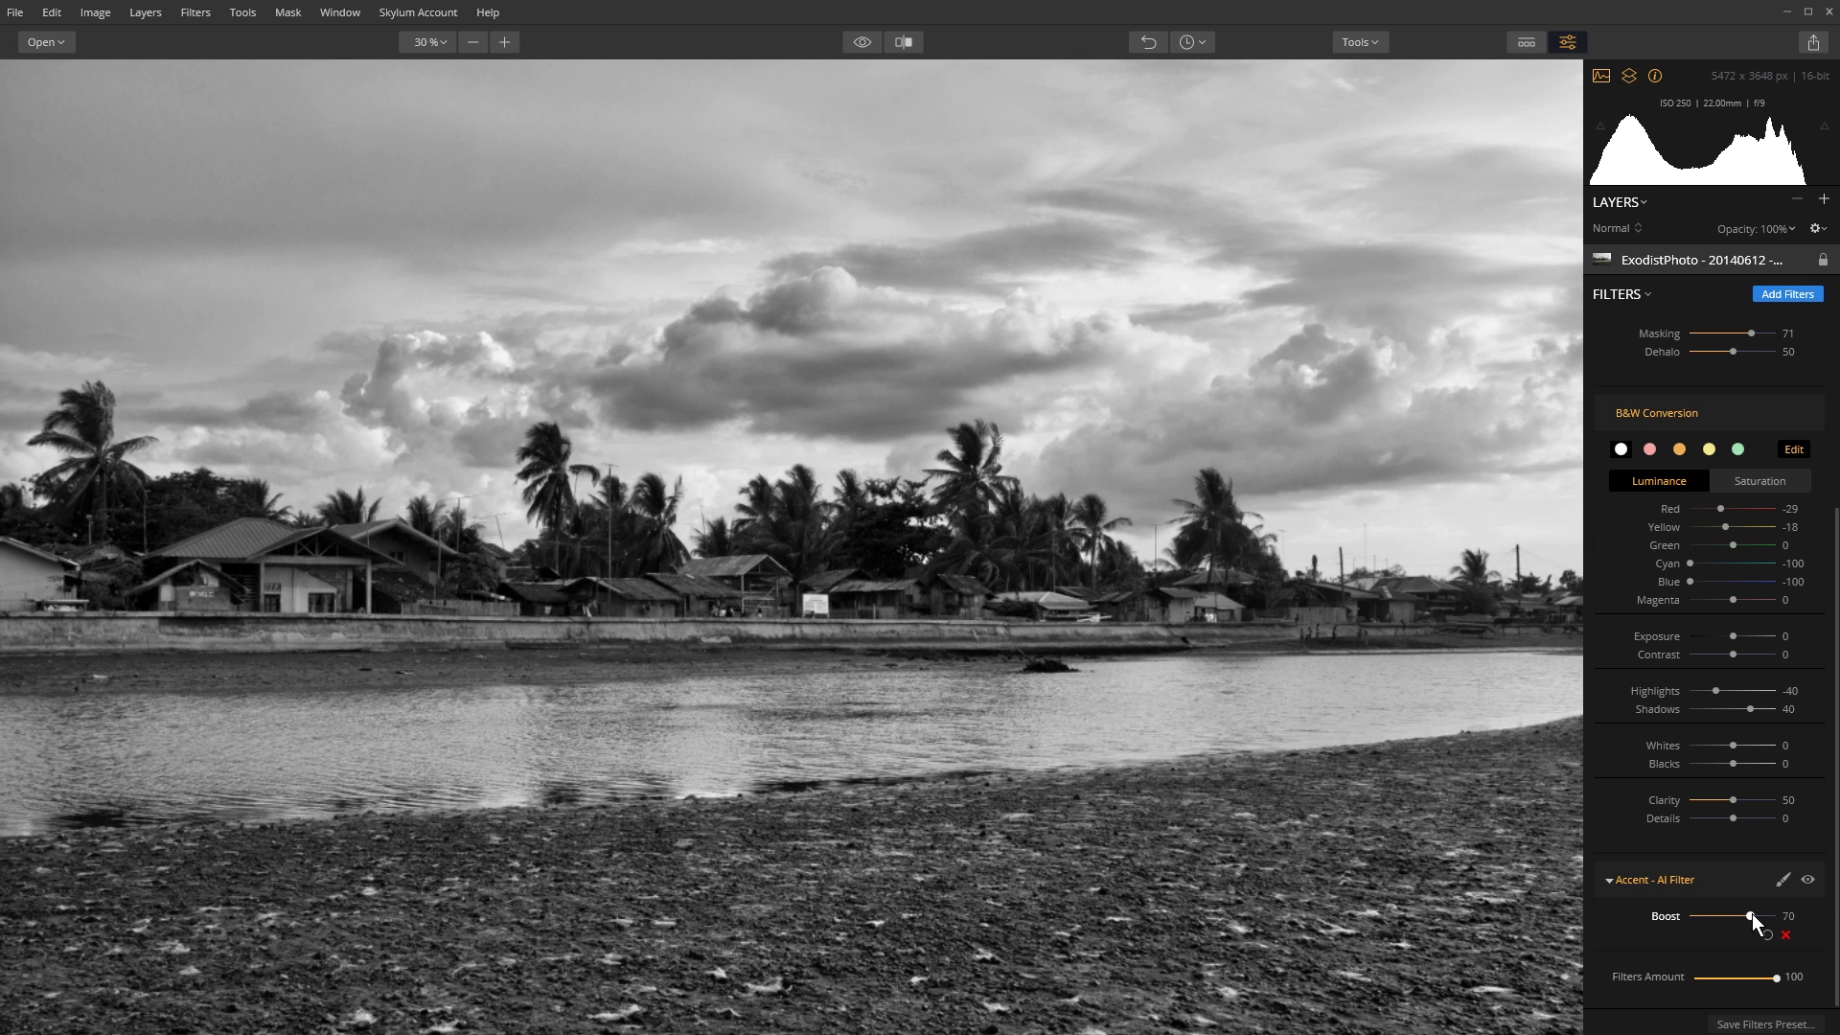
Compare the photo with the Accent - AI Filter switched off and on.
click(1807, 879)
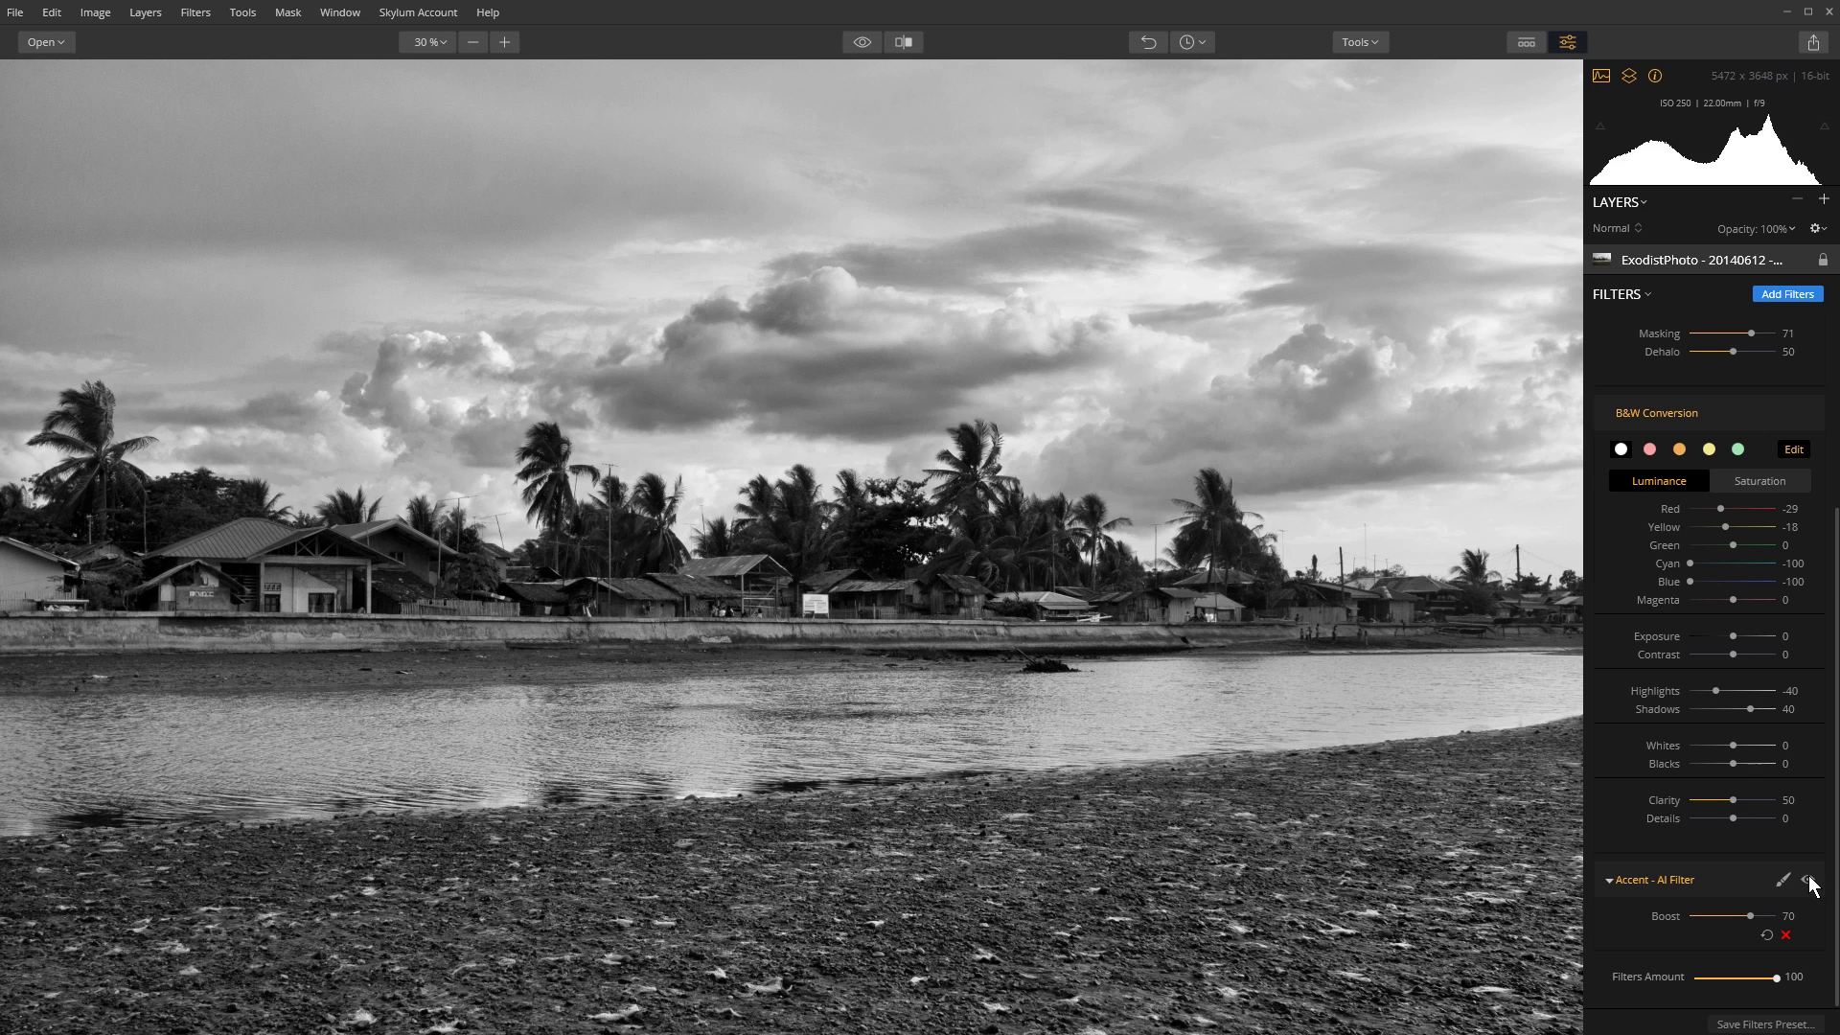
click(1807, 880)
click(1807, 879)
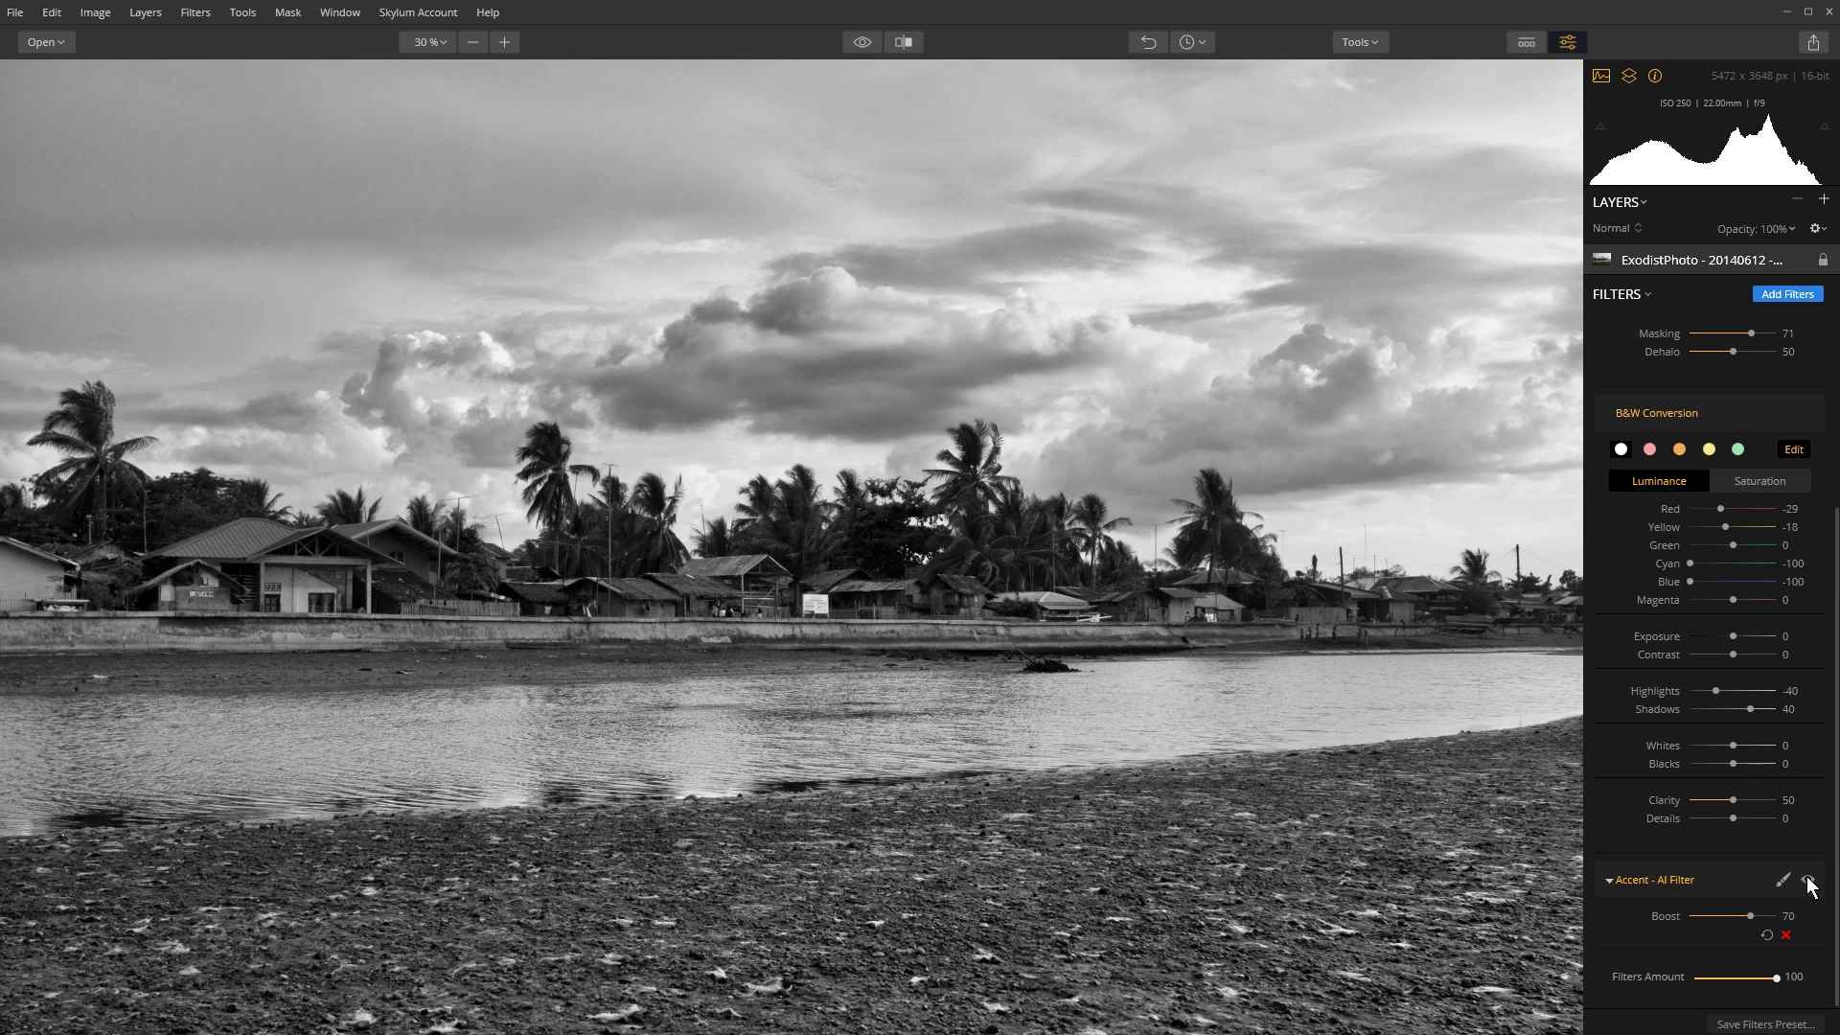
click(1806, 879)
click(1807, 879)
Add Vignette and Image Radiance filters from the Filters Catalog.
click(1780, 293)
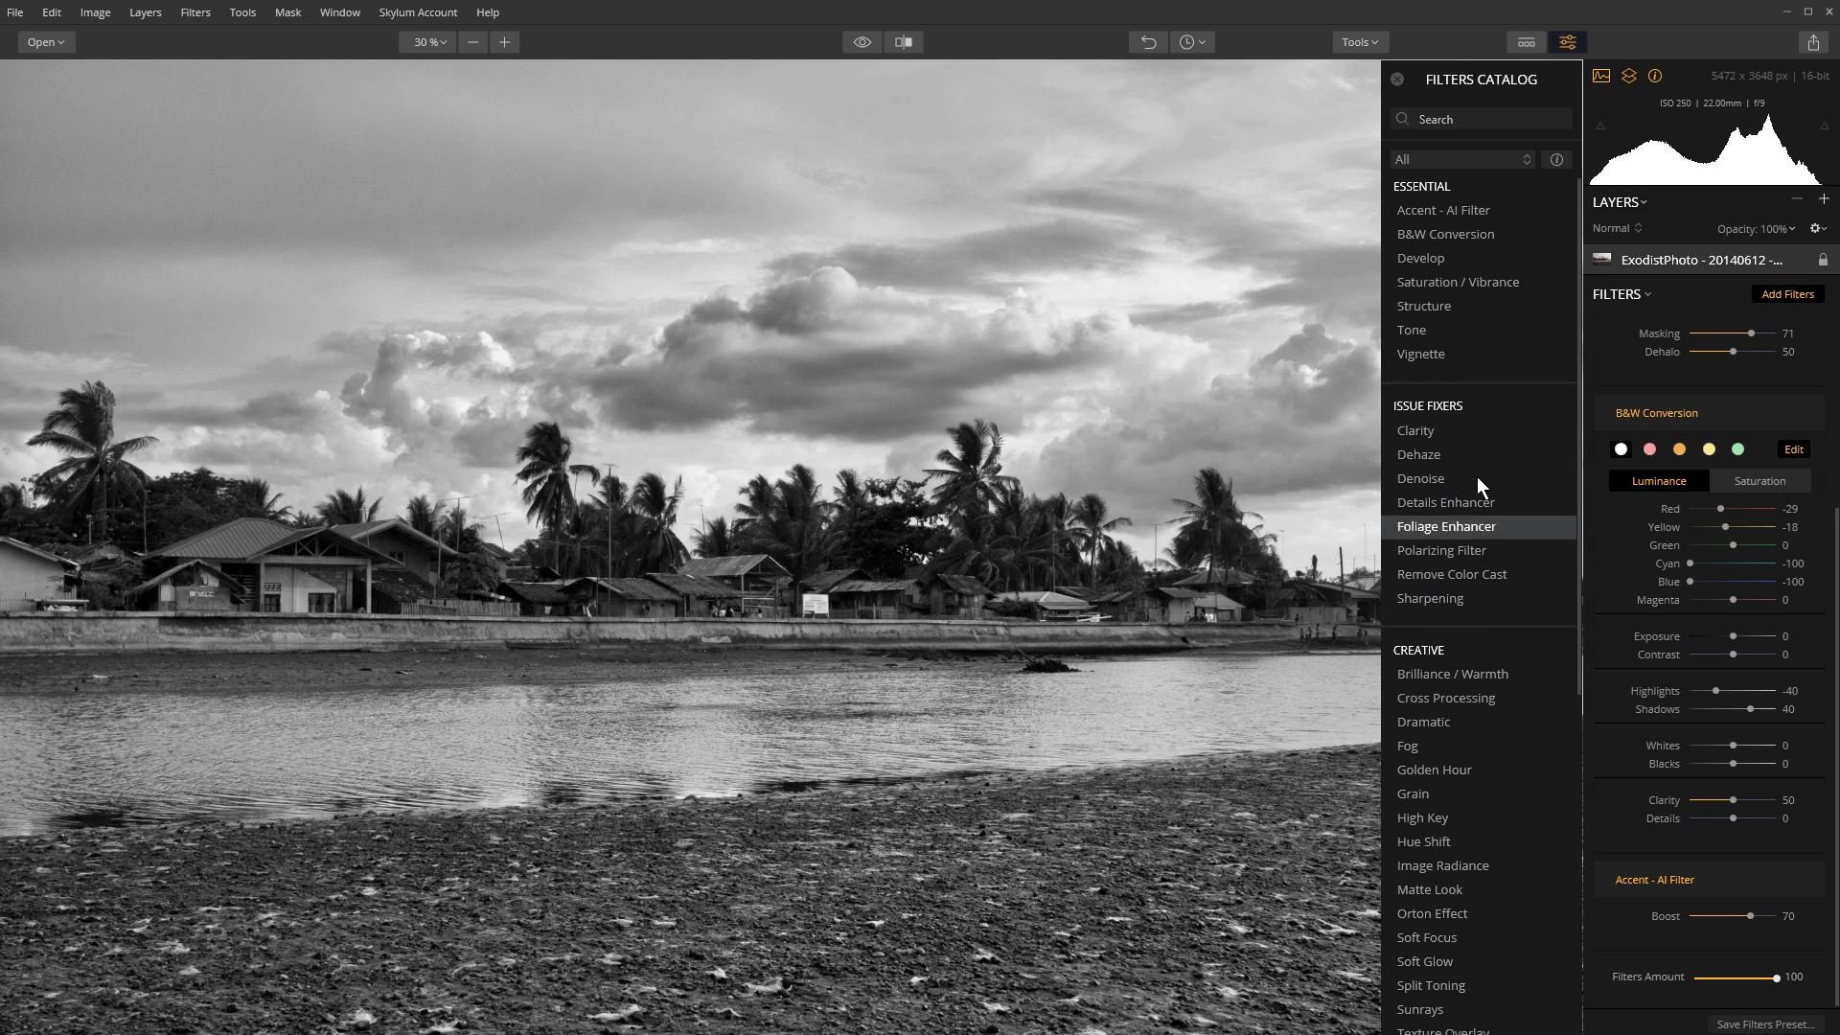
click(1455, 358)
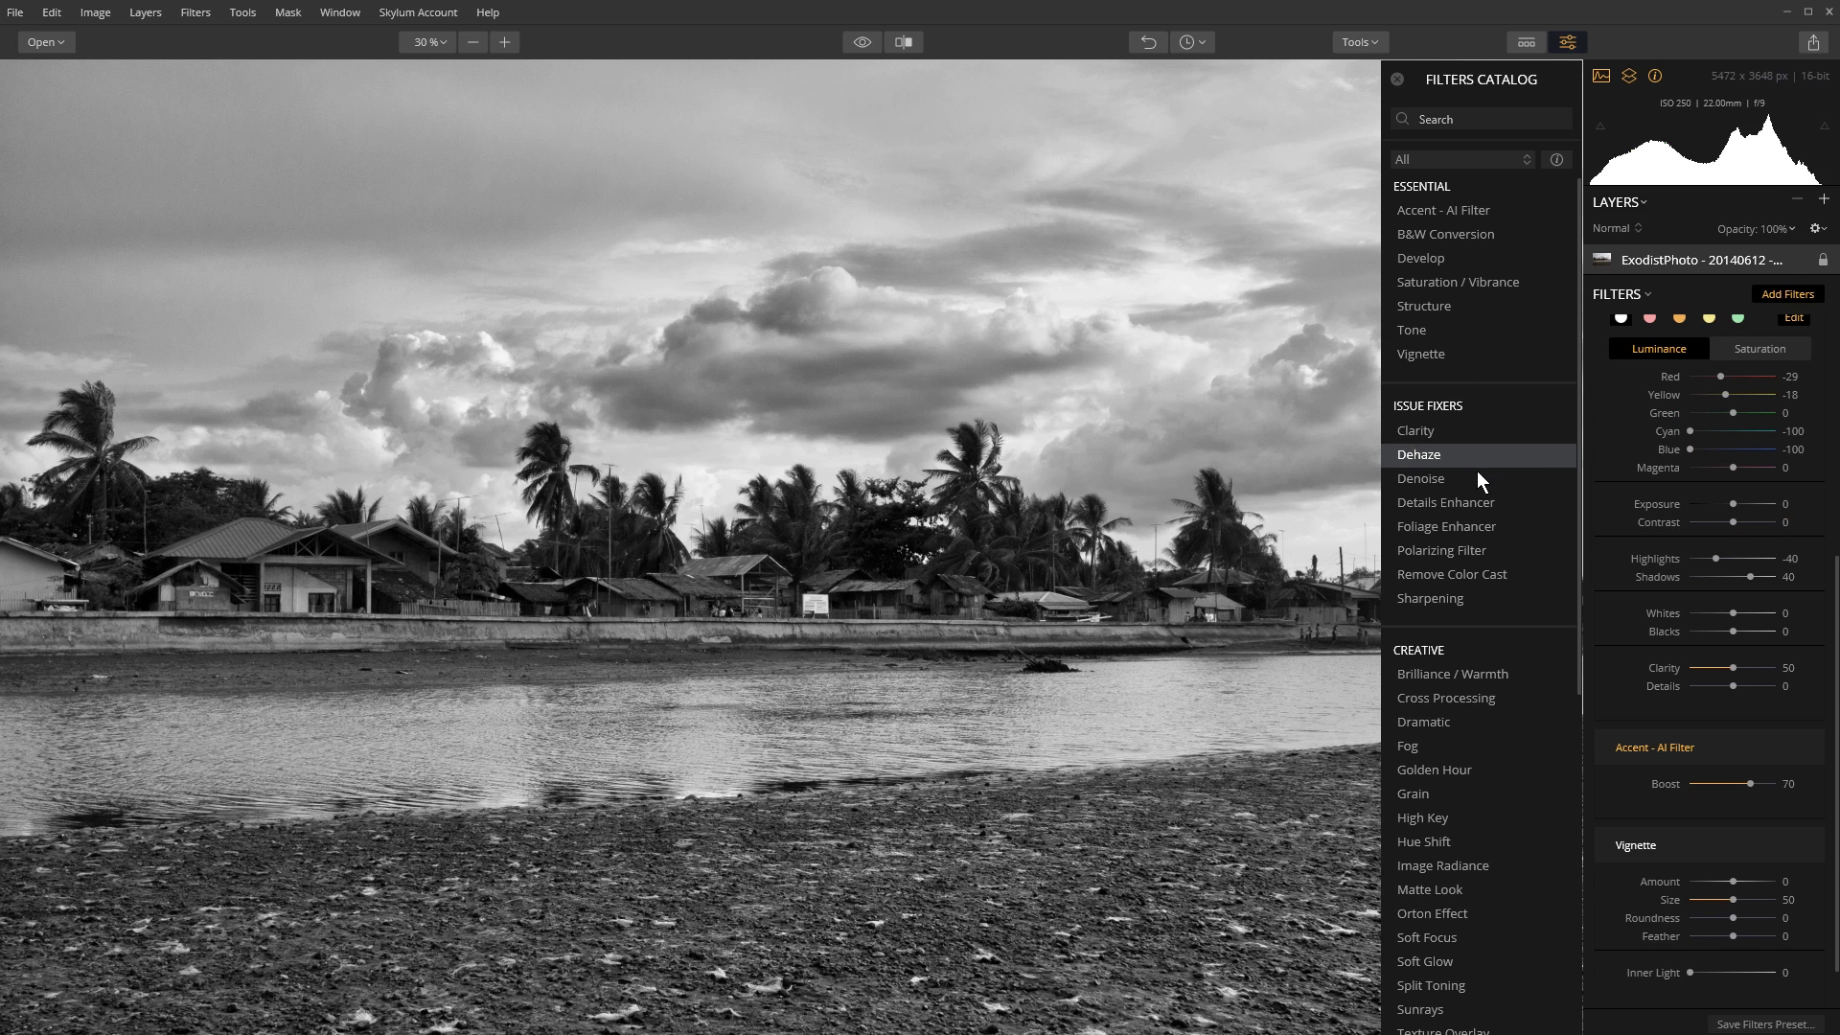
scroll(1481, 708, down, 3)
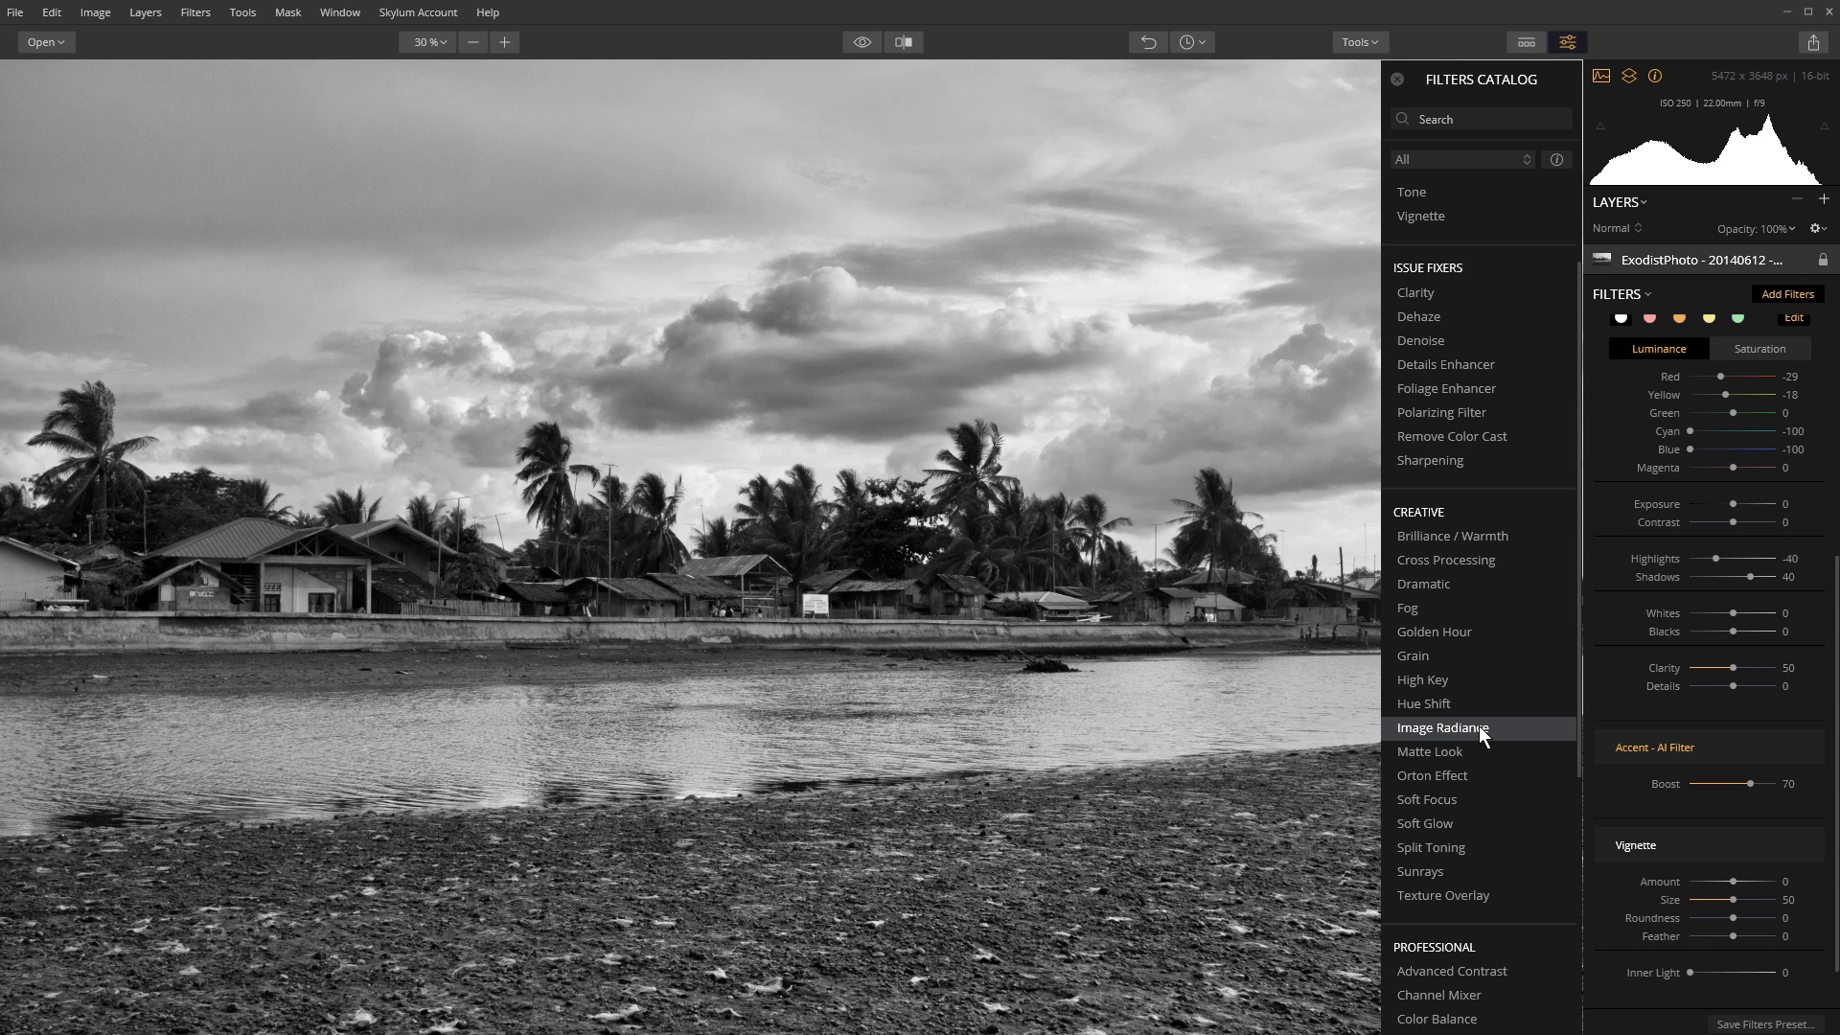
click(1483, 728)
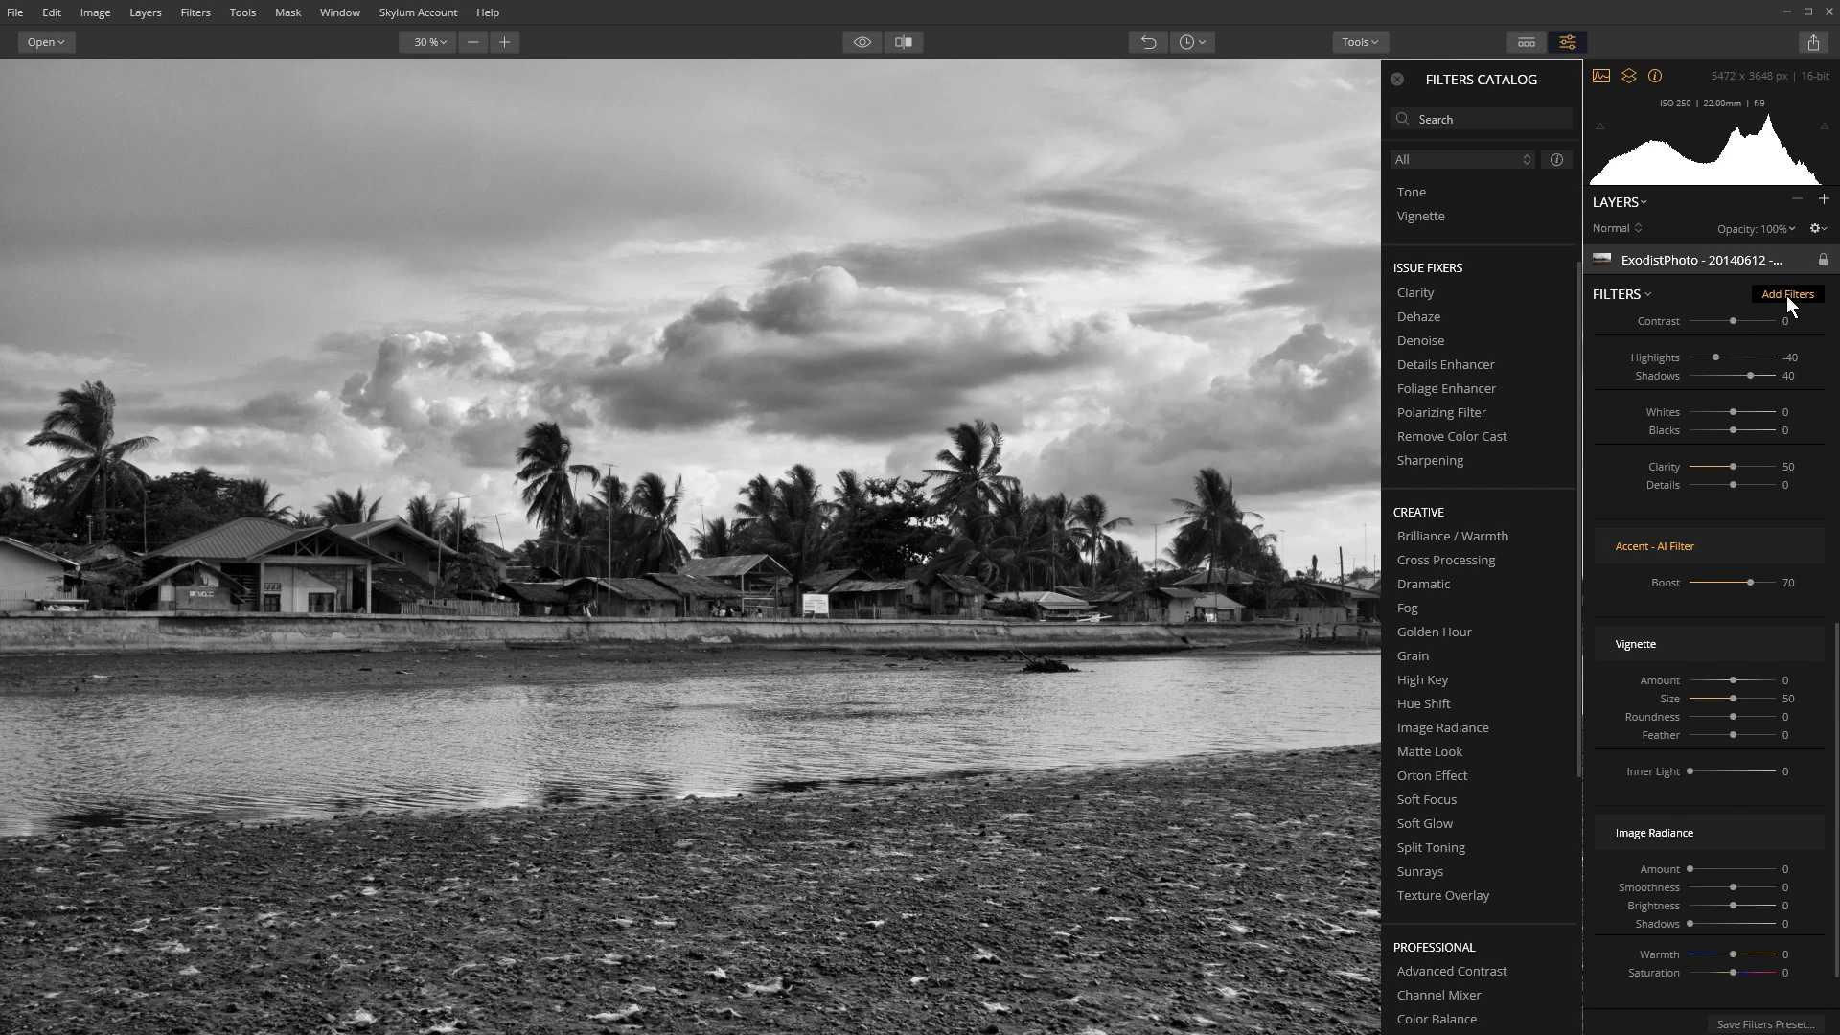
click(1786, 297)
Set the Vignette Amount to -56 and Image Radiance Amount to 50.
scroll(1769, 805, down, 1)
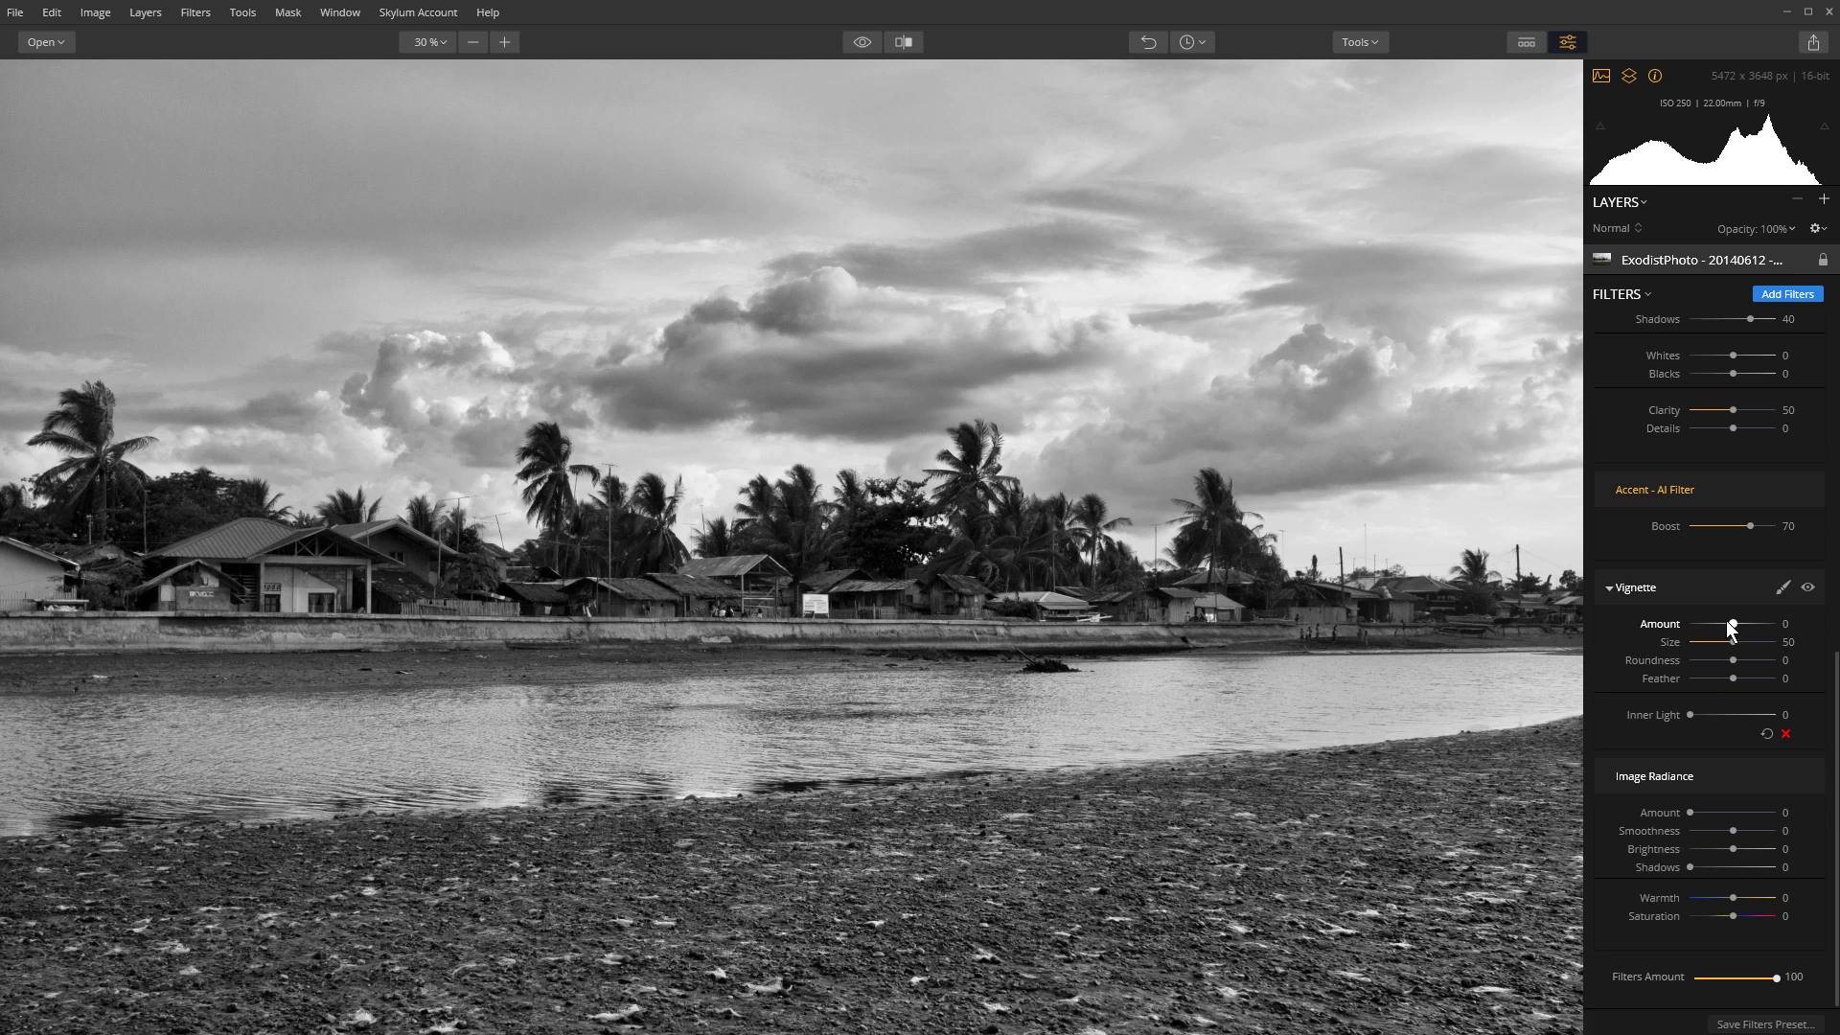
drag(1727, 621, 1707, 623)
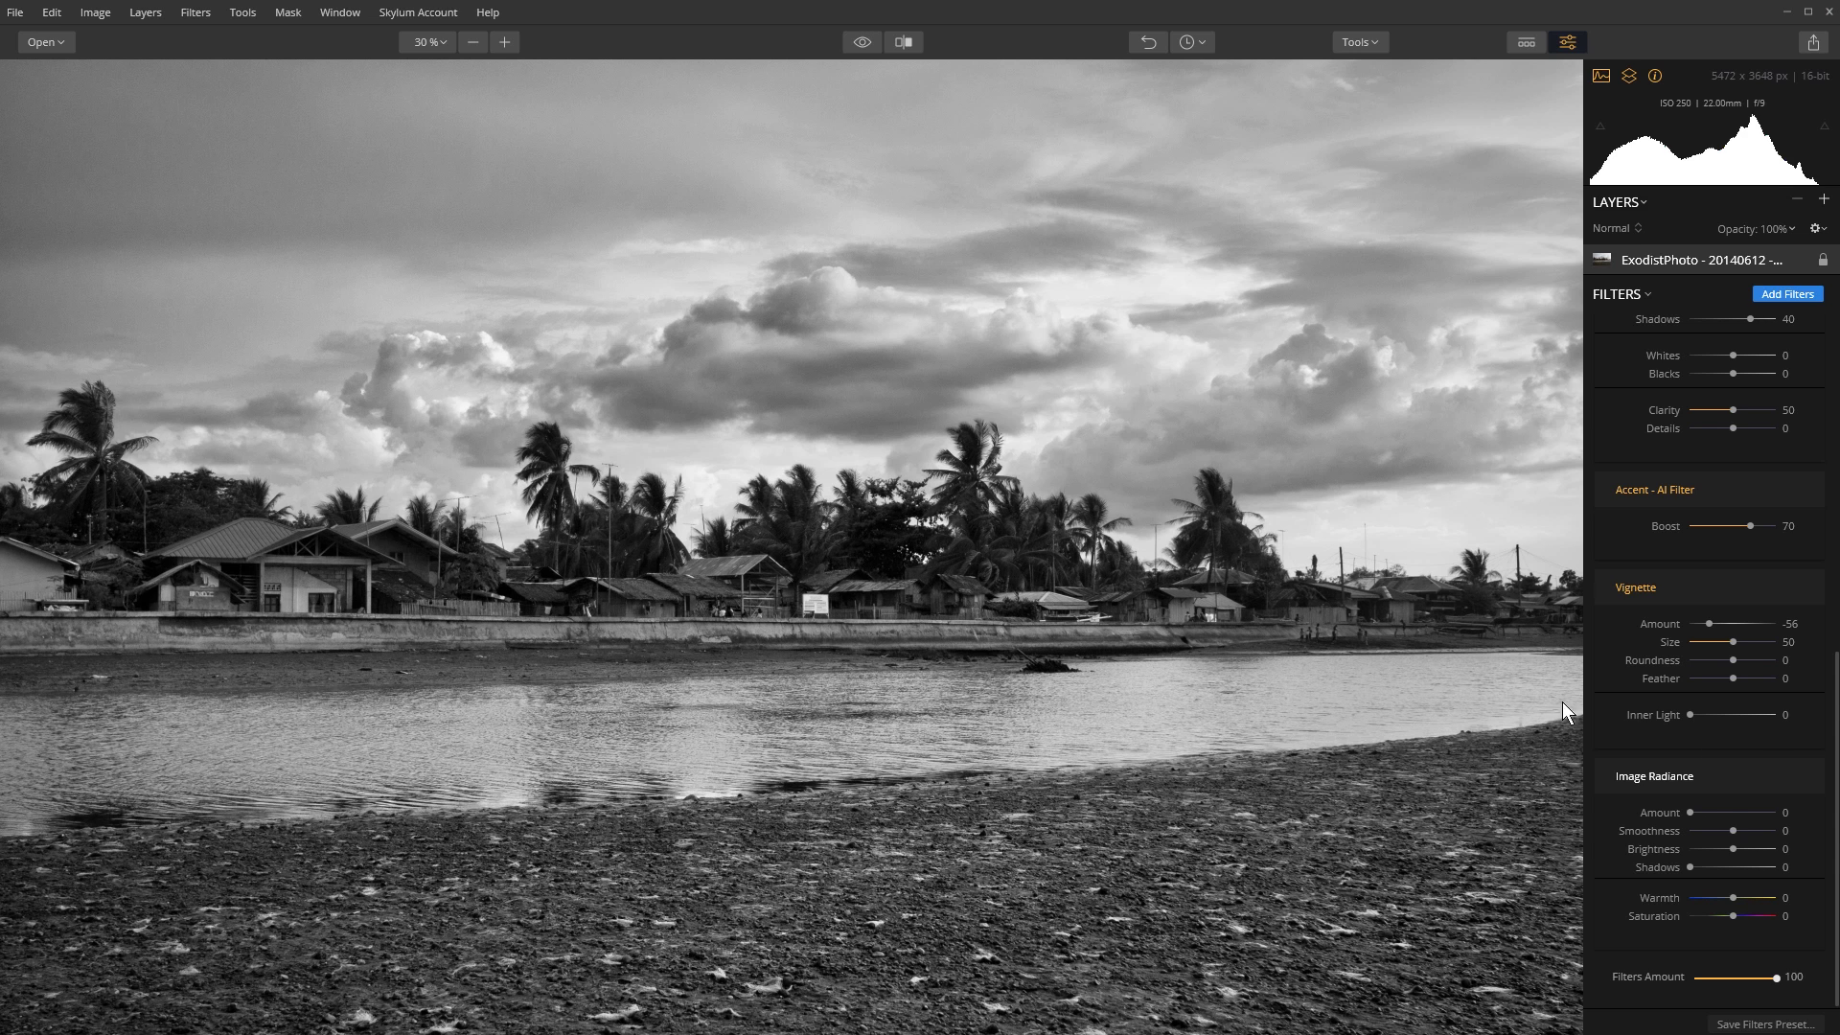
drag(1689, 813, 1711, 812)
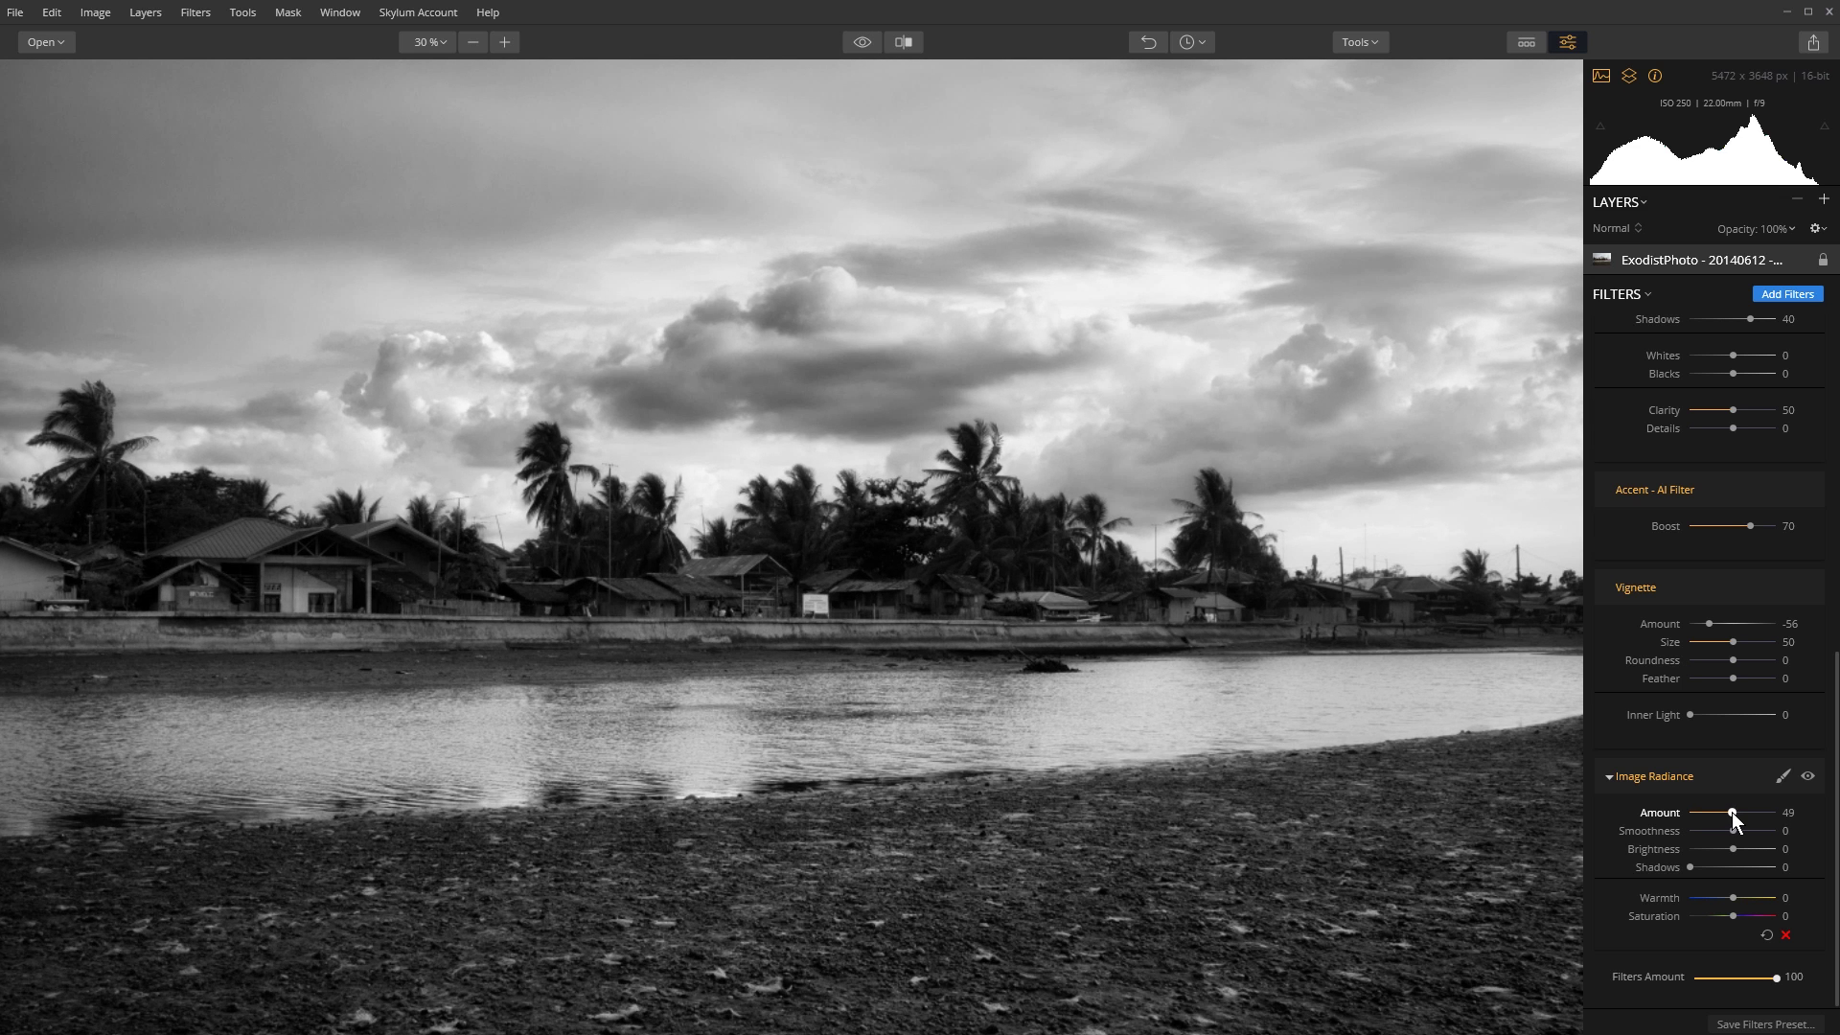
drag(1732, 812, 1732, 812)
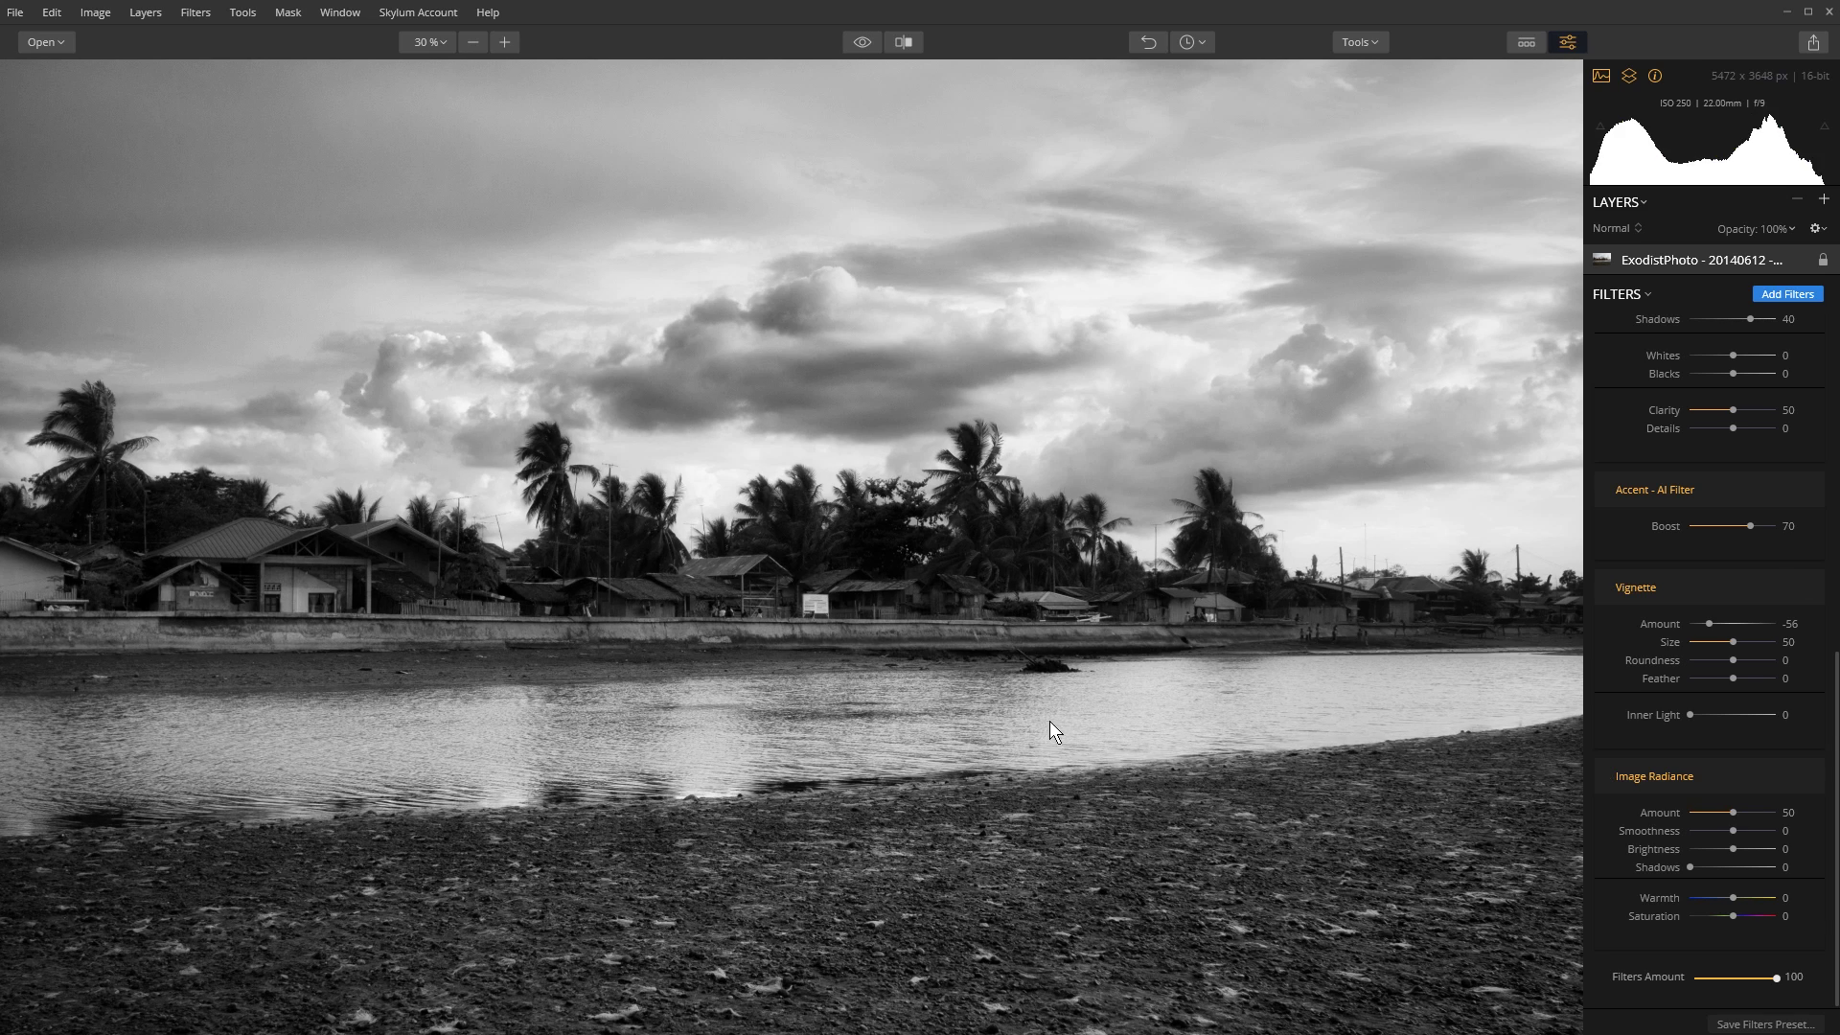
Toggle Image Radiance off and on to compare before and after, leaving it on.
click(1809, 776)
click(1809, 776)
mouse_move(1790, 778)
click(1807, 777)
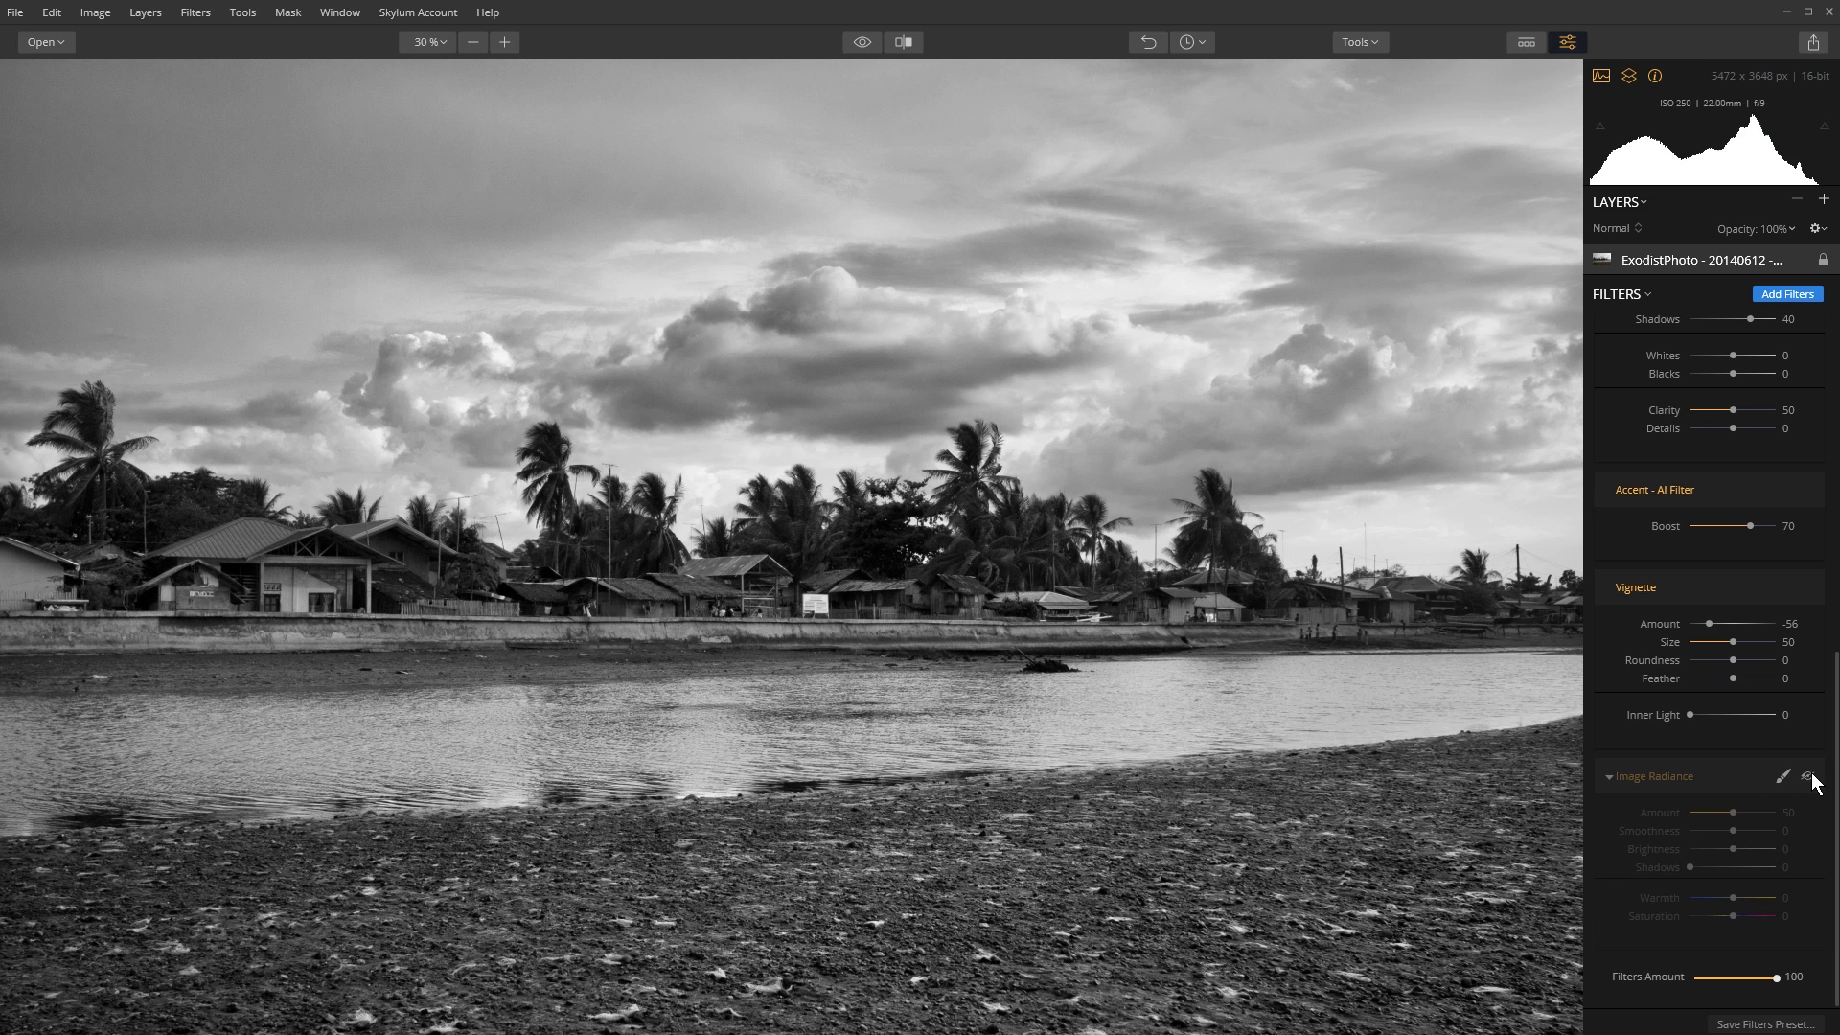
click(1807, 777)
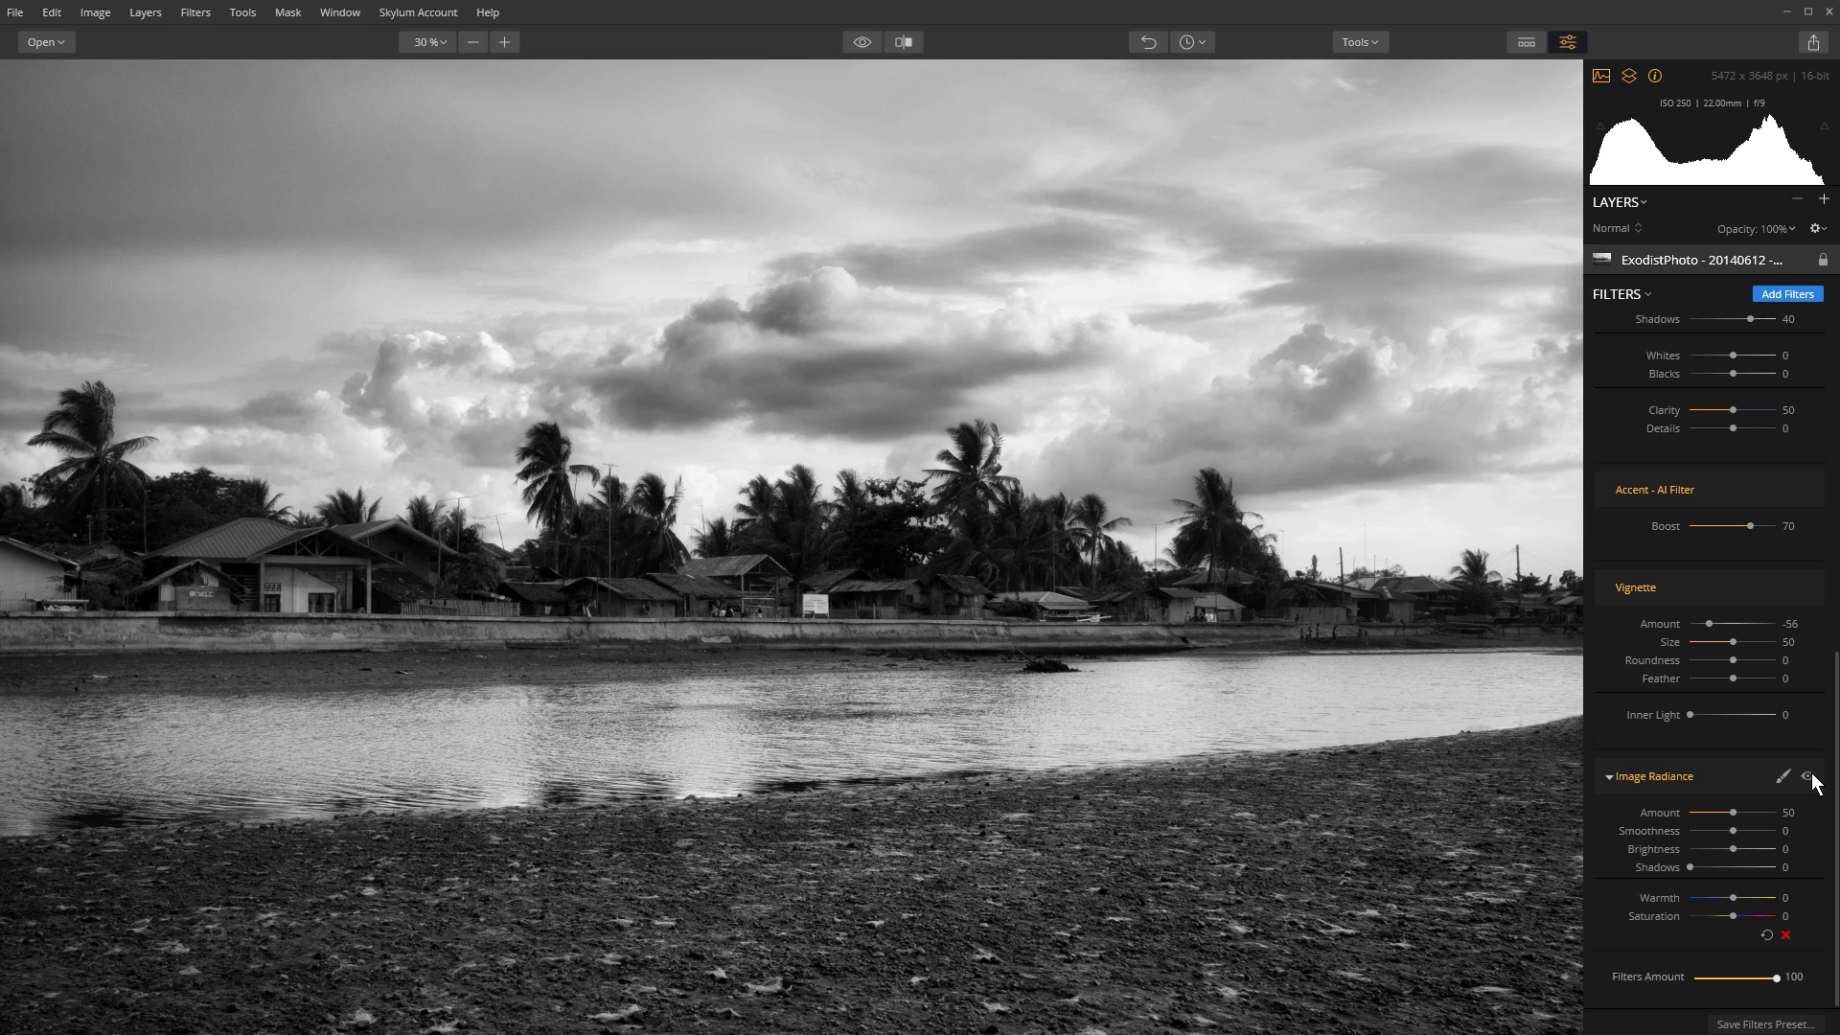
click(1806, 777)
click(1807, 777)
Add a new adjustment layer, Layer 0, above the photo.
click(1826, 201)
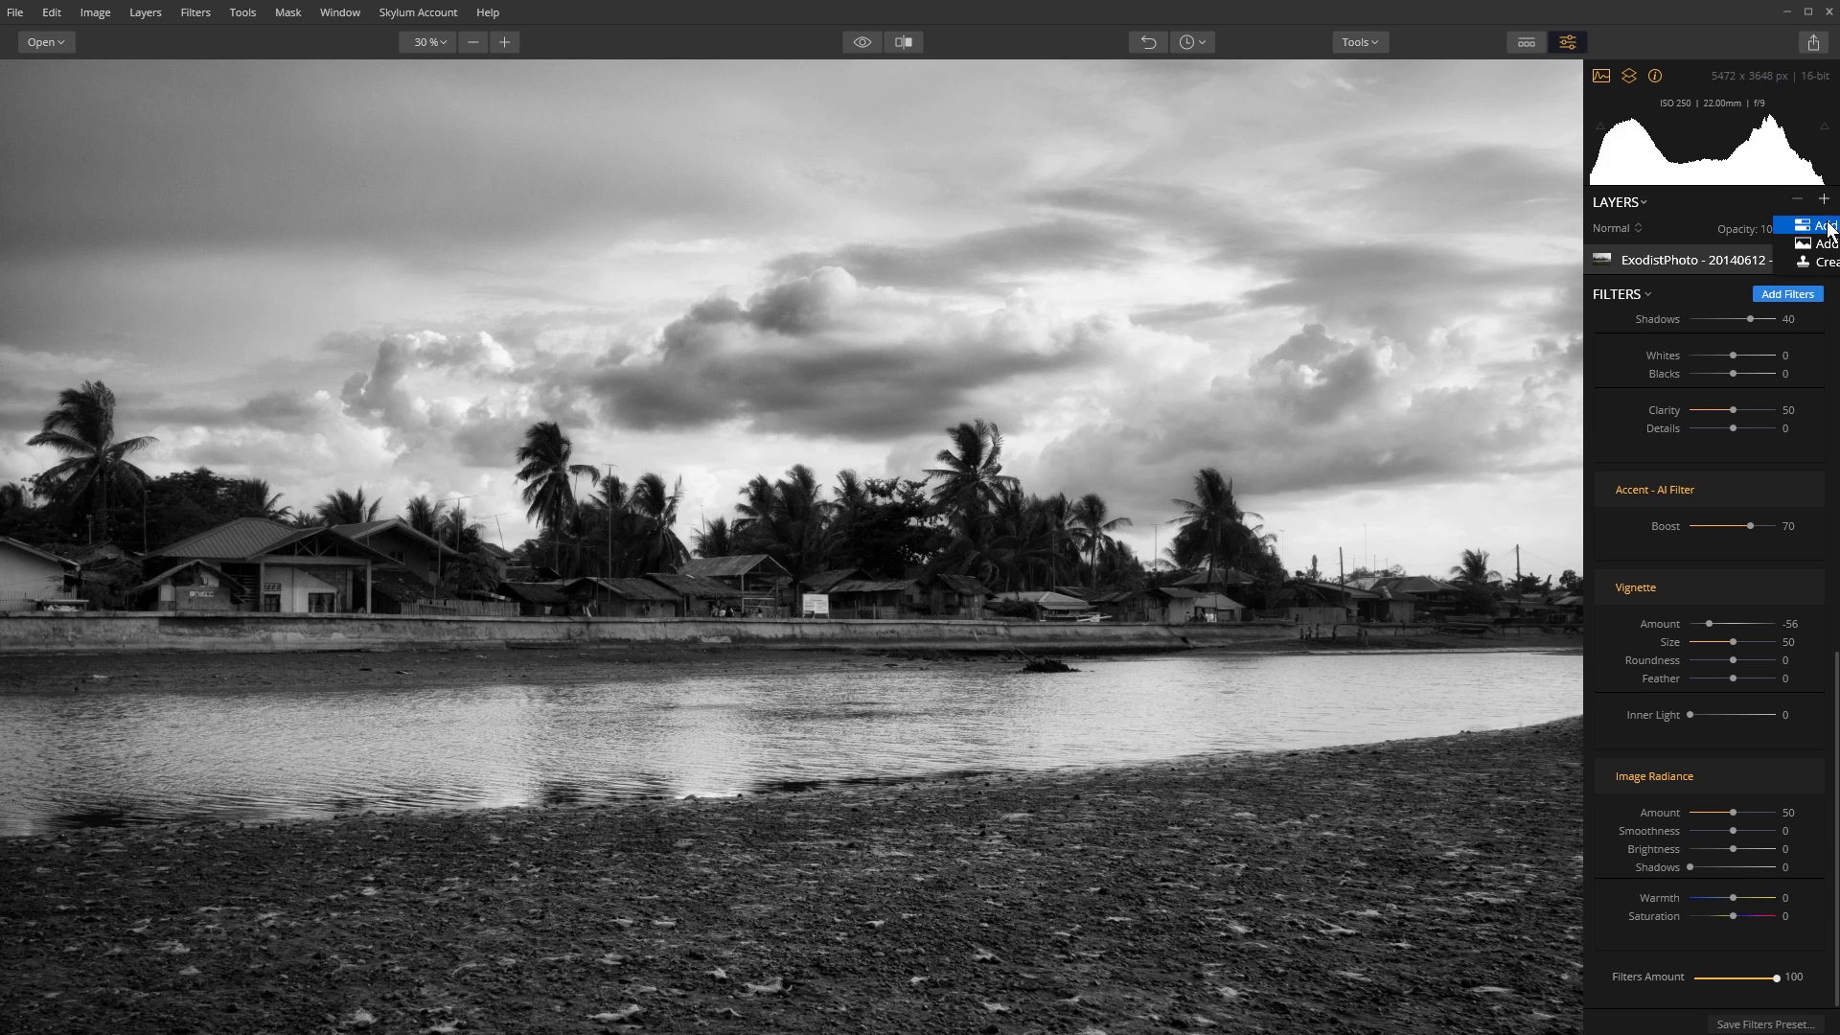
click(1828, 226)
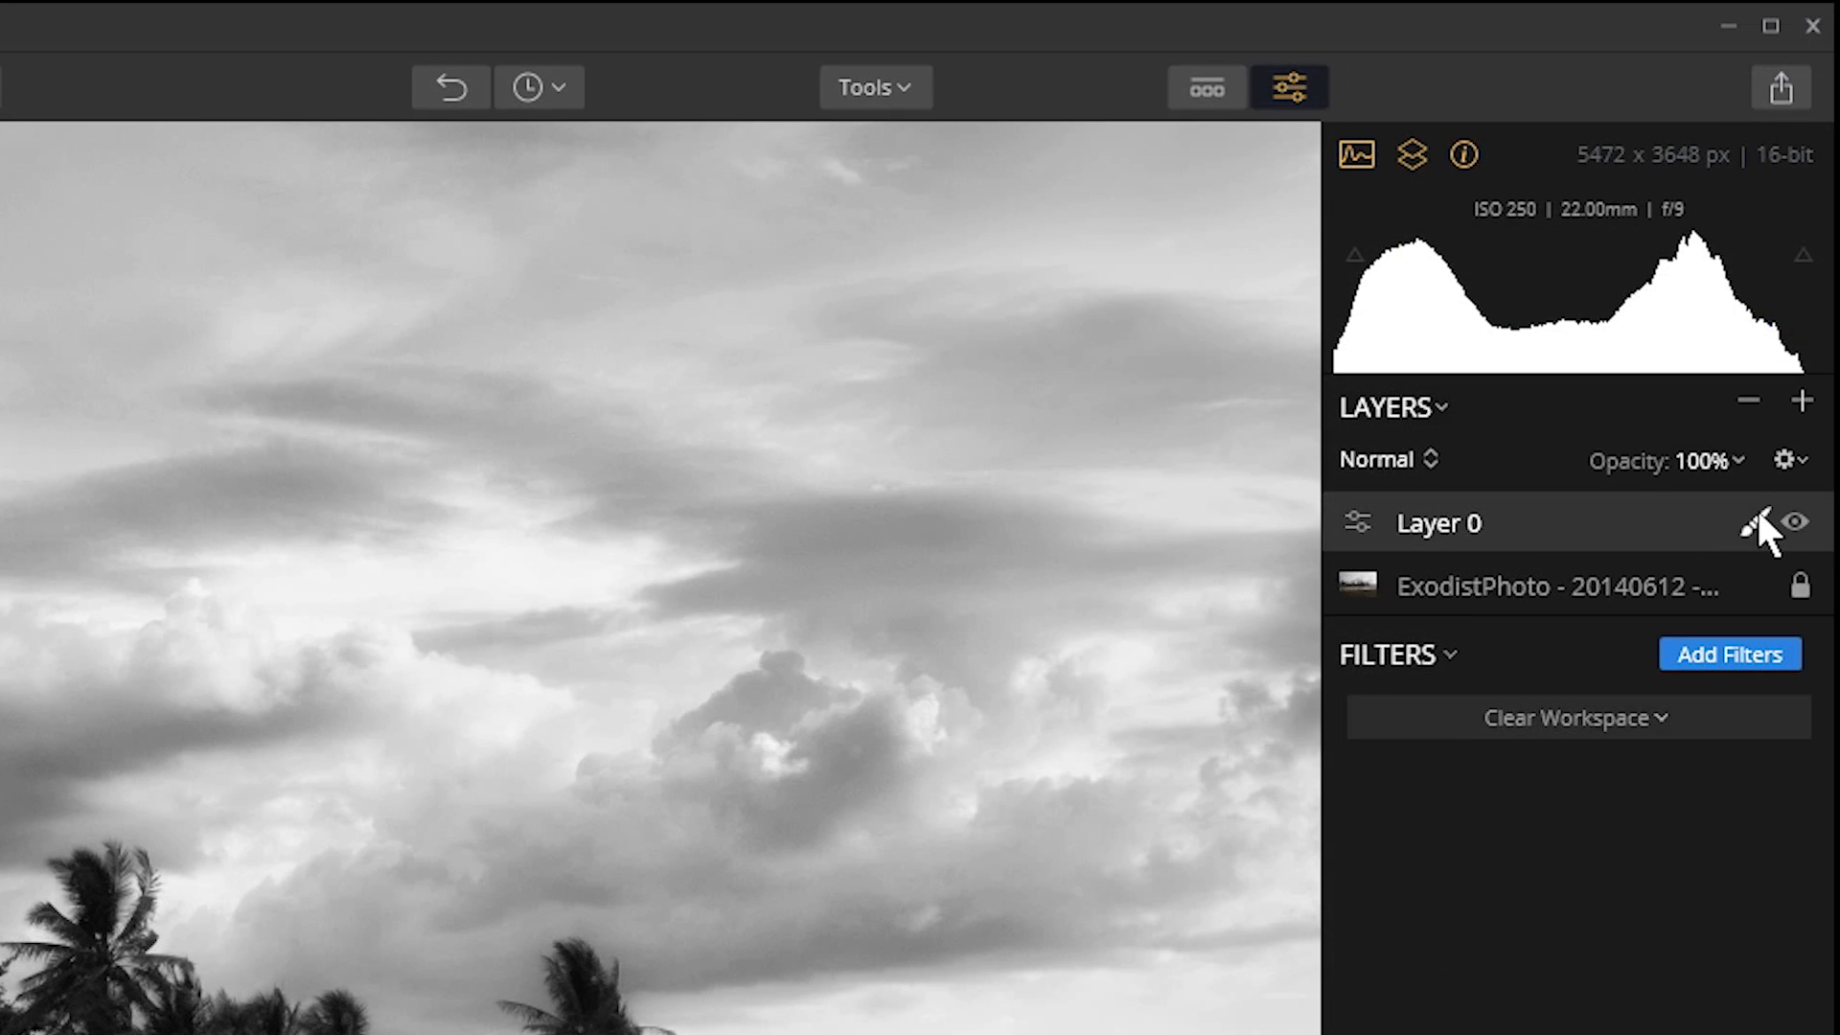
click(1757, 523)
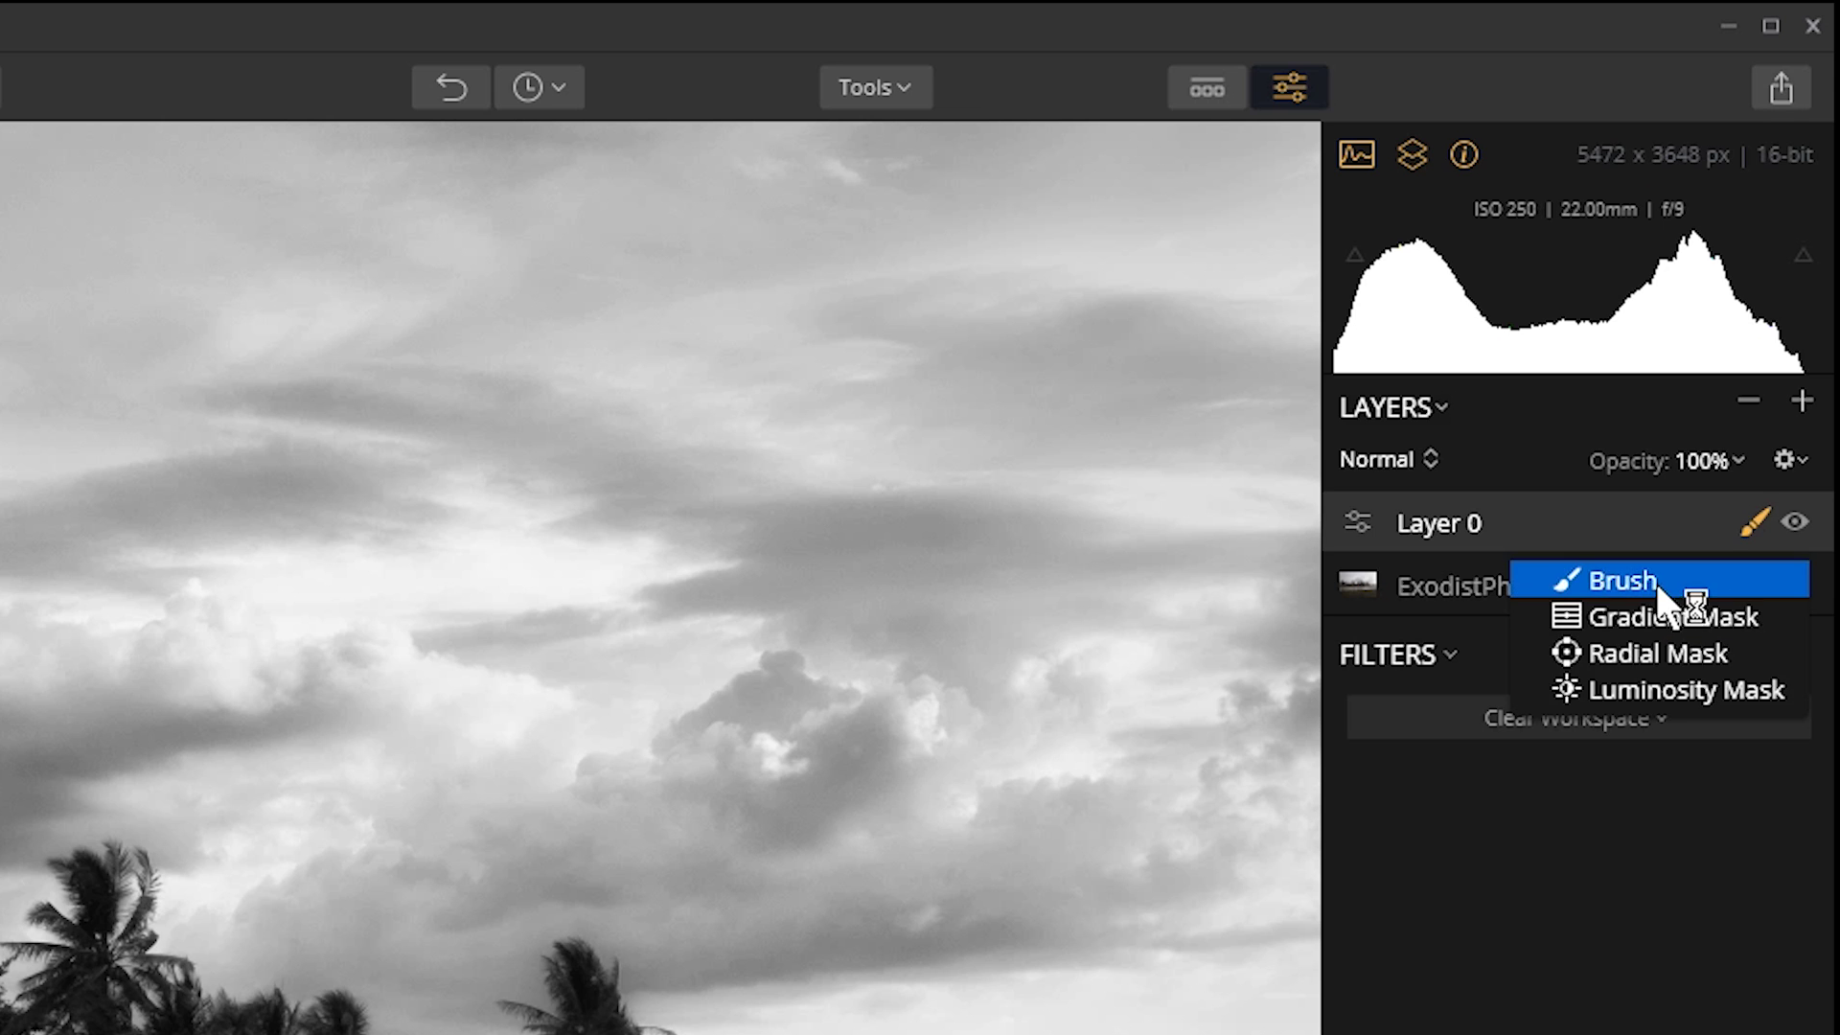
Choose Luminosity Mask from Layer 0's brush-icon mask menu.
click(1653, 621)
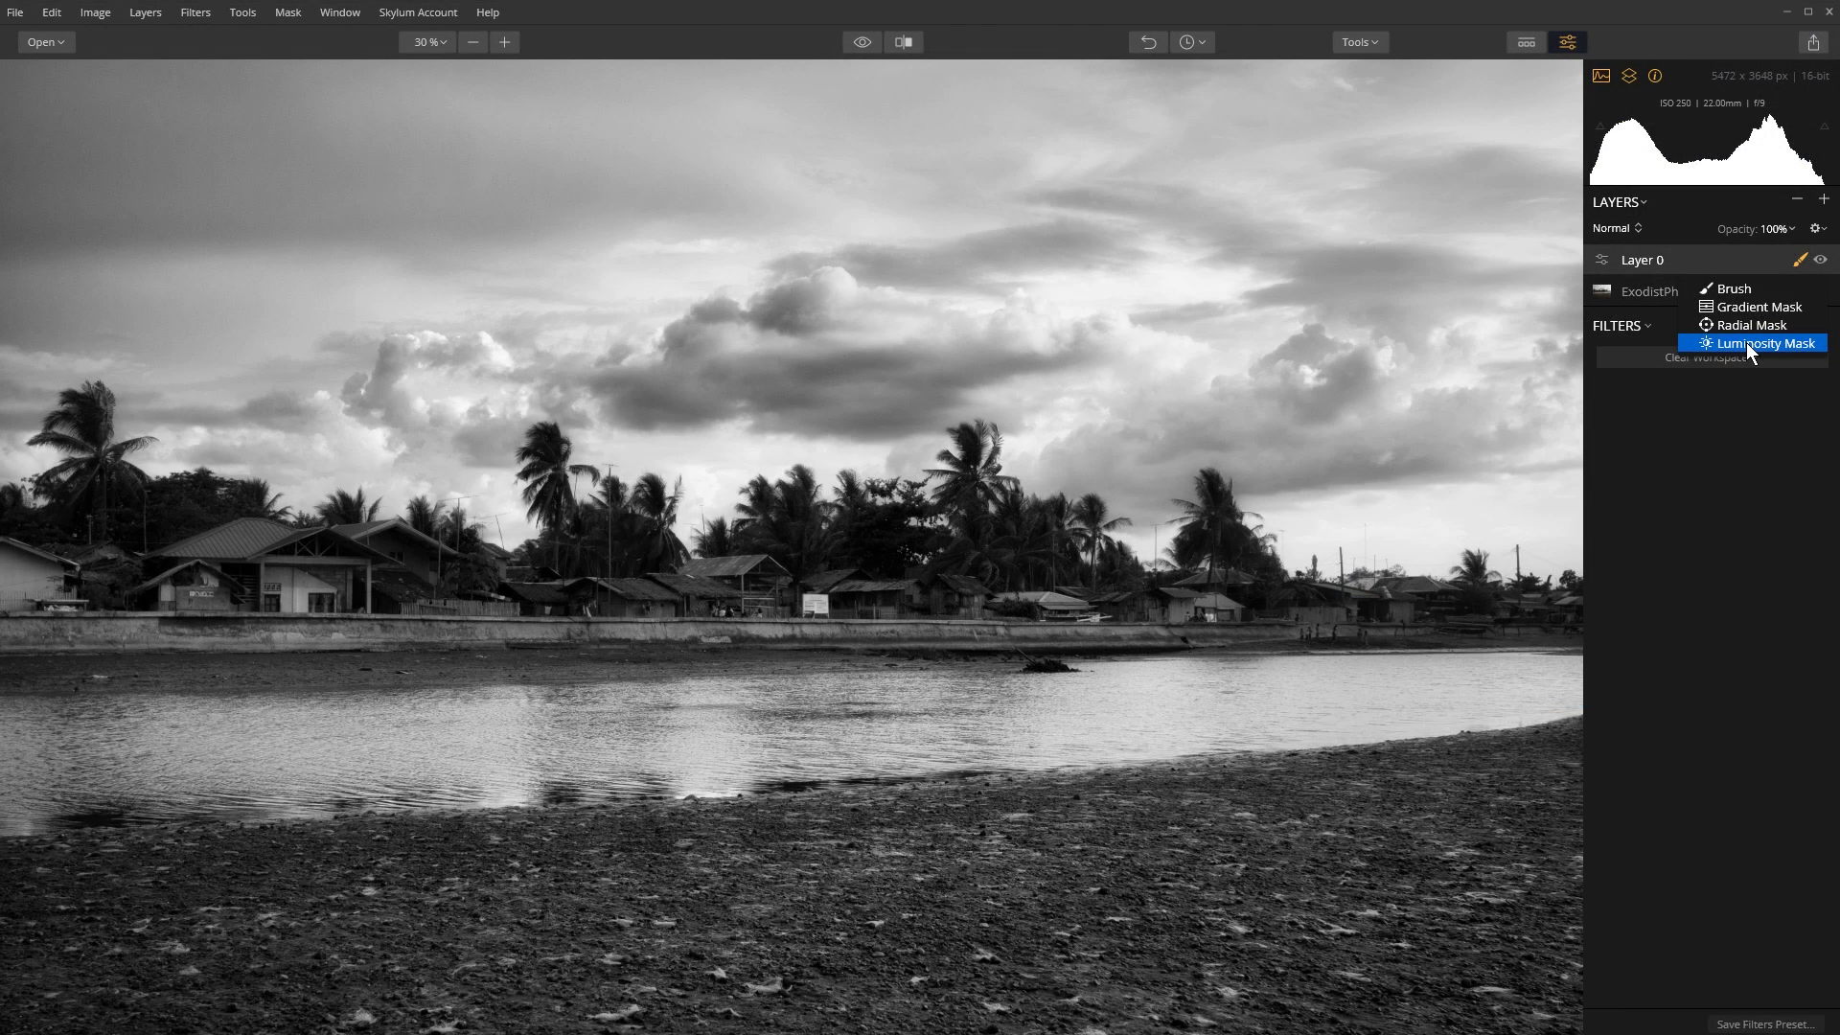
click(1746, 342)
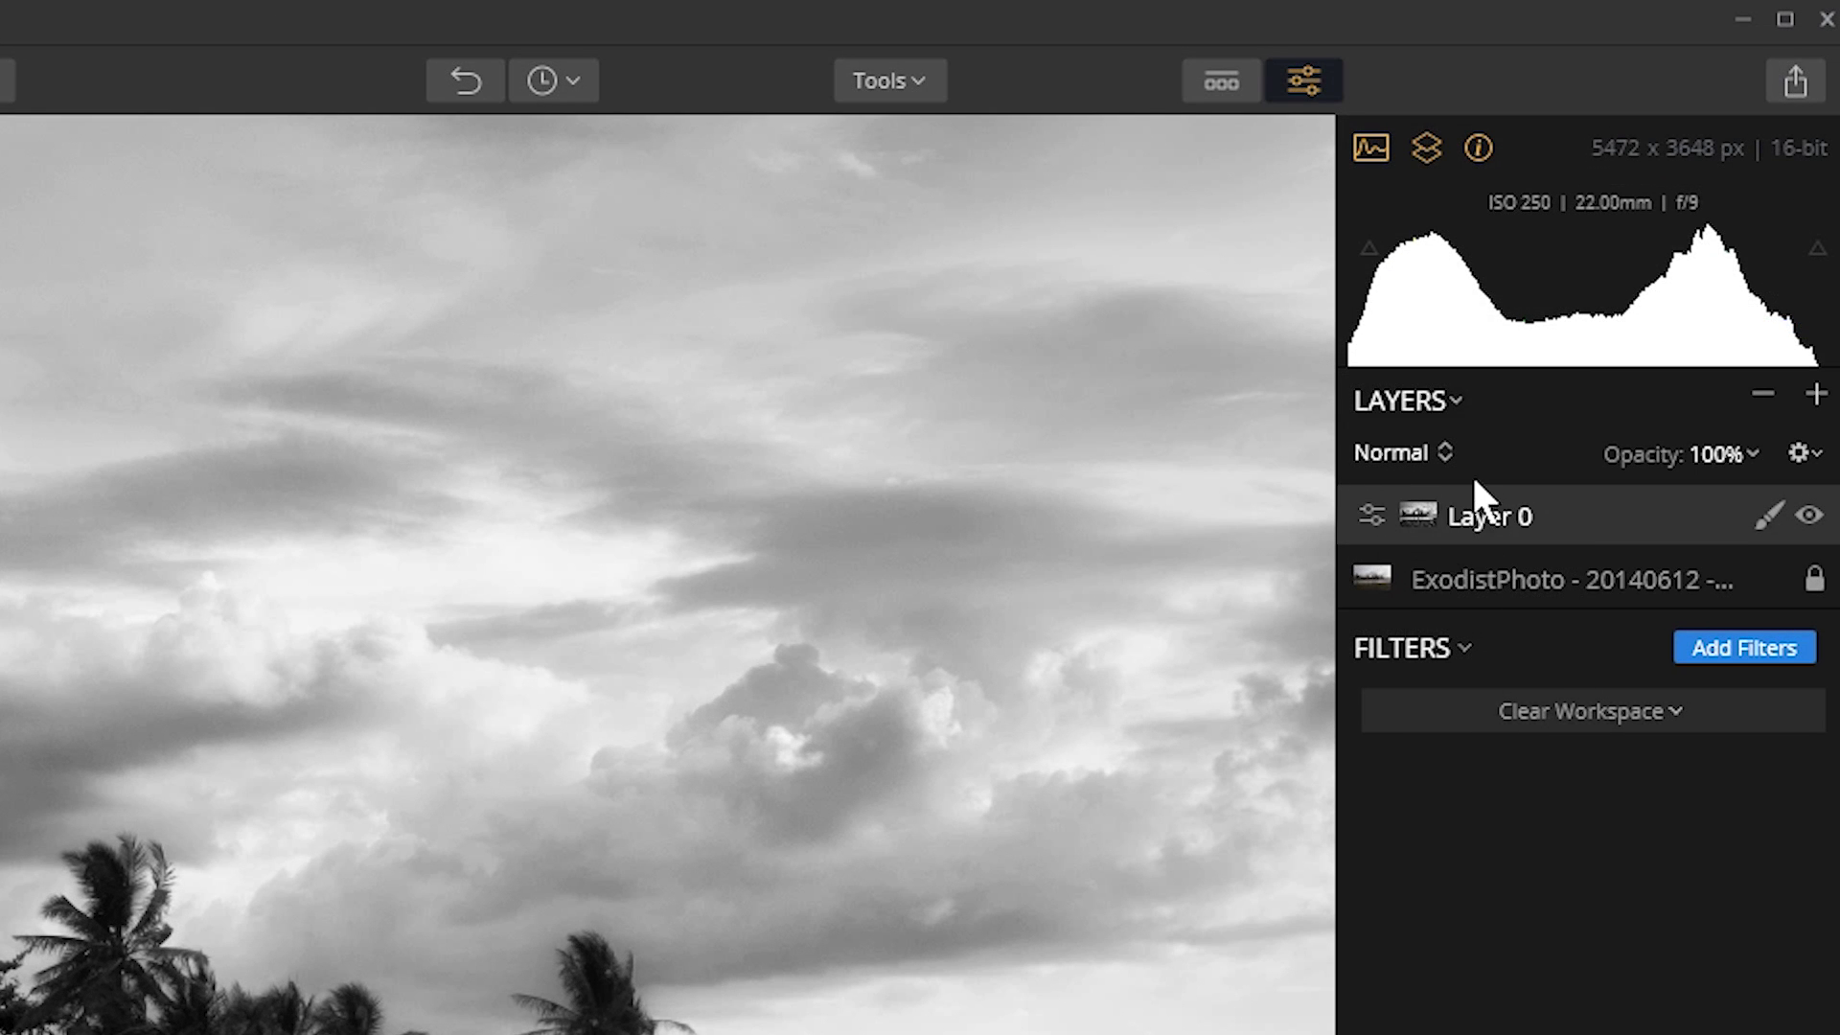
Invert Layer 0's luminosity mask via its mask thumbnail's context menu.
right_click(1424, 514)
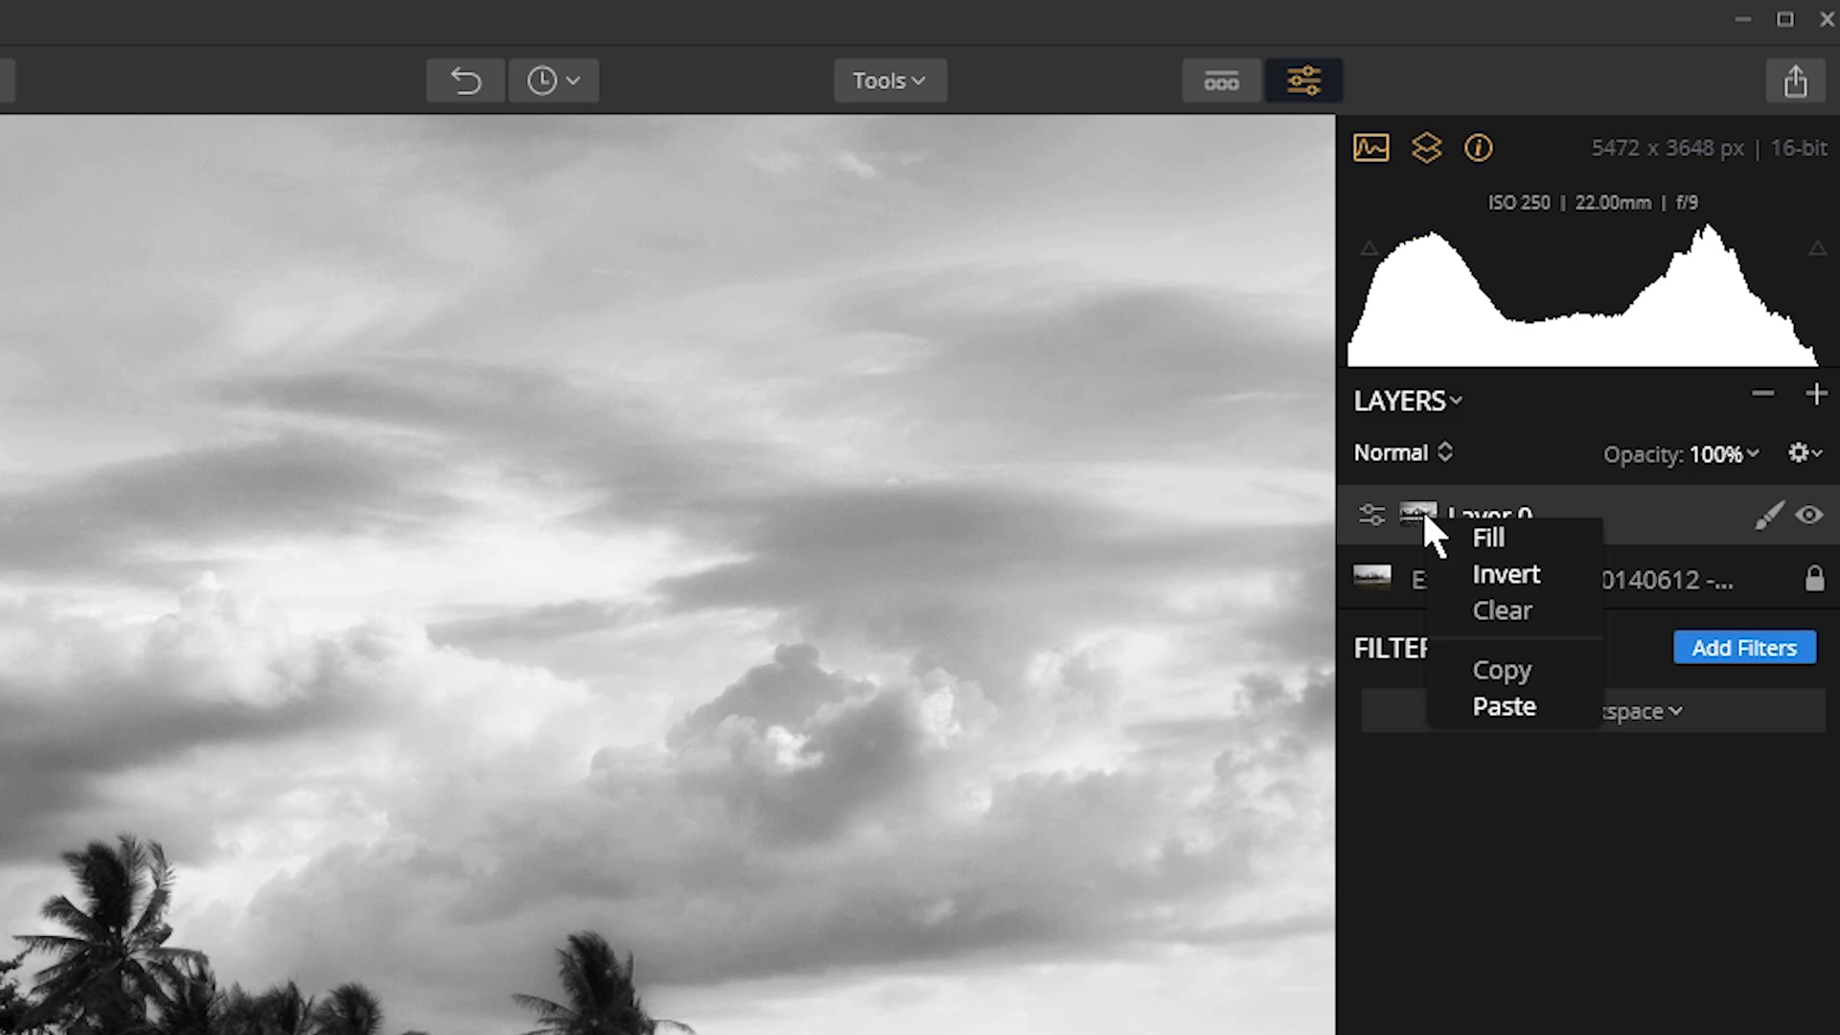
click(1487, 573)
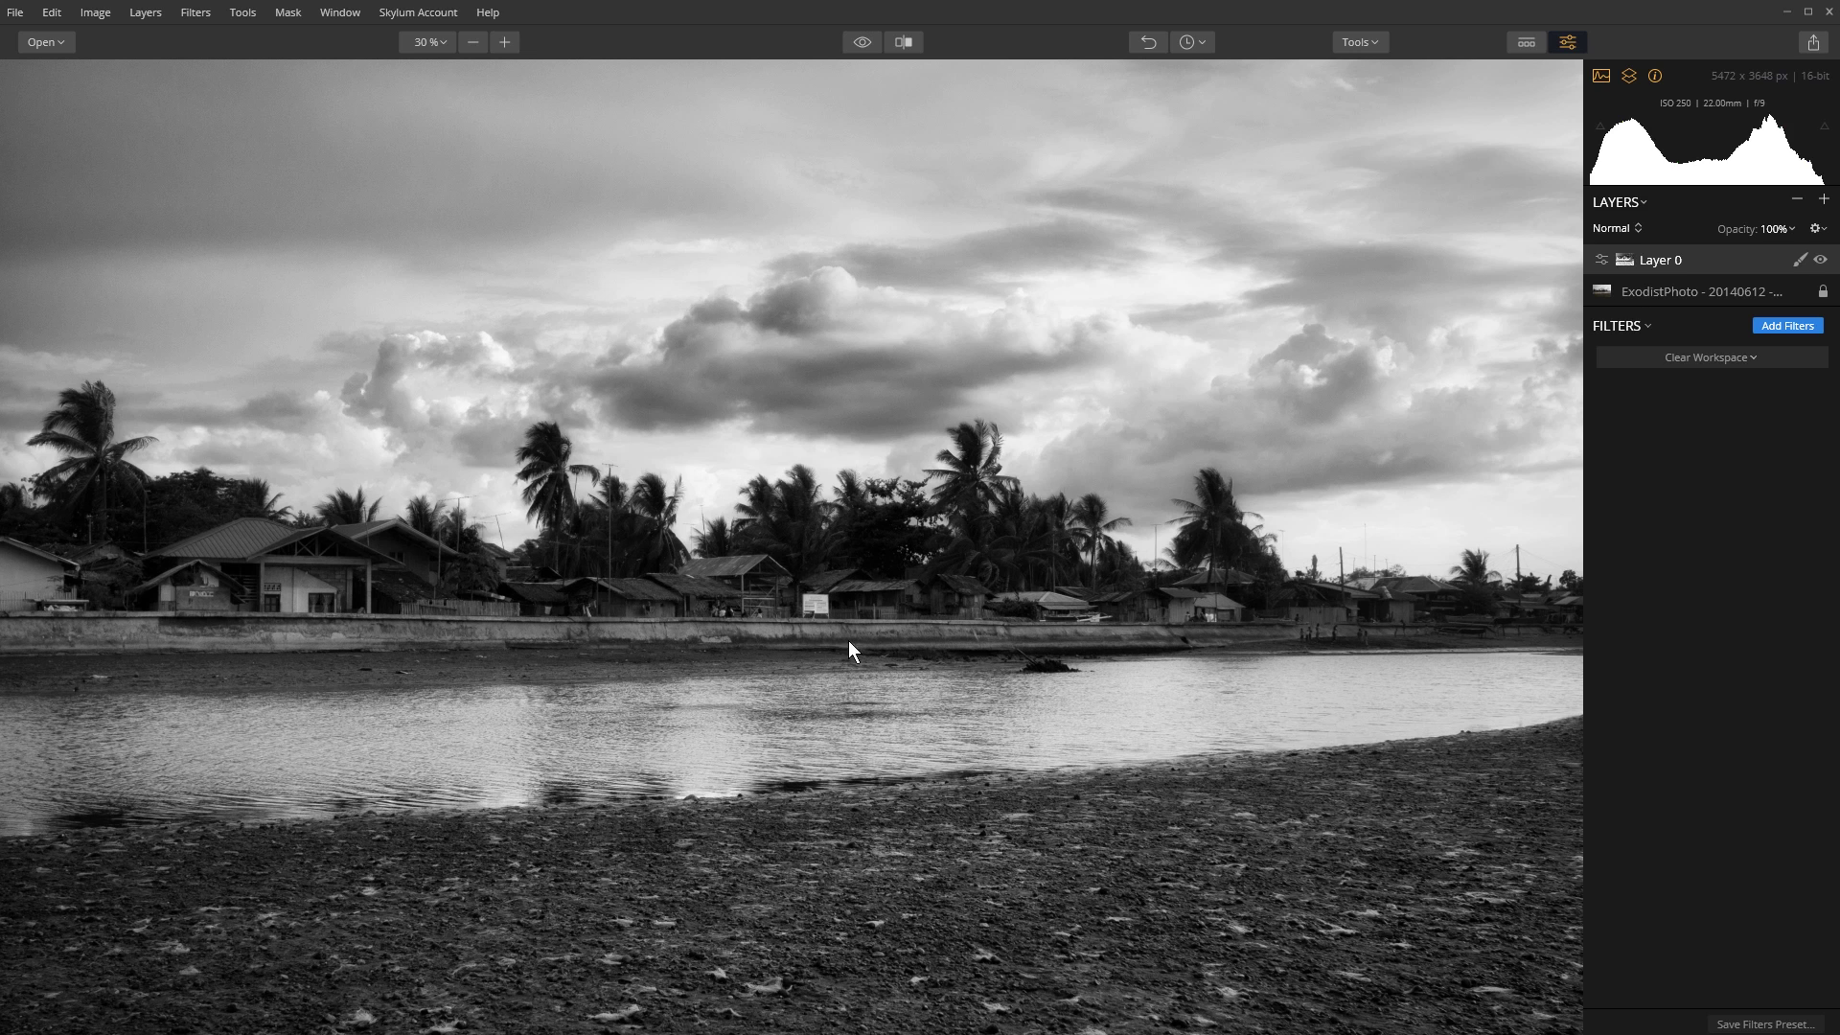
click(1788, 327)
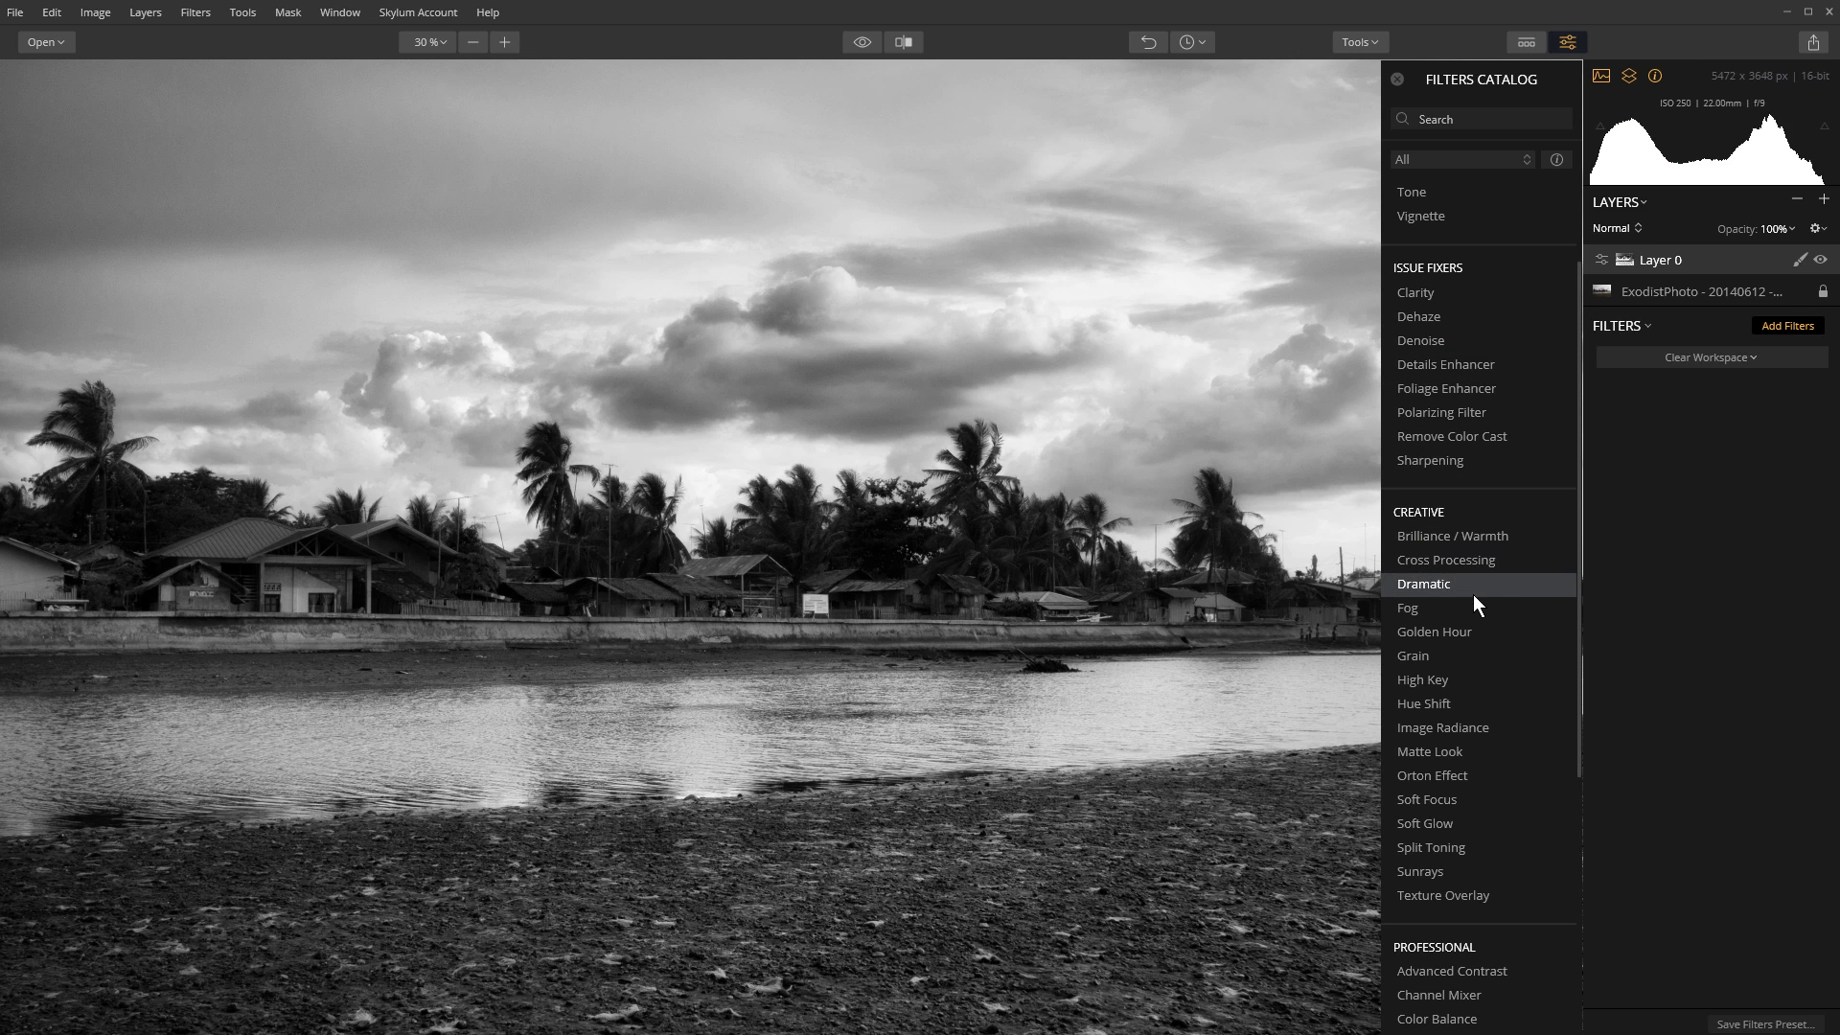
Add Structure (Essential) and Microstructure (Professional) filters to Layer 0.
scroll(1483, 402, up, 3)
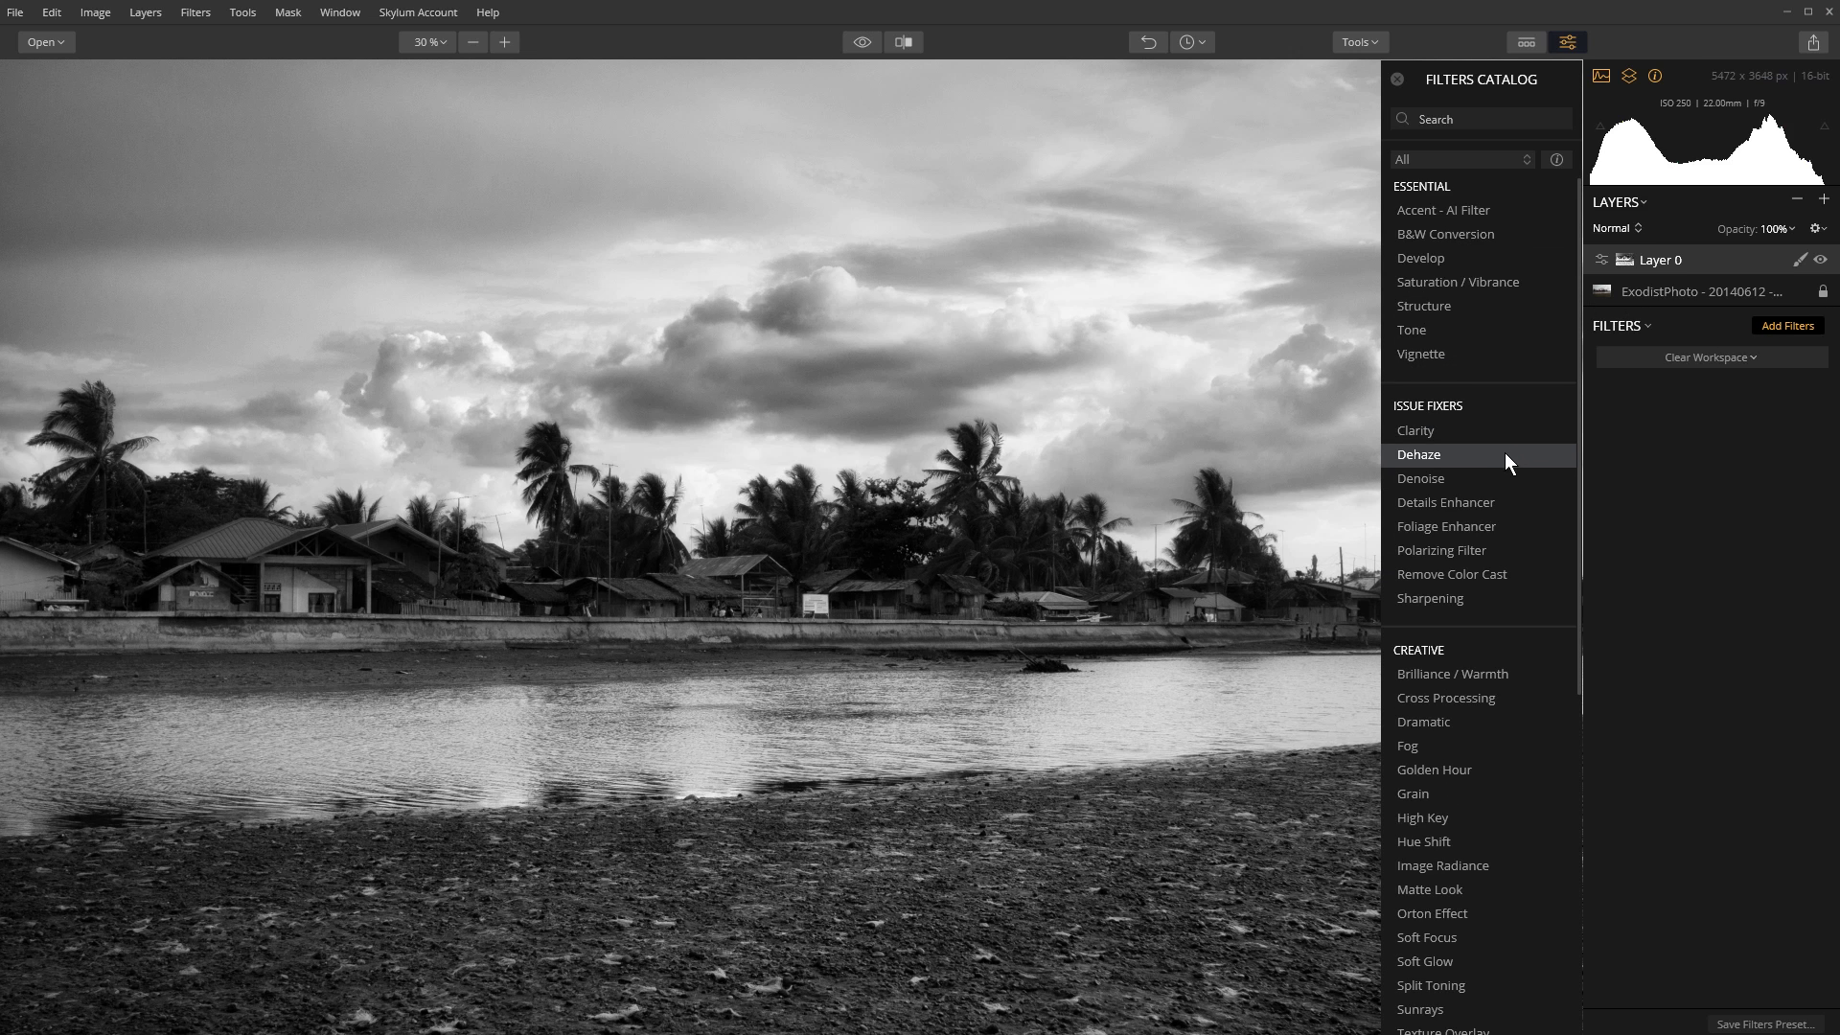
click(1433, 308)
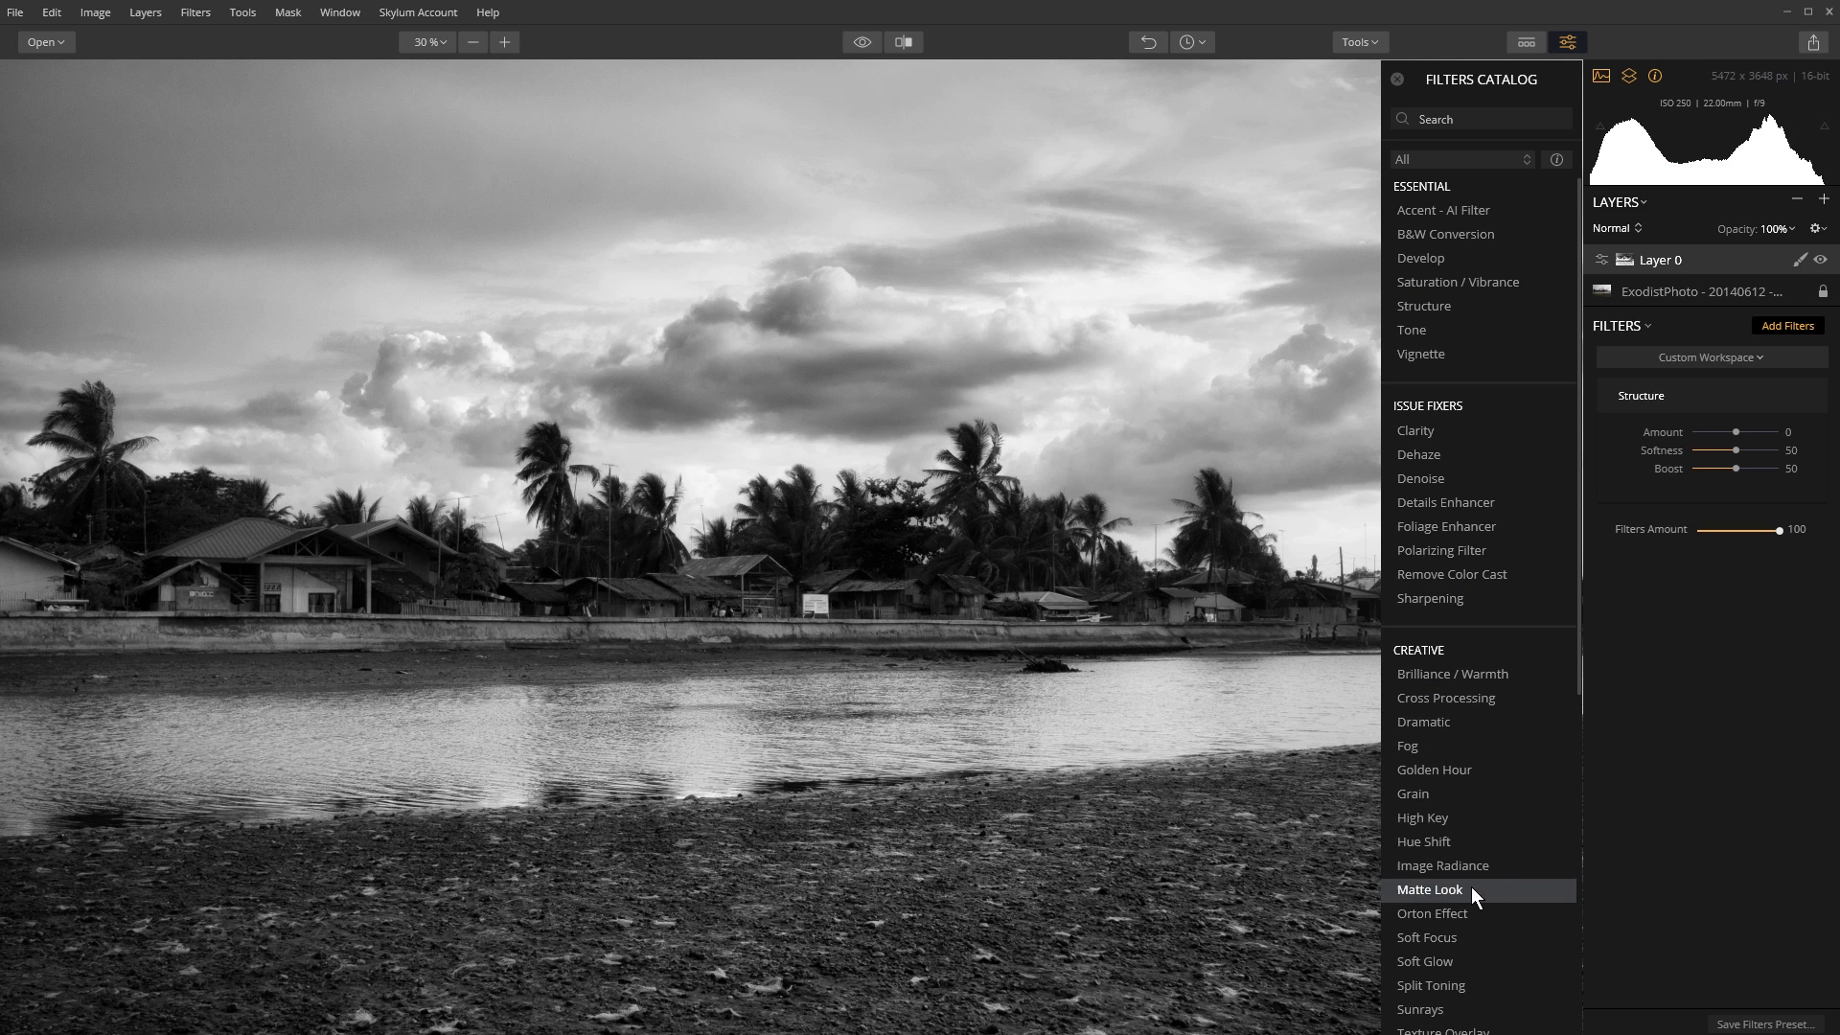
scroll(1472, 891, down, 1)
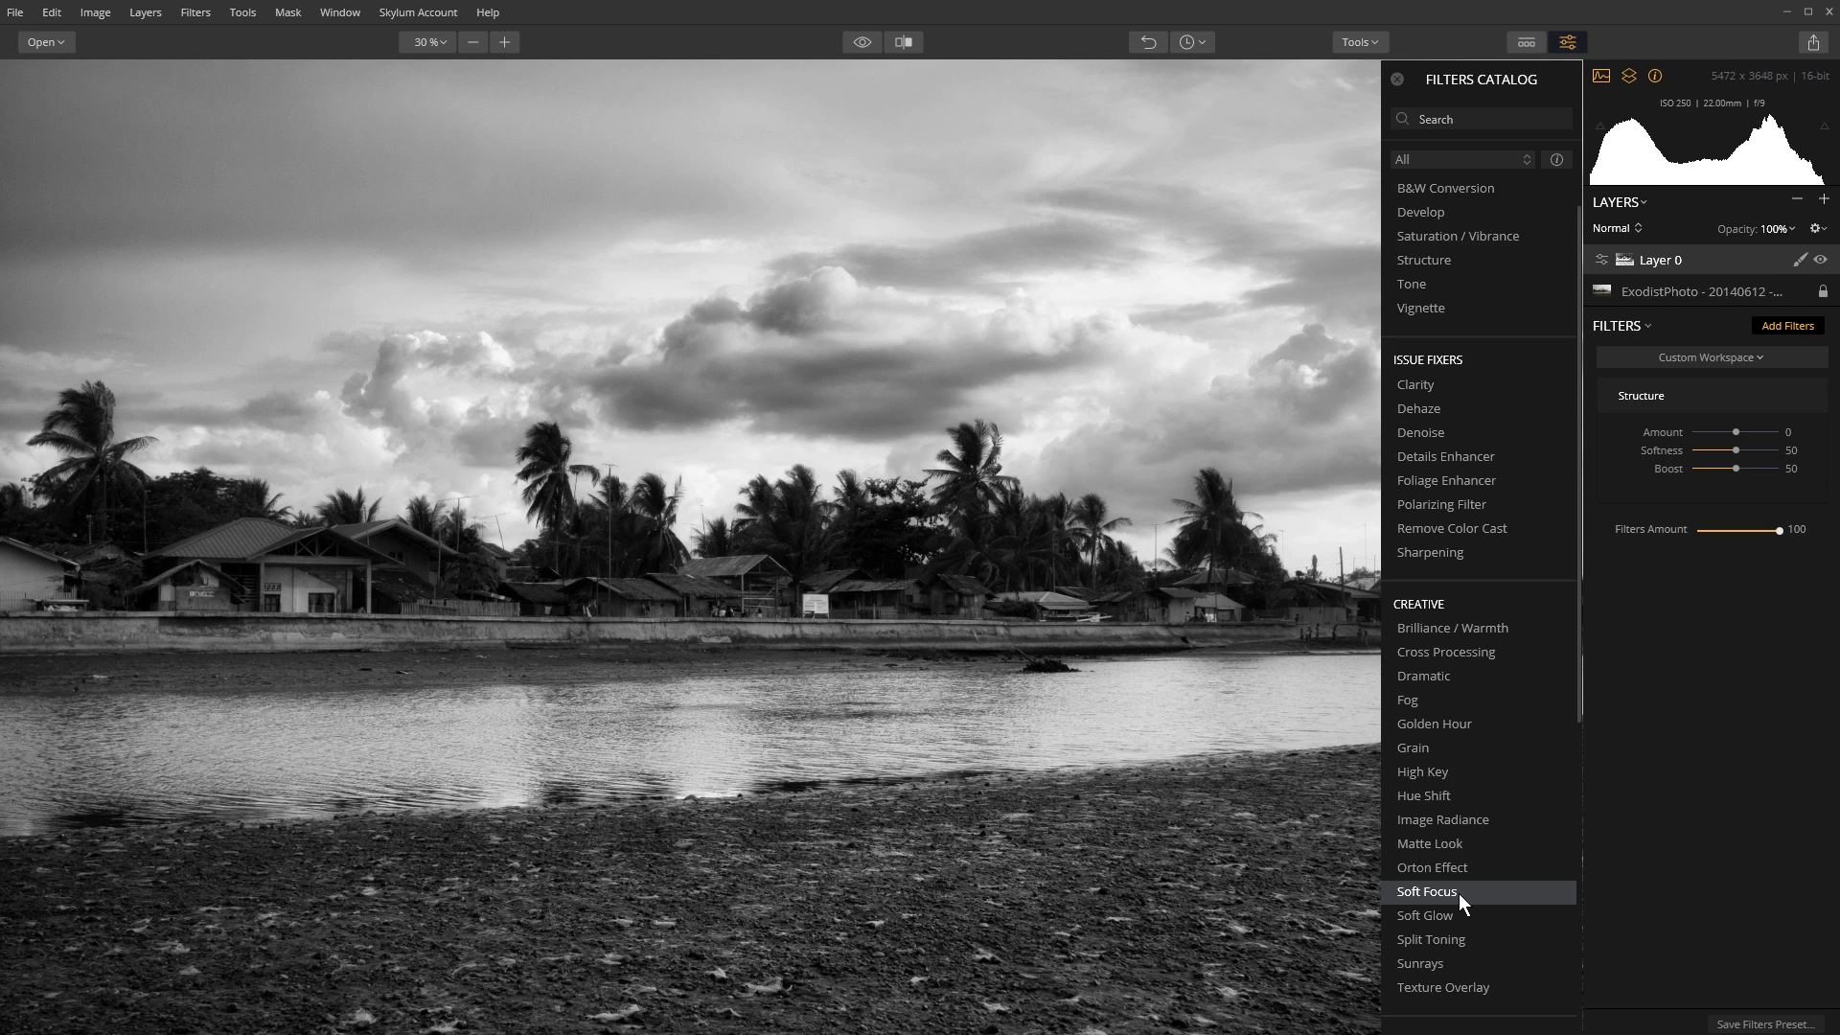
scroll(1458, 893, down, 1)
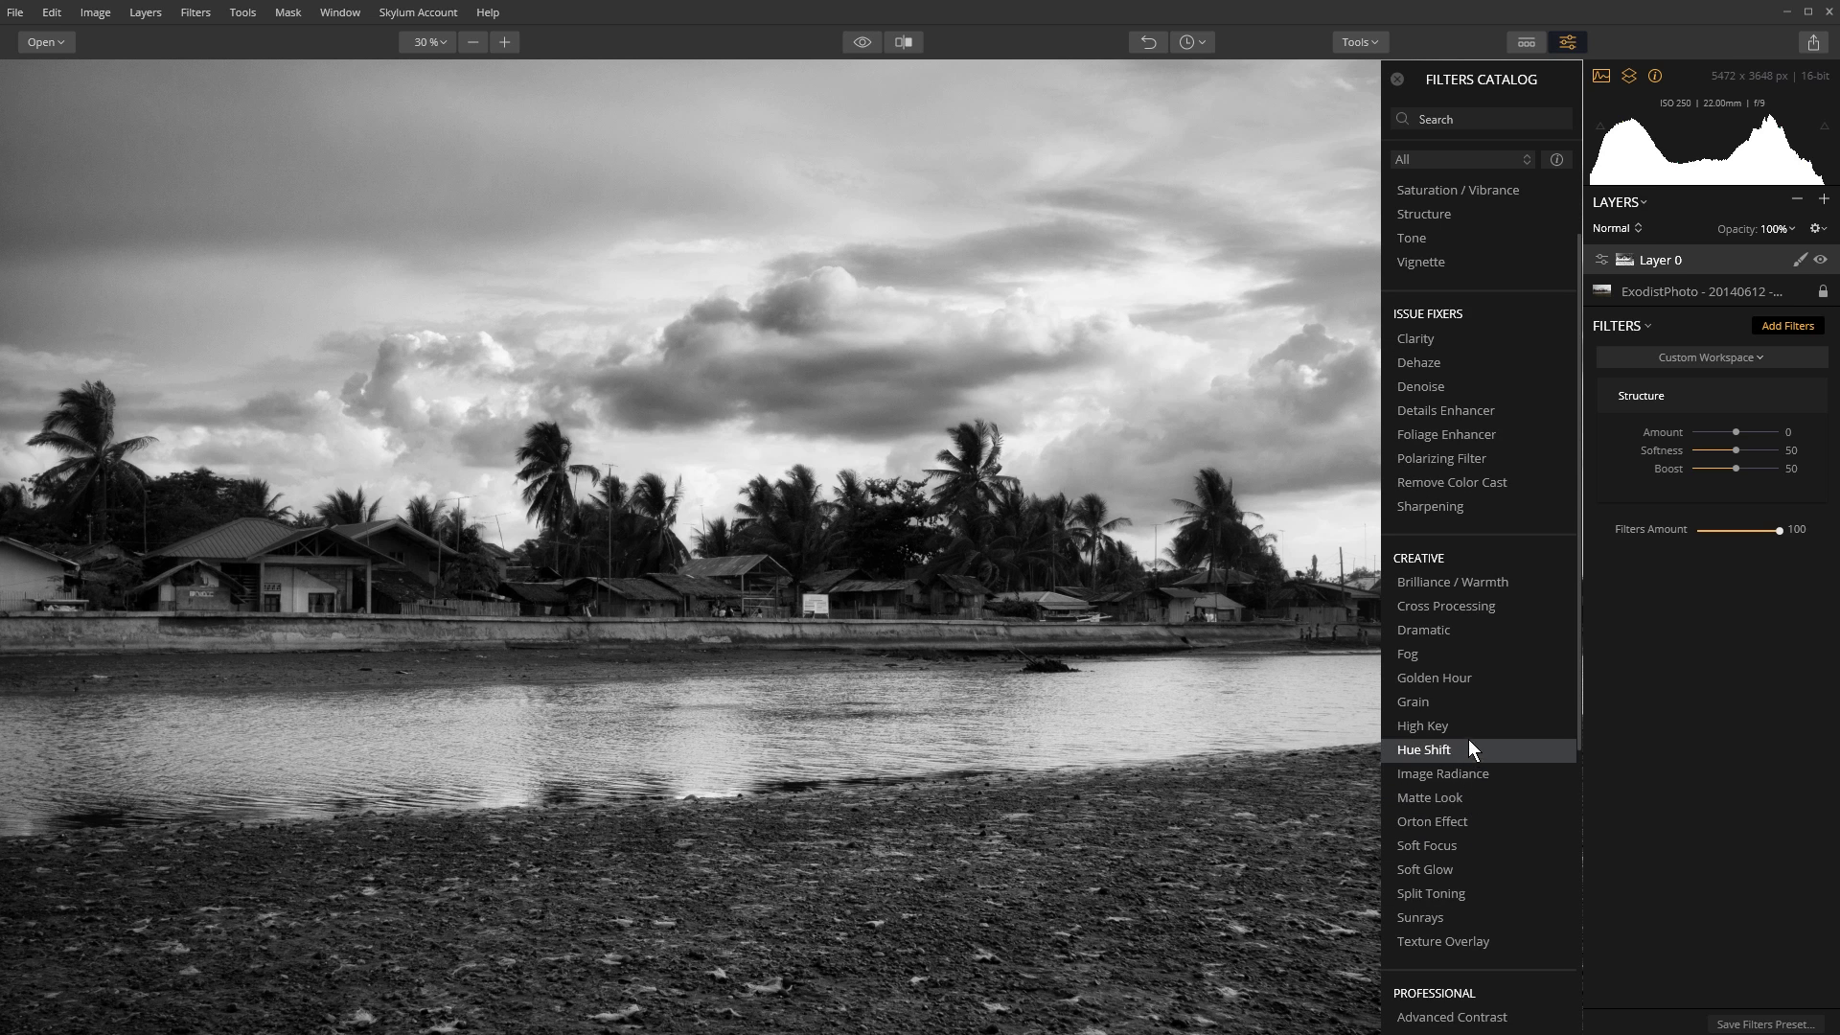
scroll(1470, 802, down, 3)
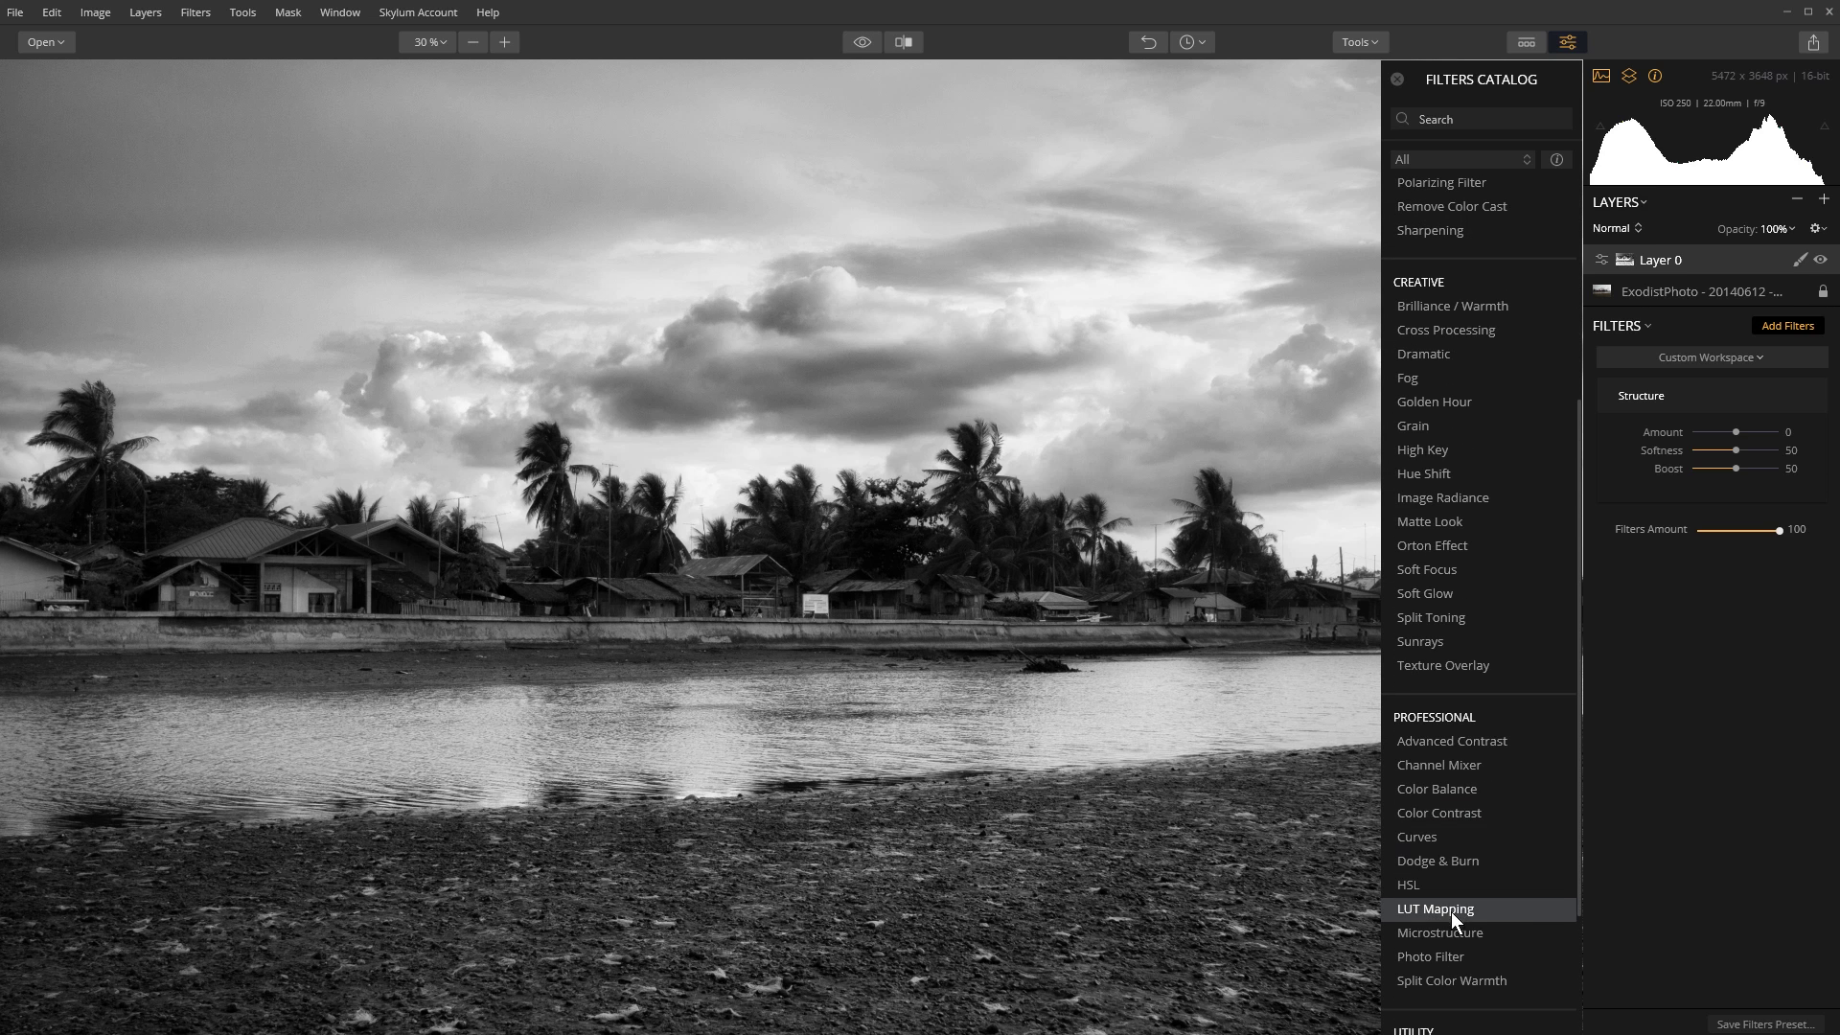
click(1447, 929)
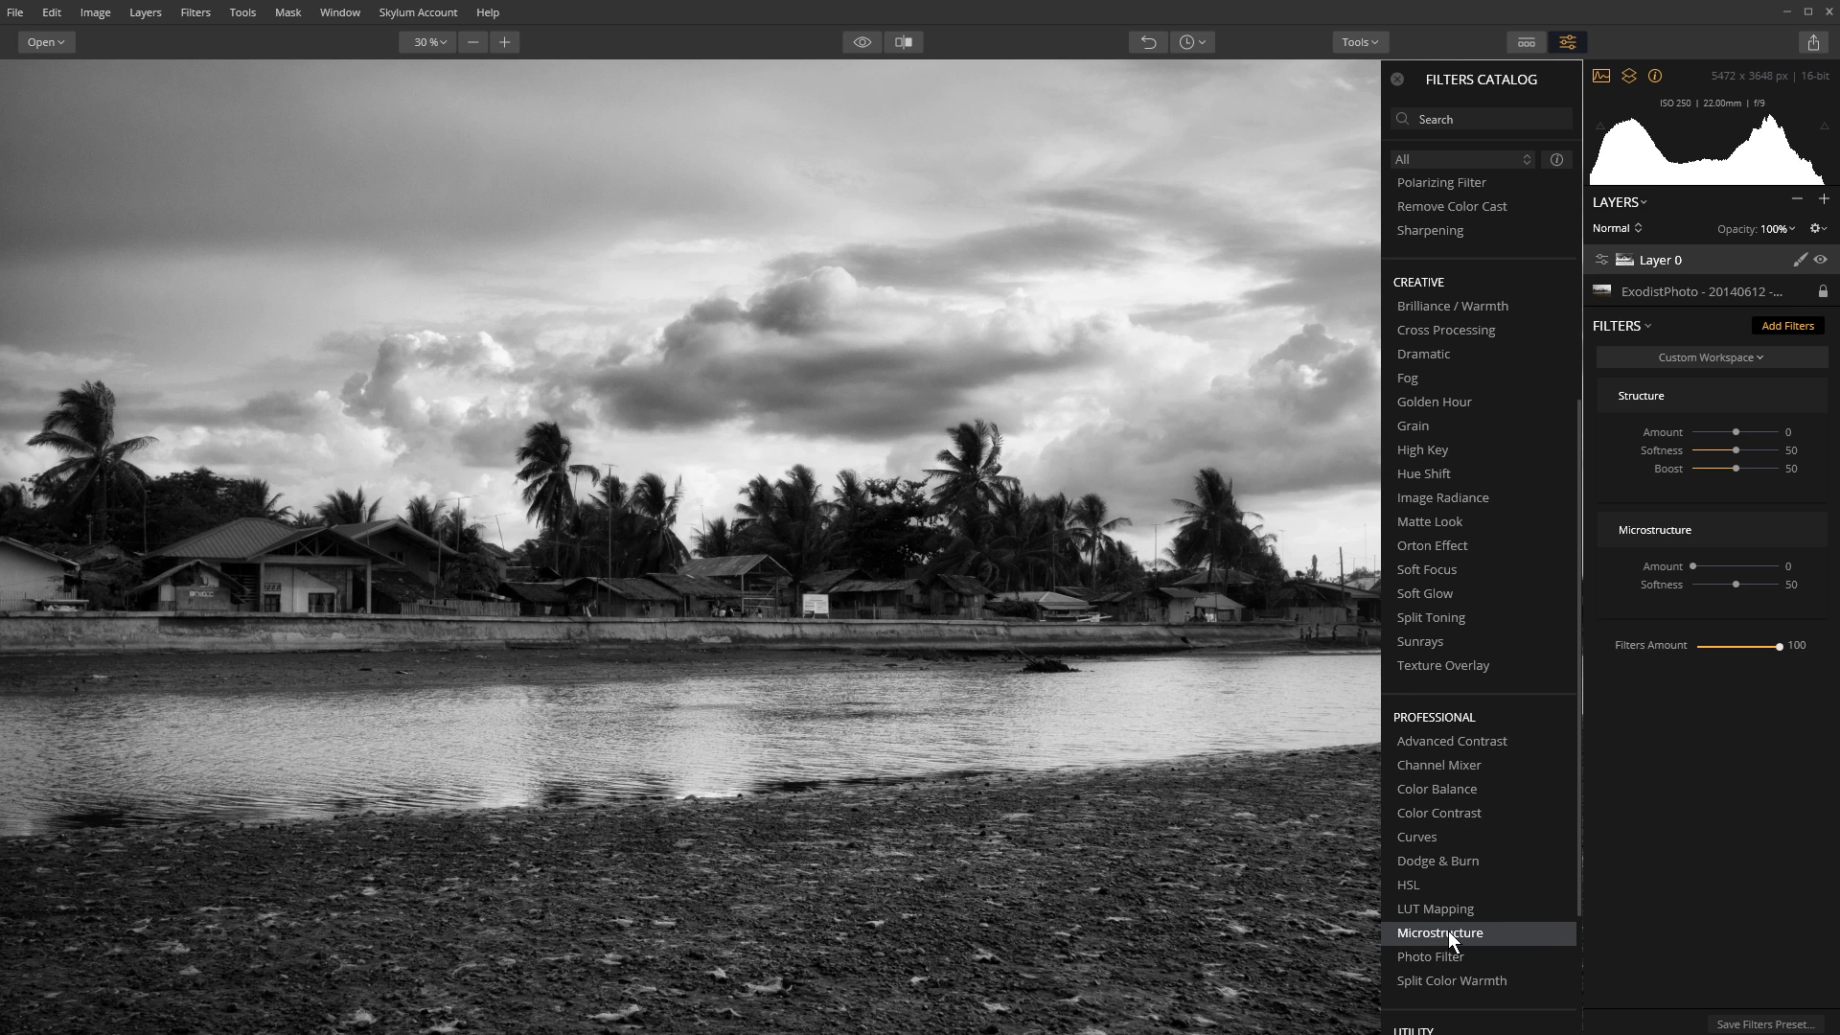
click(1811, 327)
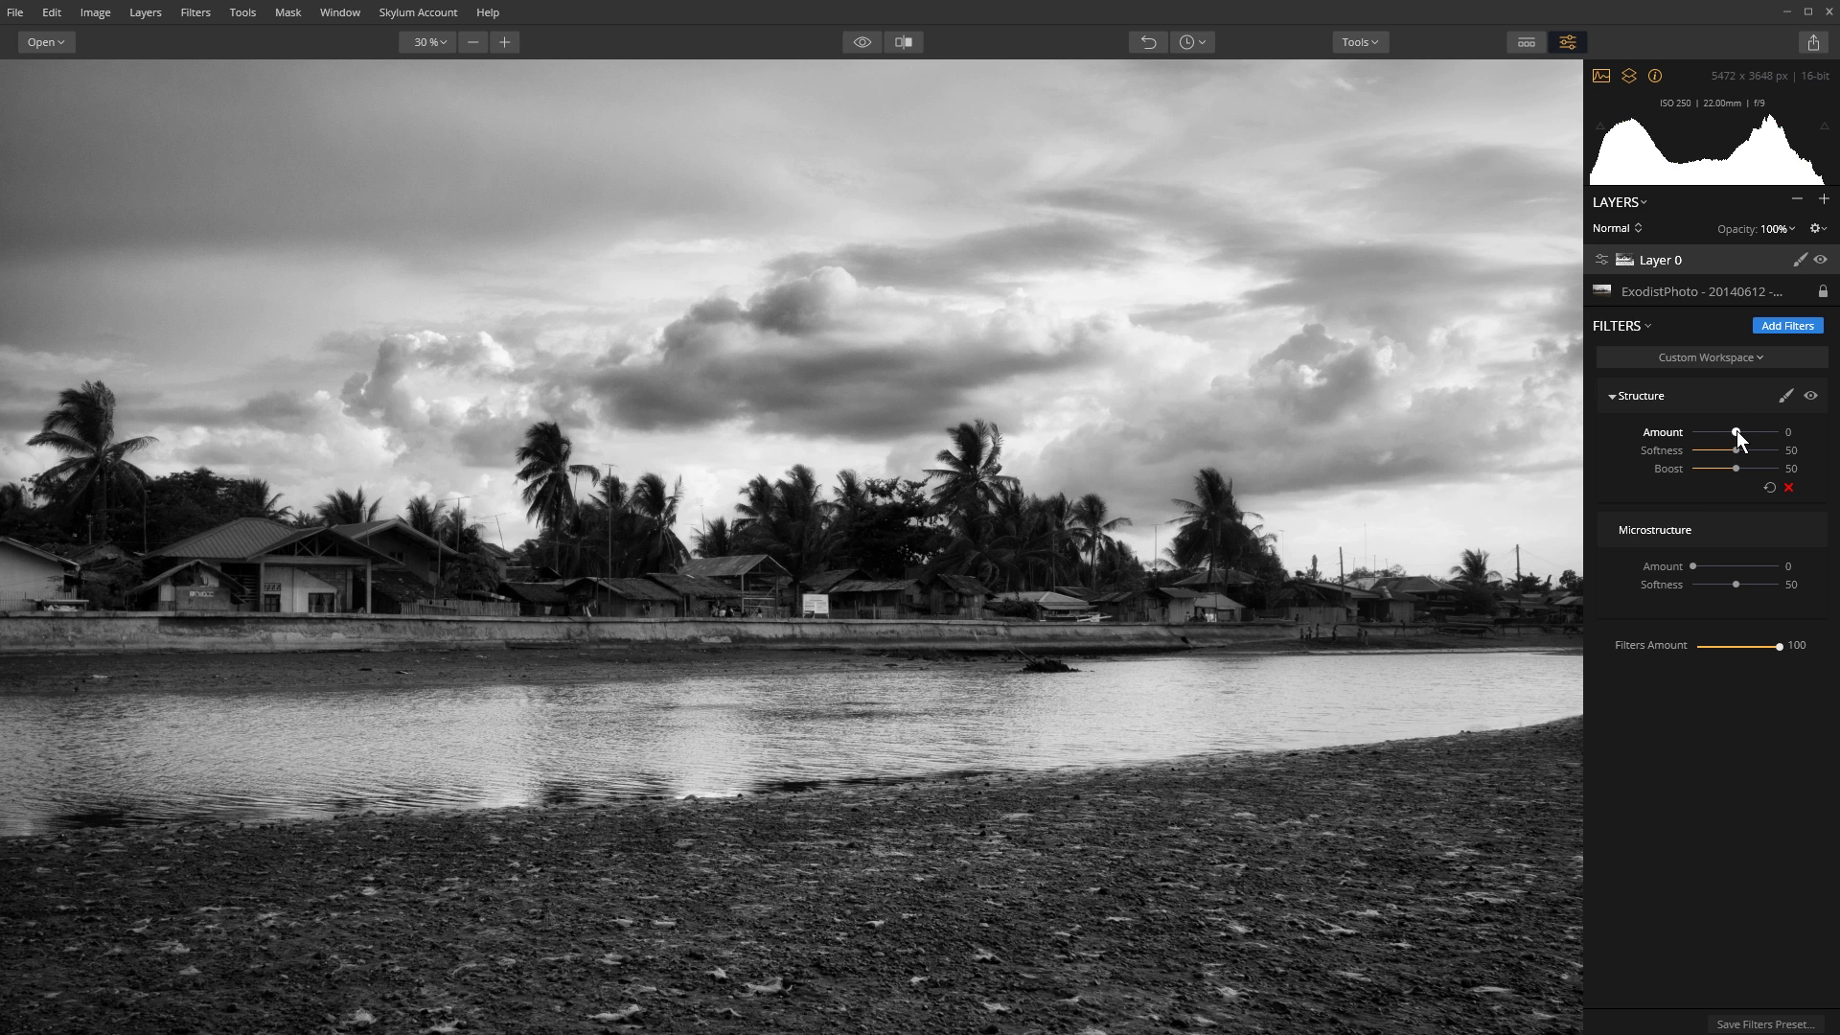
Raise the Structure Amount and set Structure Boost to 70, then toggle it to compare.
drag(1736, 431, 1750, 434)
drag(1752, 467, 1754, 467)
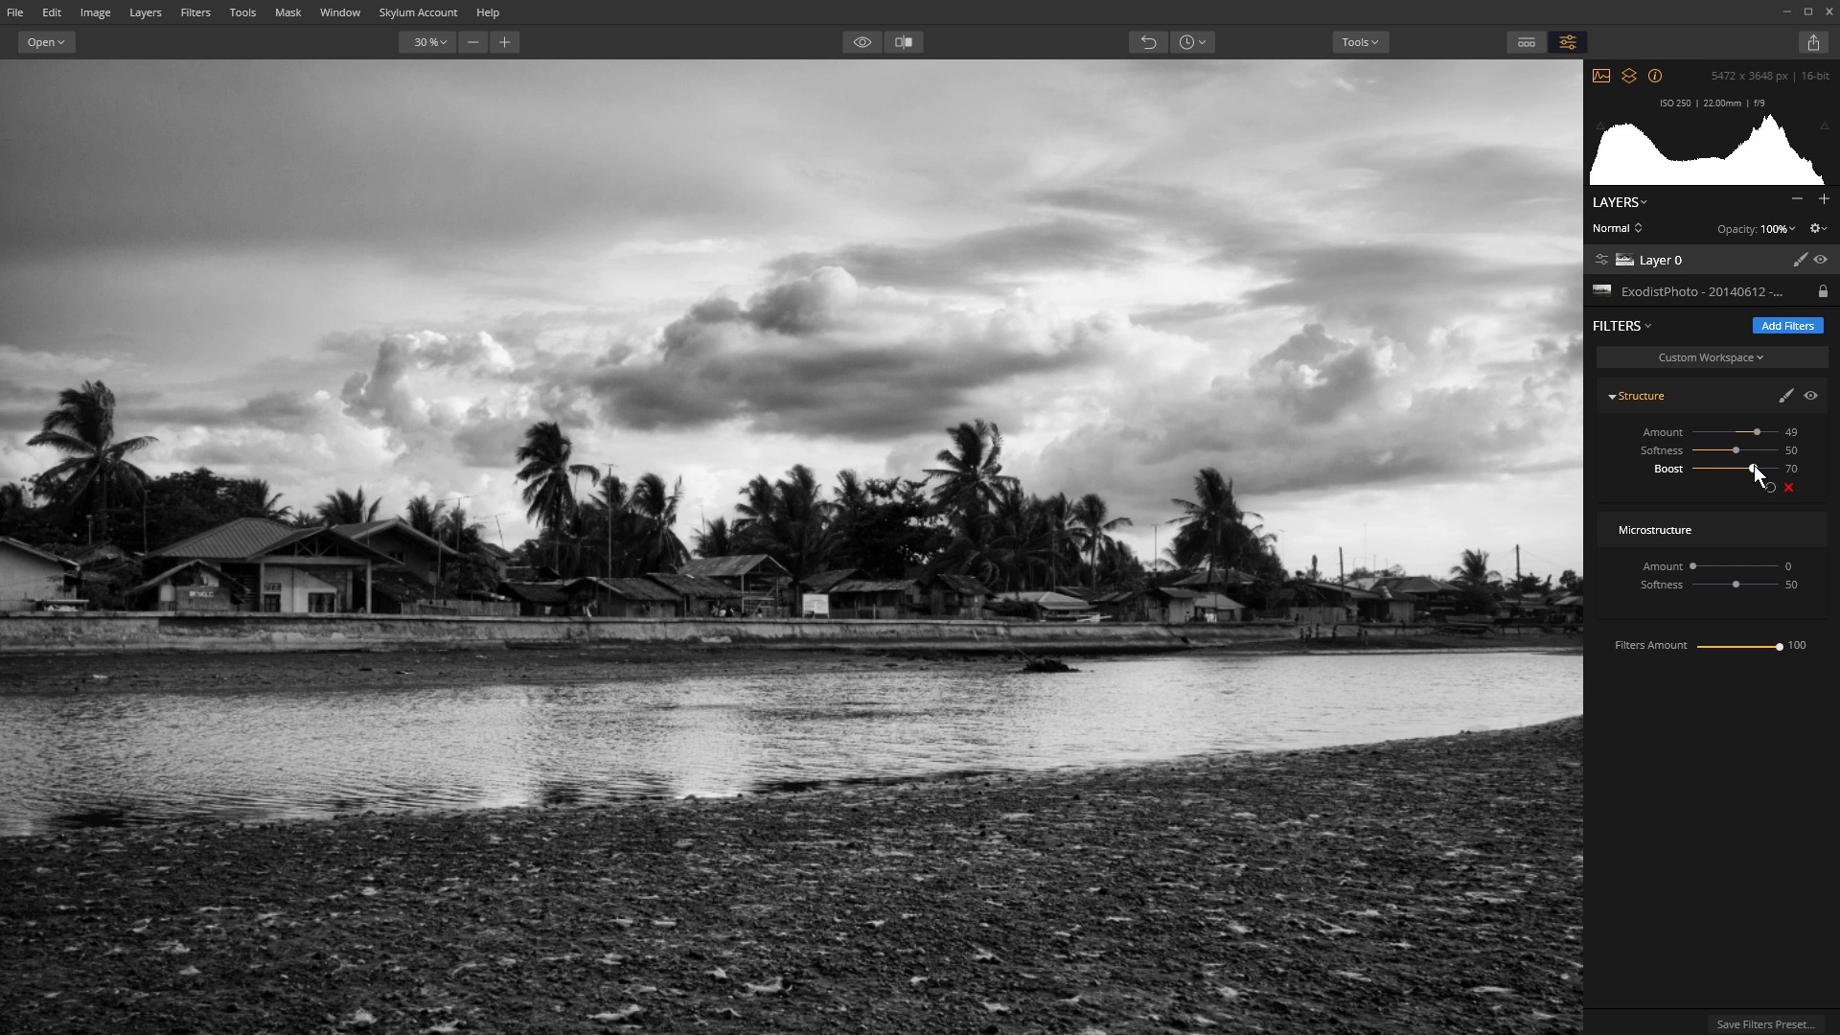
click(1811, 397)
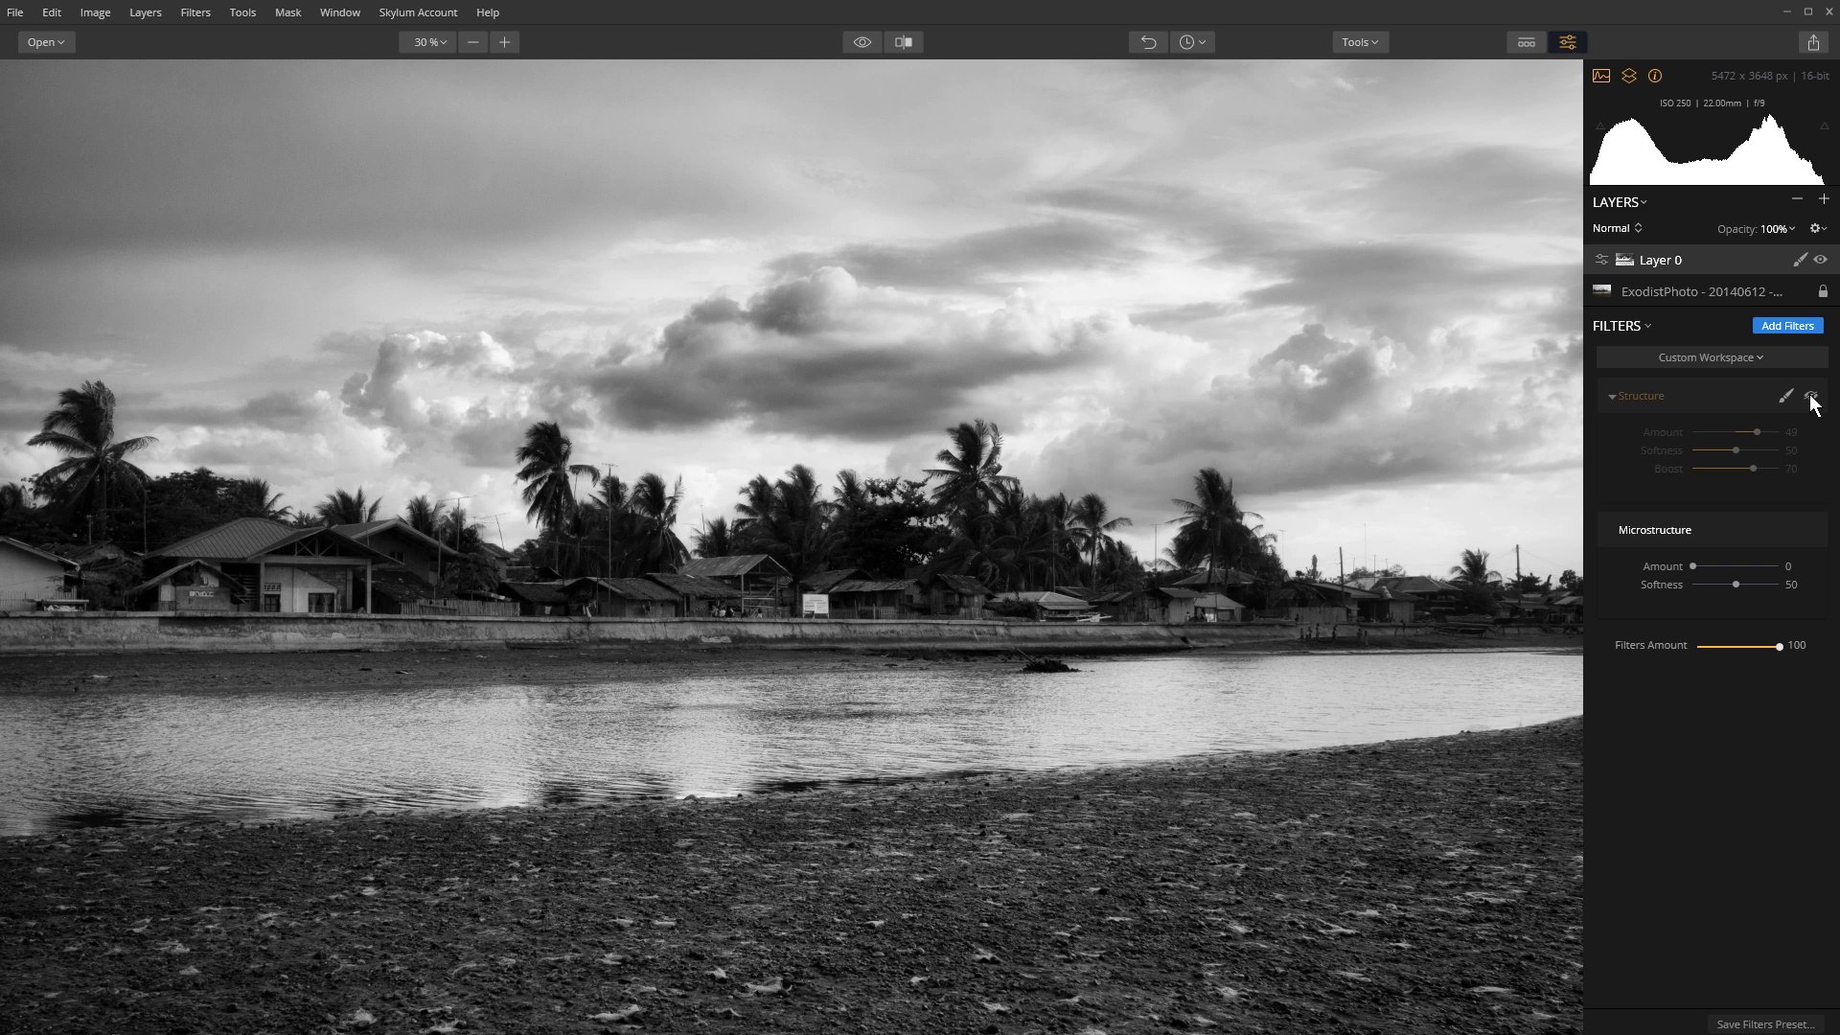
click(1811, 397)
click(1811, 397)
click(1811, 397)
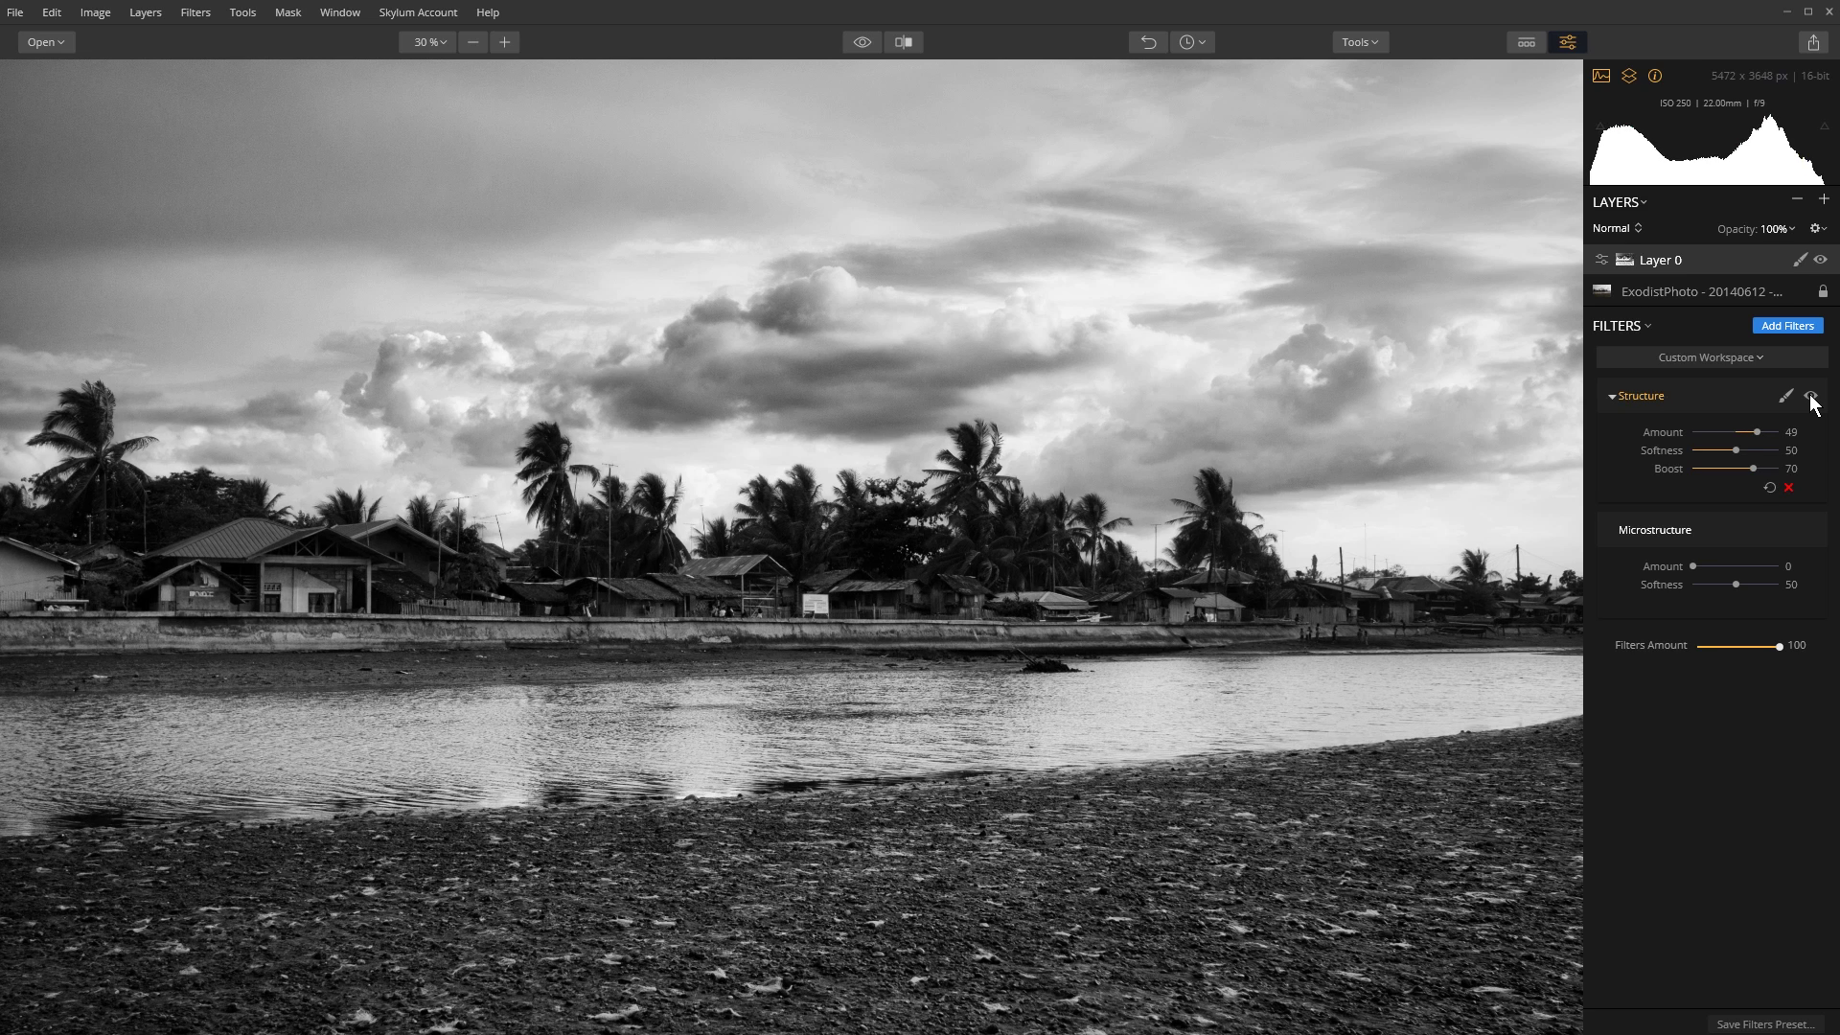
Keep comparing with Structure switched off and on, ending with the effect enabled.
click(1811, 396)
click(1811, 397)
click(1811, 396)
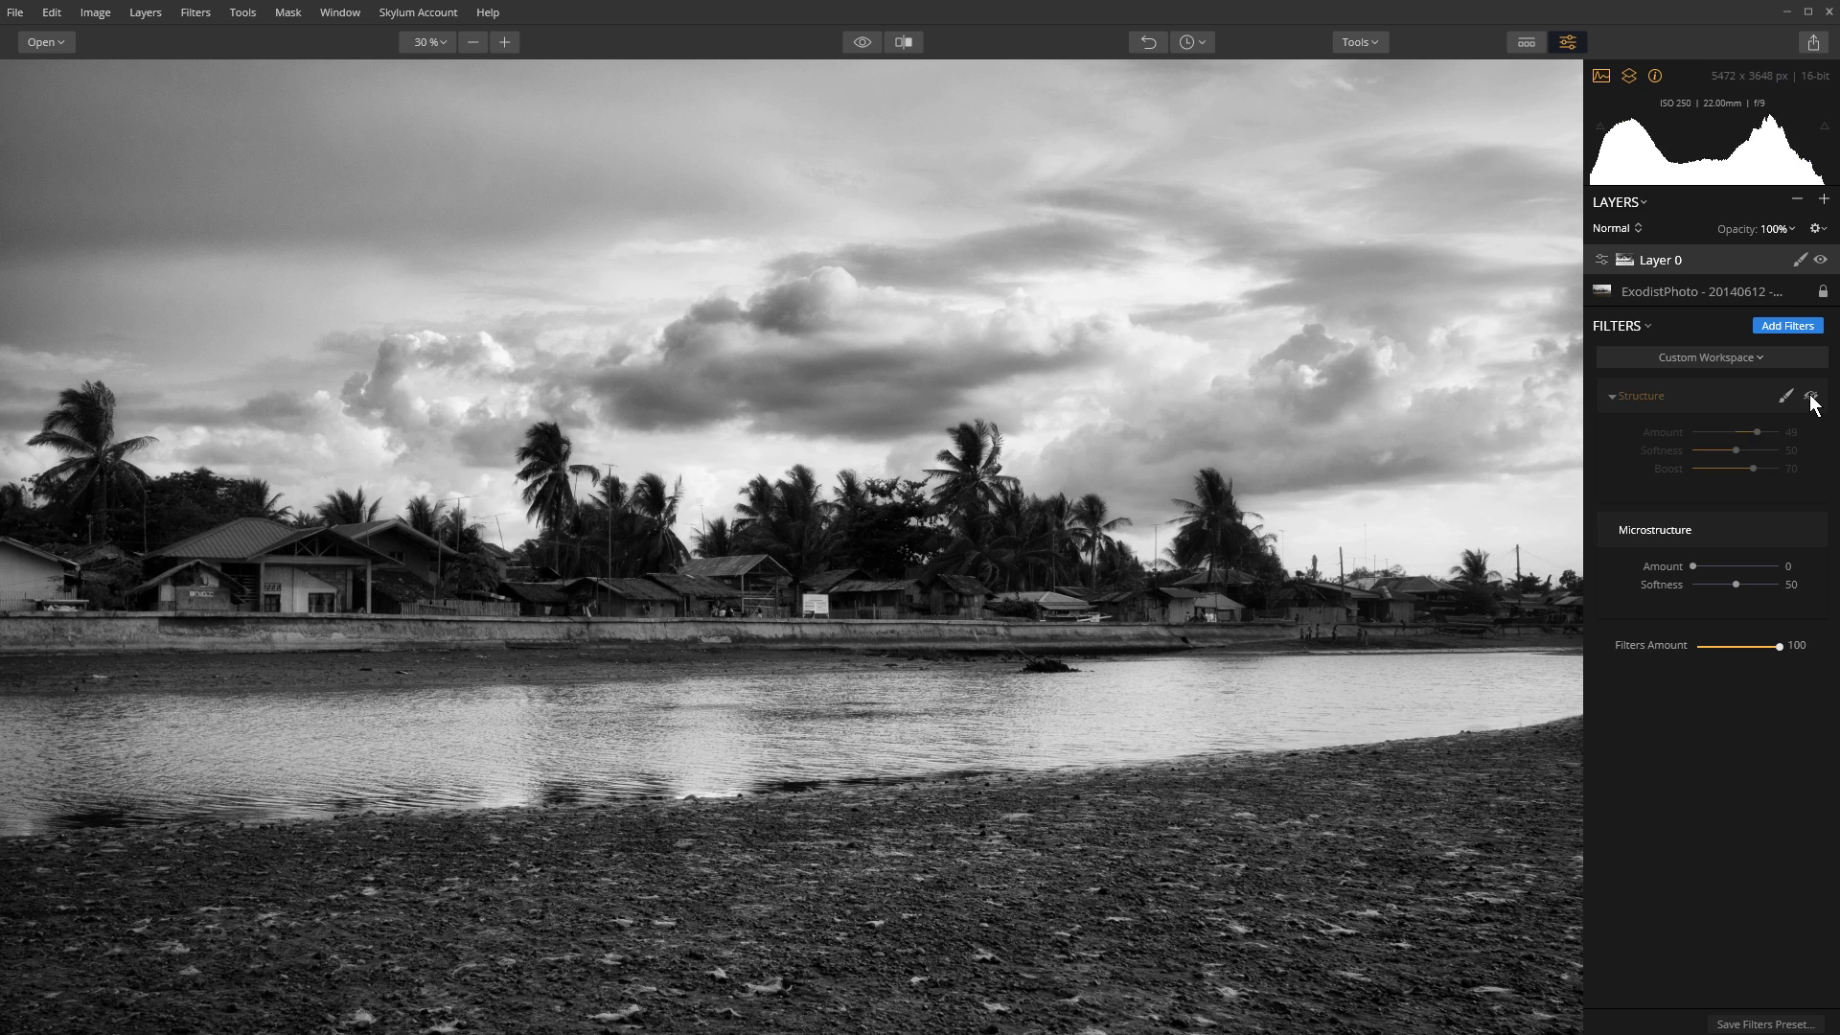
click(1811, 397)
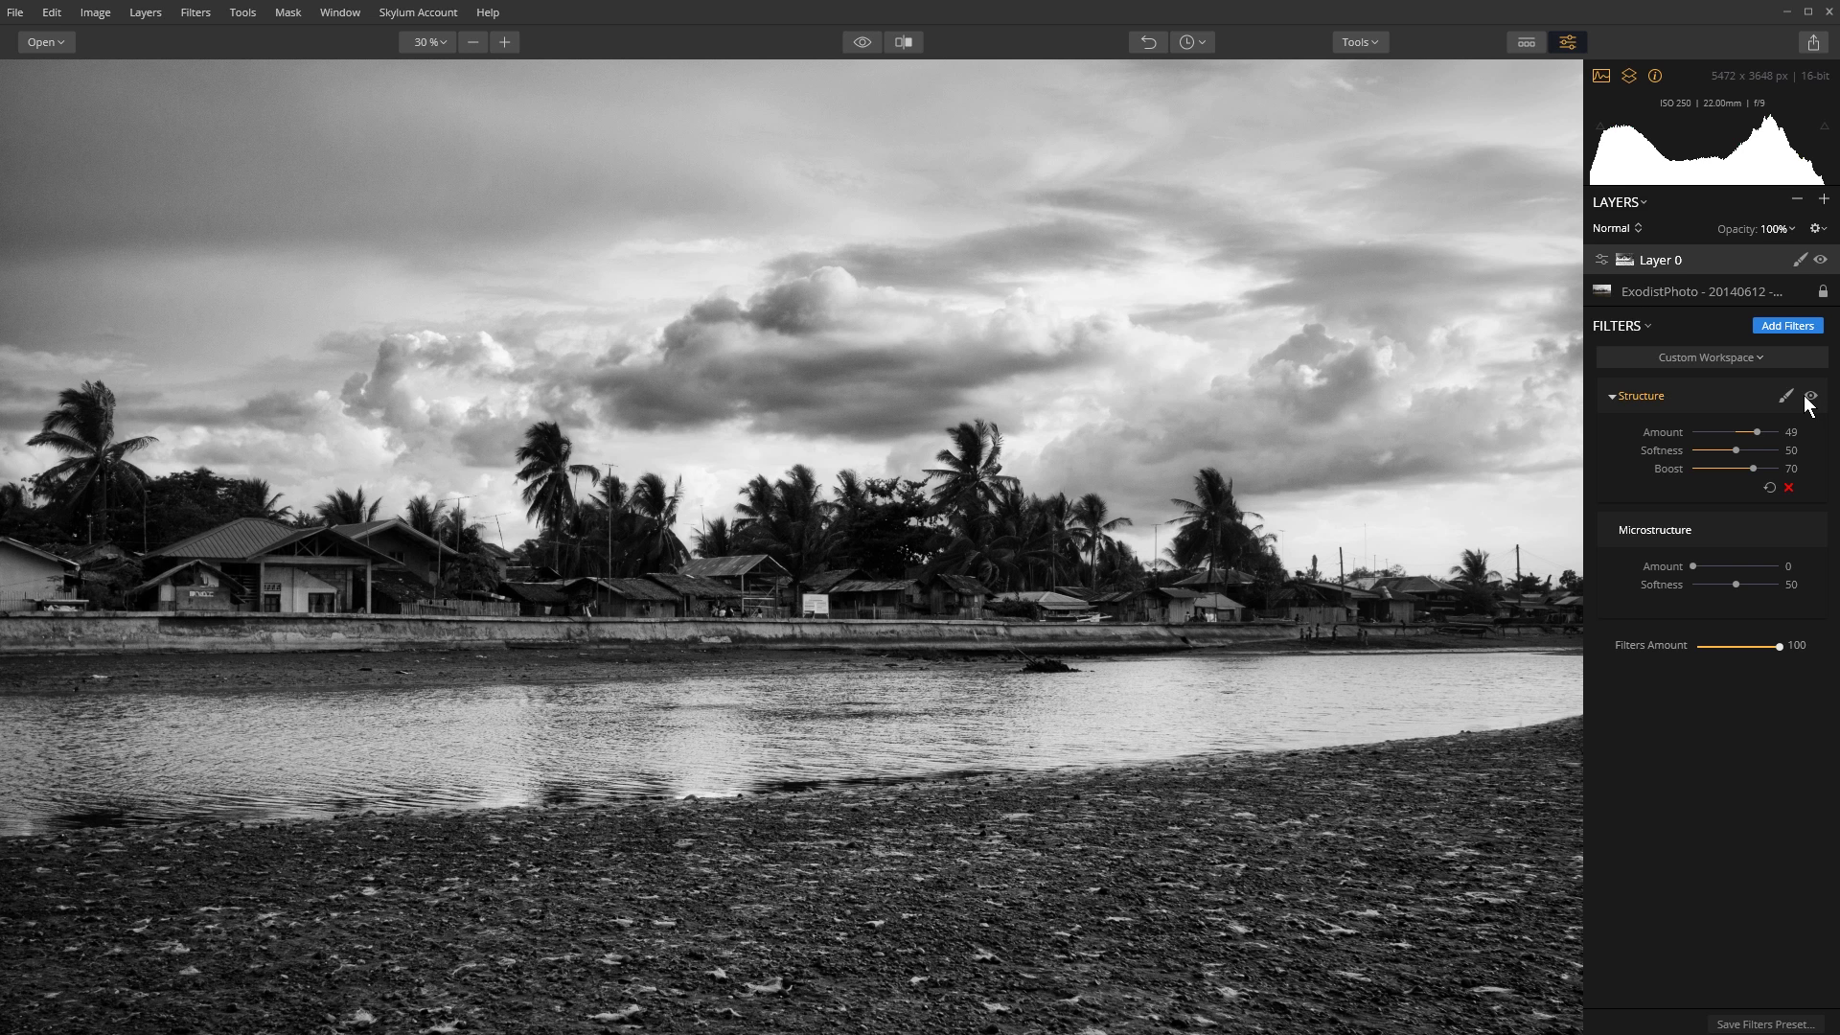
click(1809, 397)
click(1809, 397)
drag(1692, 567, 1702, 566)
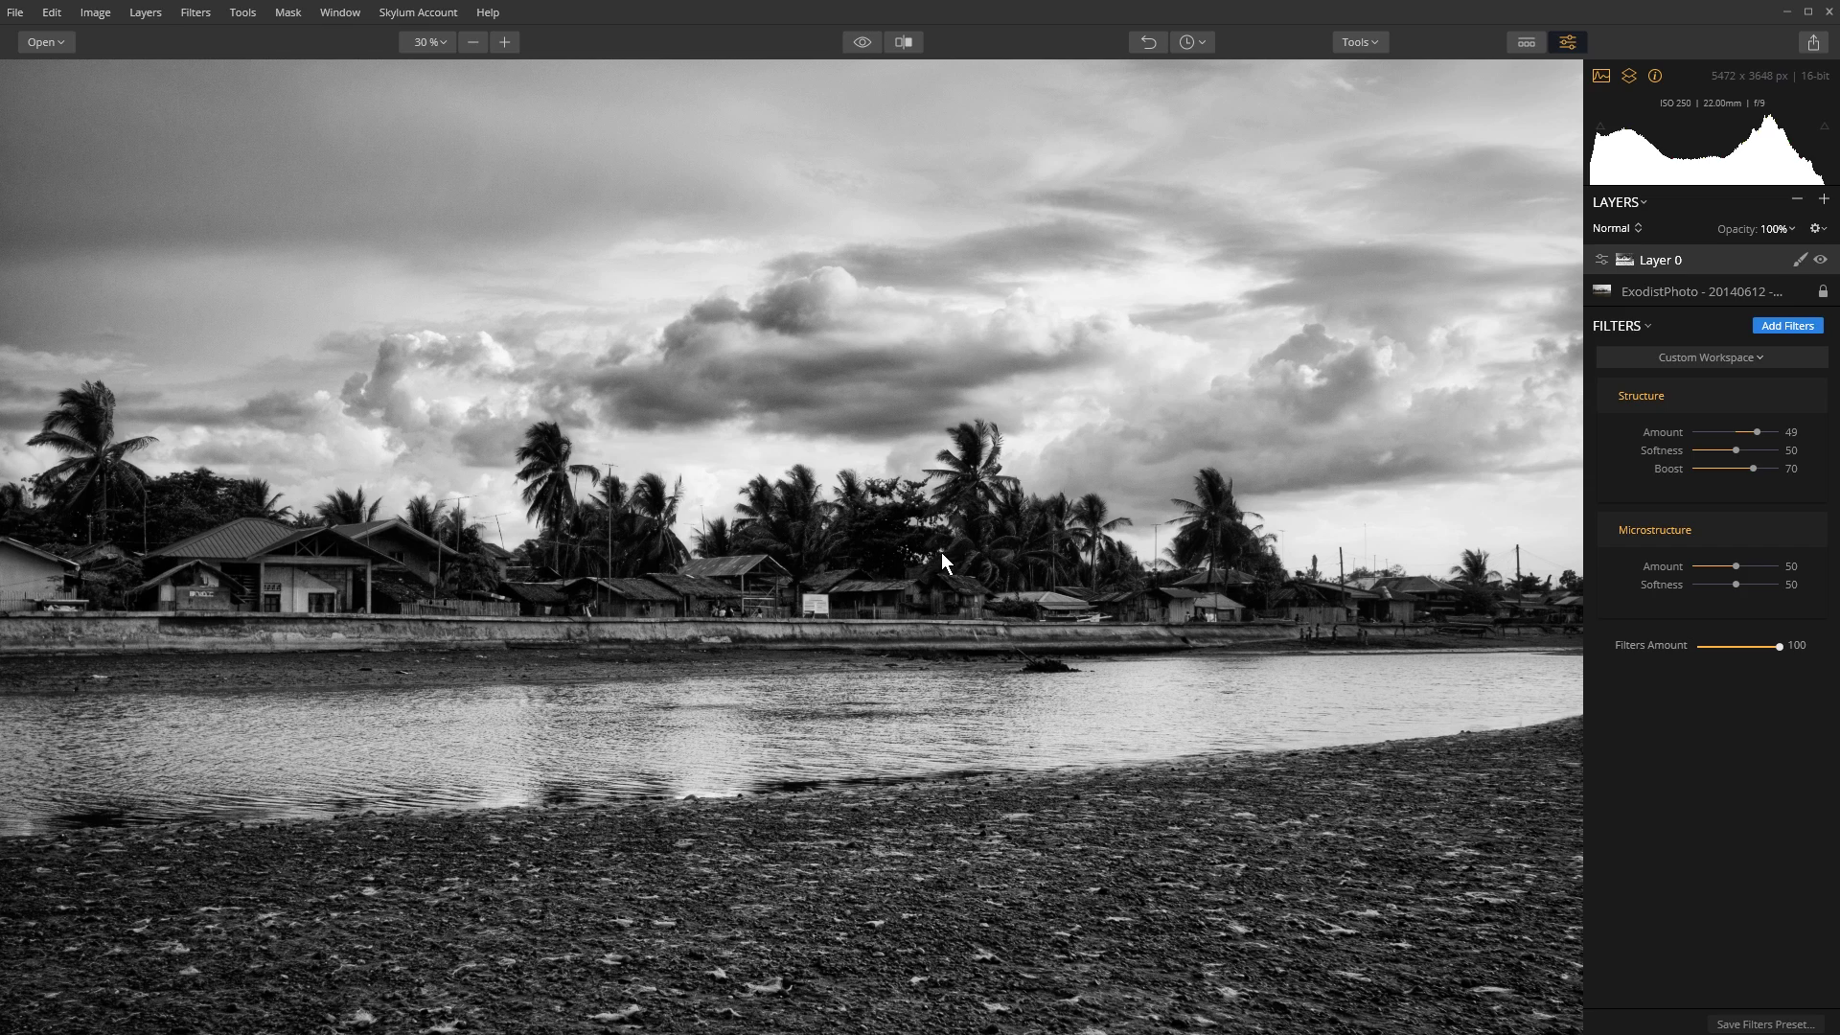
Zoom into the village, trees and beach to inspect the Microstructure detail, then zoom out.
scroll(940, 552, up, 5)
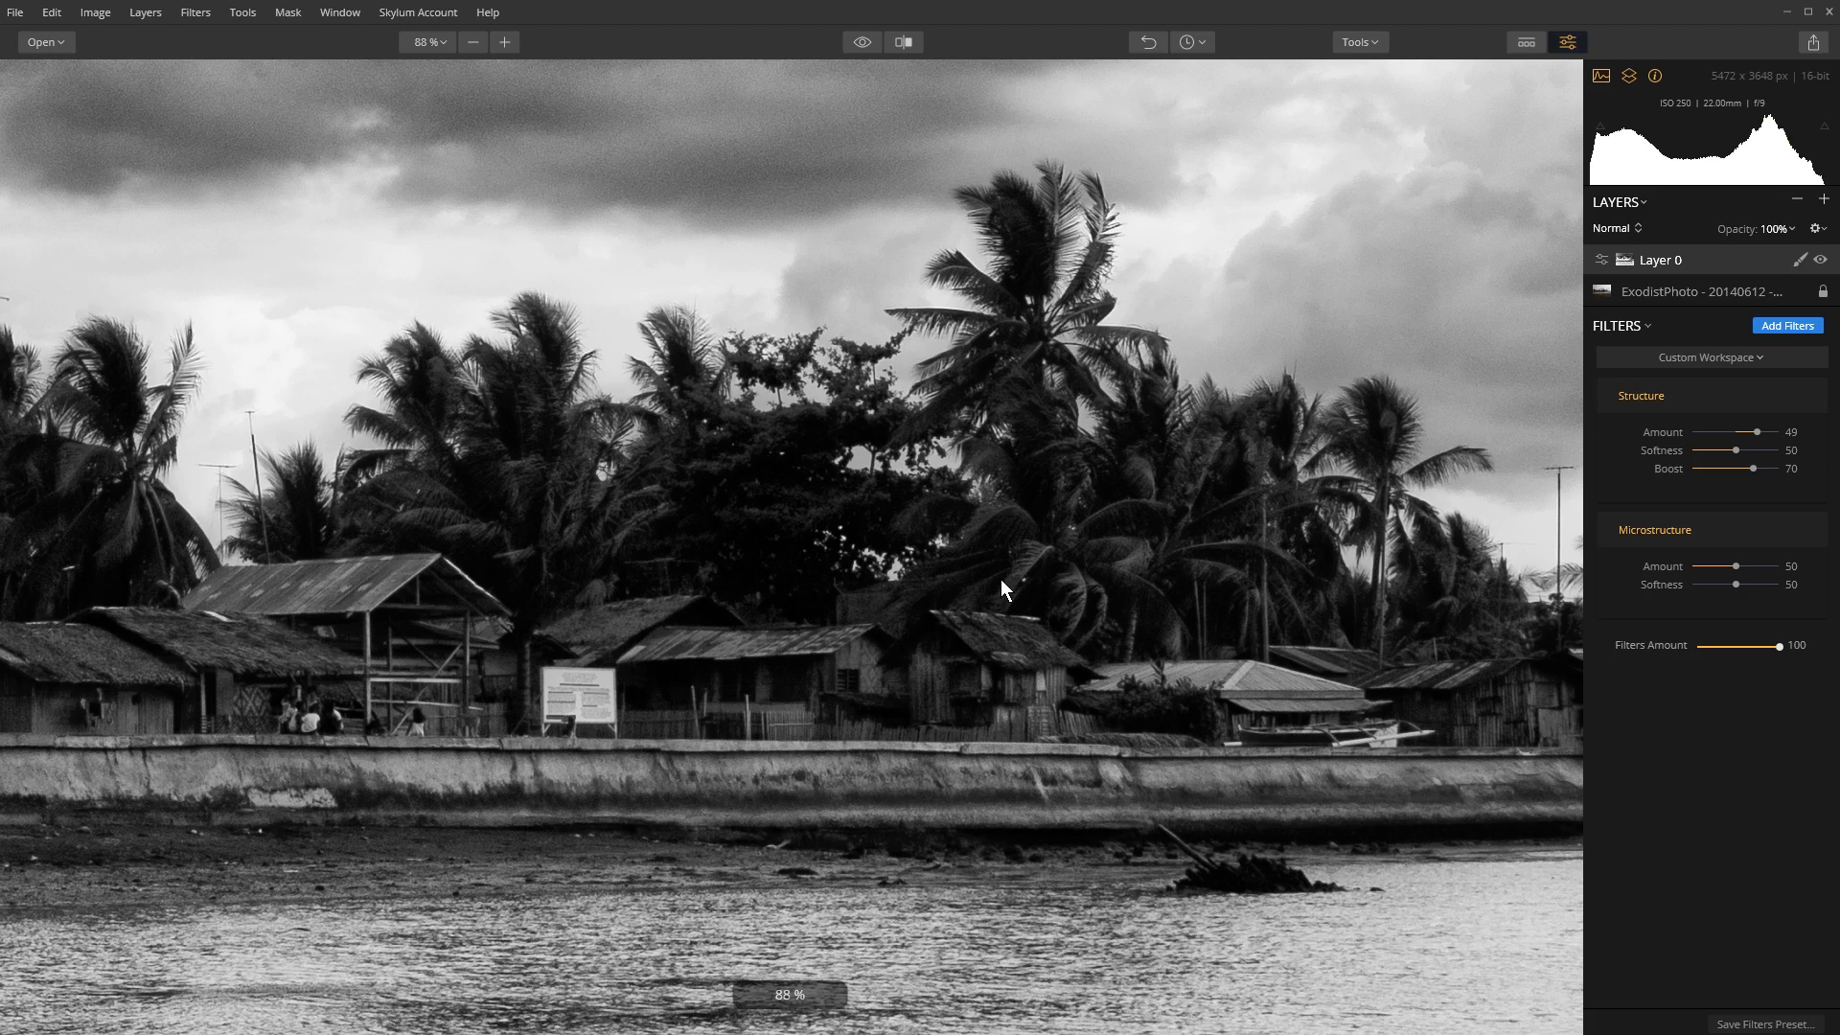
scroll(1000, 579, down, 1)
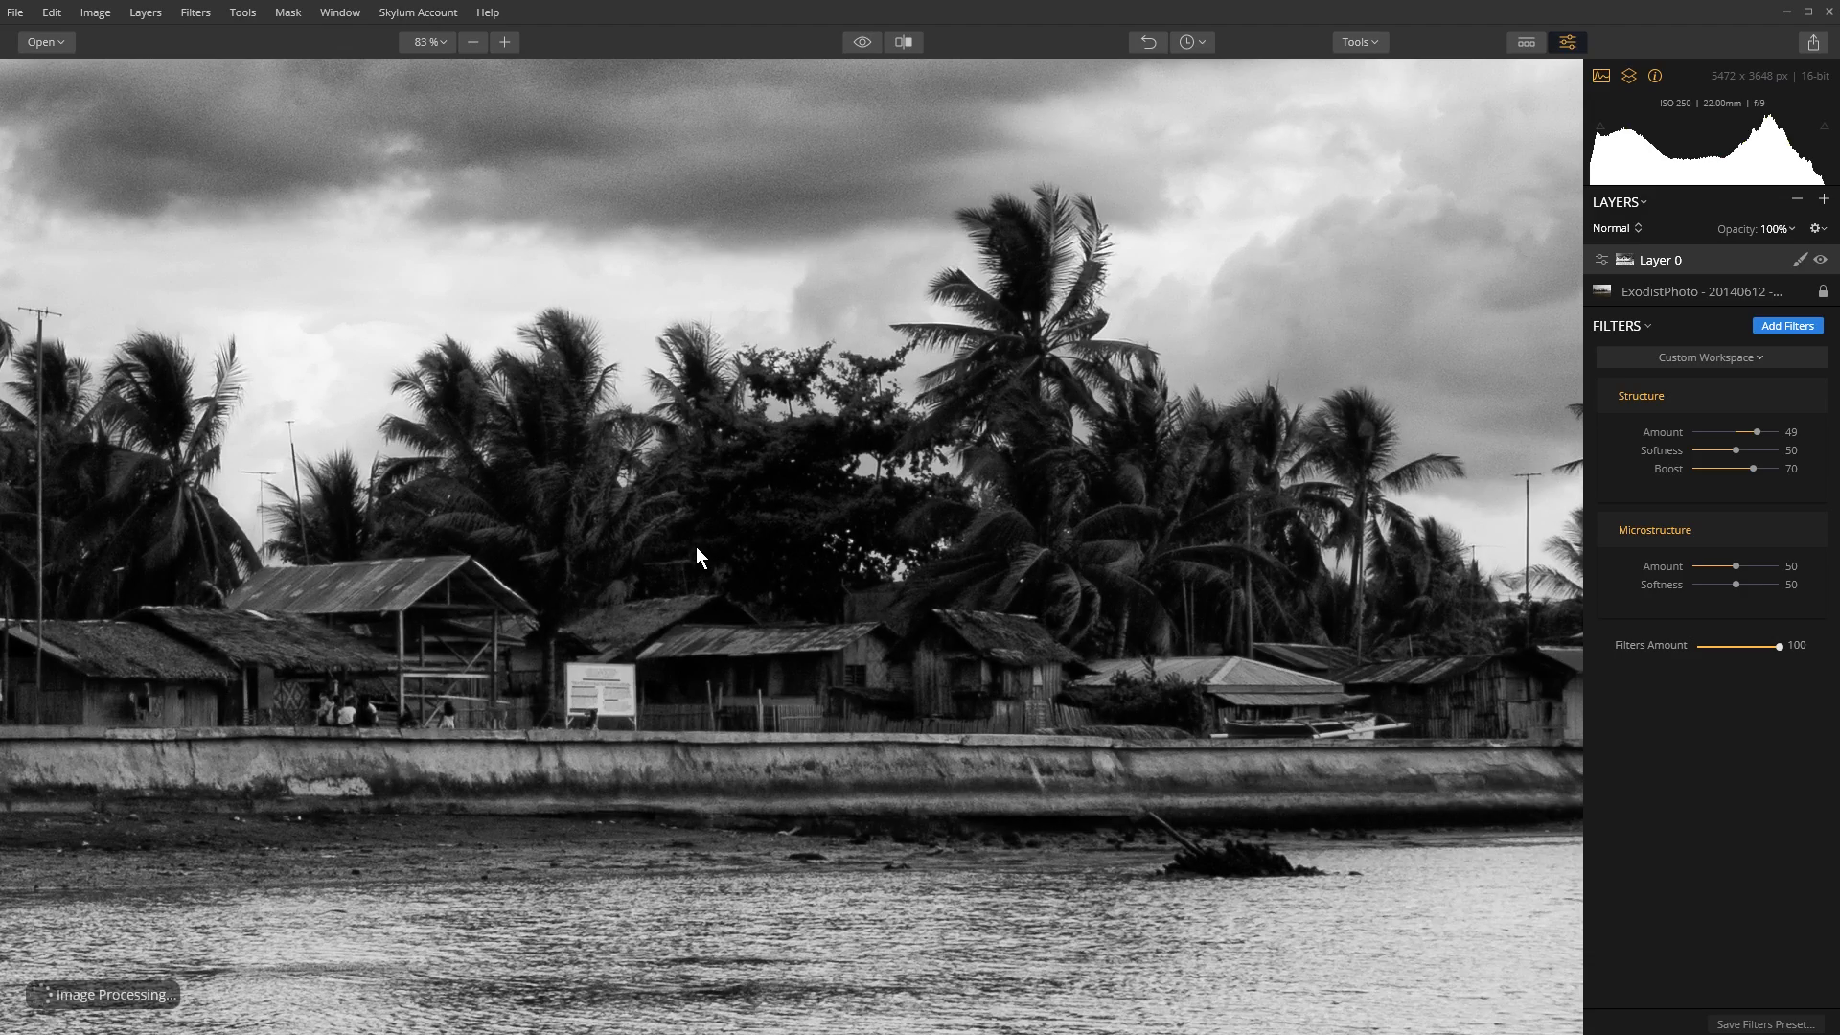
scroll(697, 549, down, 5)
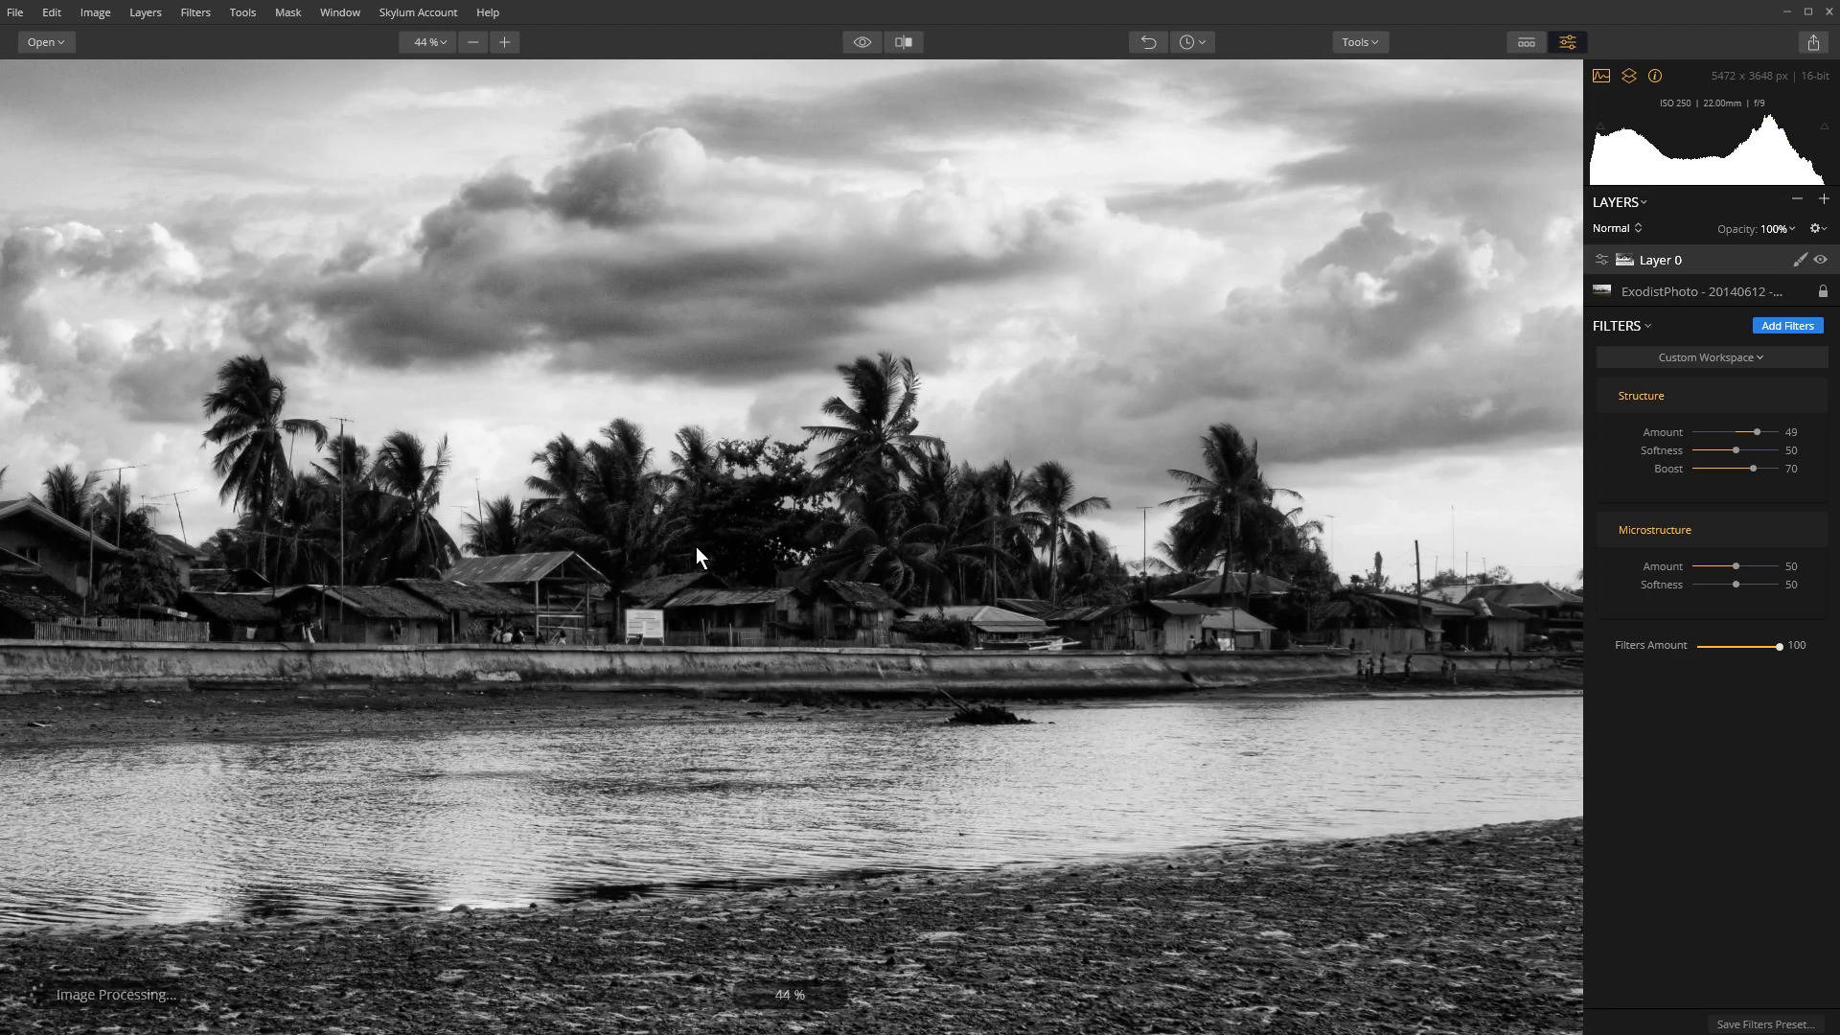
scroll(695, 548, down, 2)
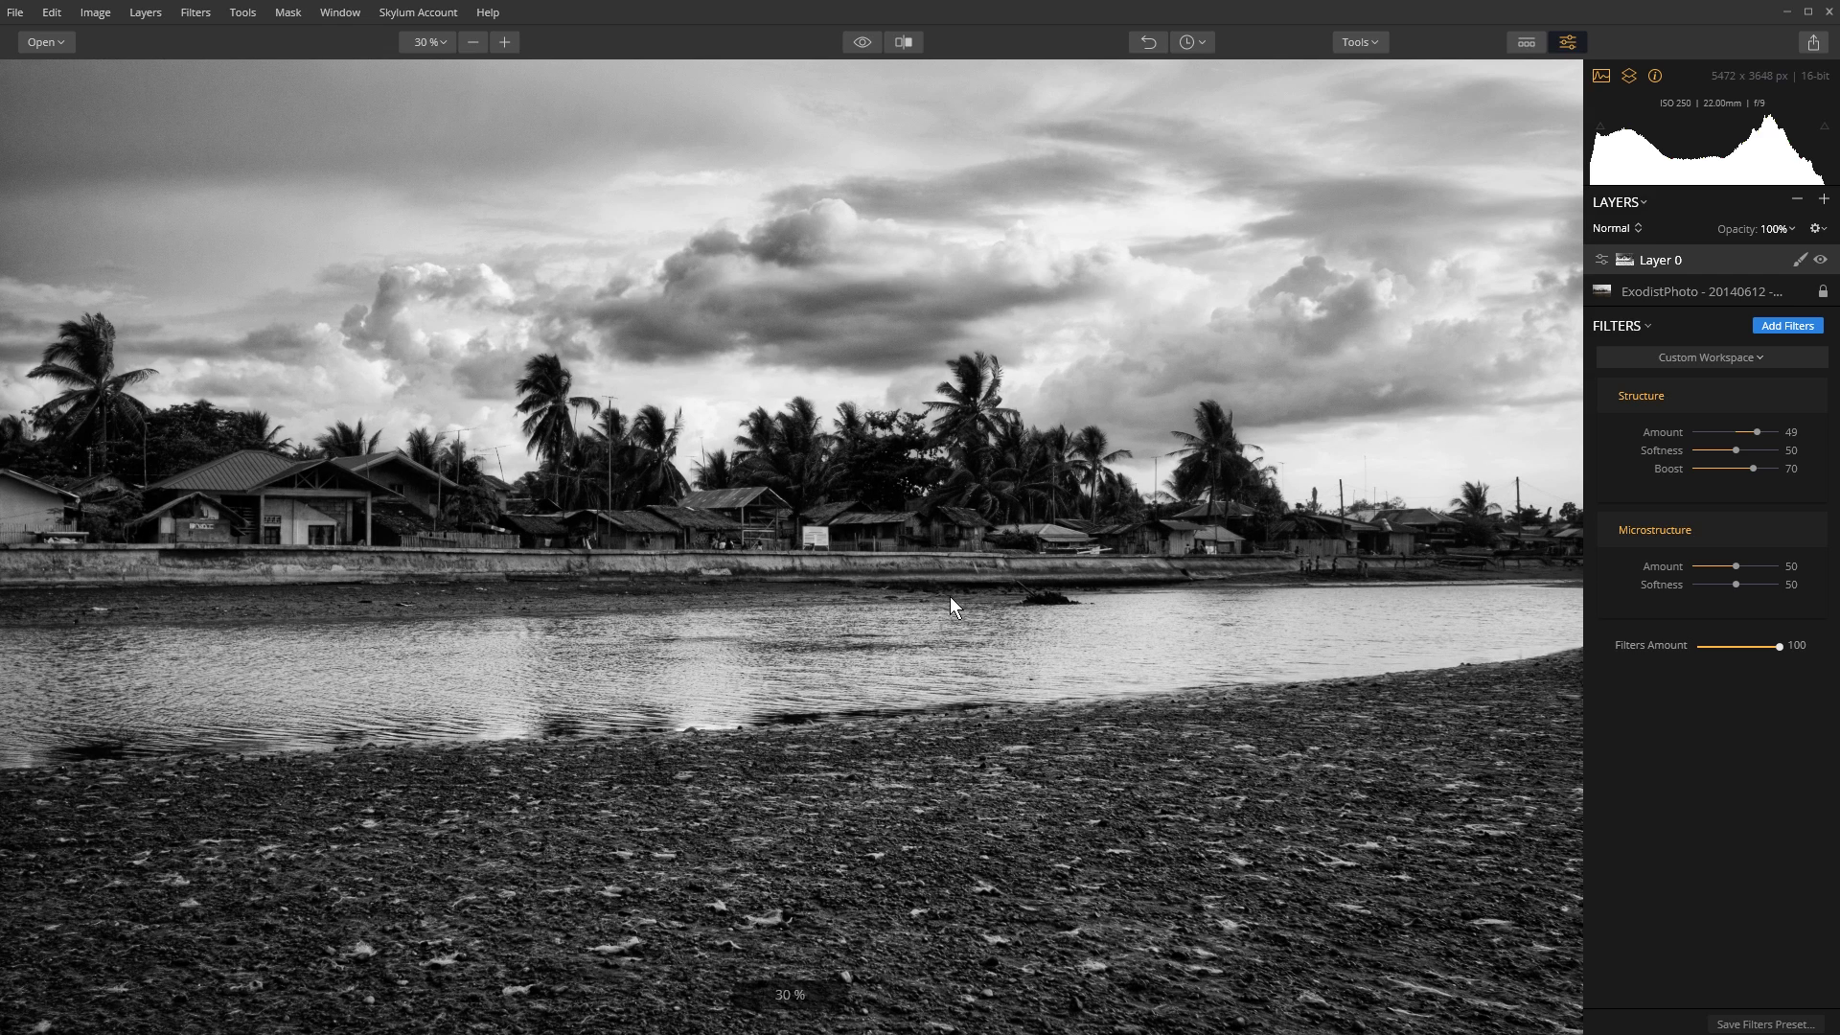
scroll(950, 596, down, 1)
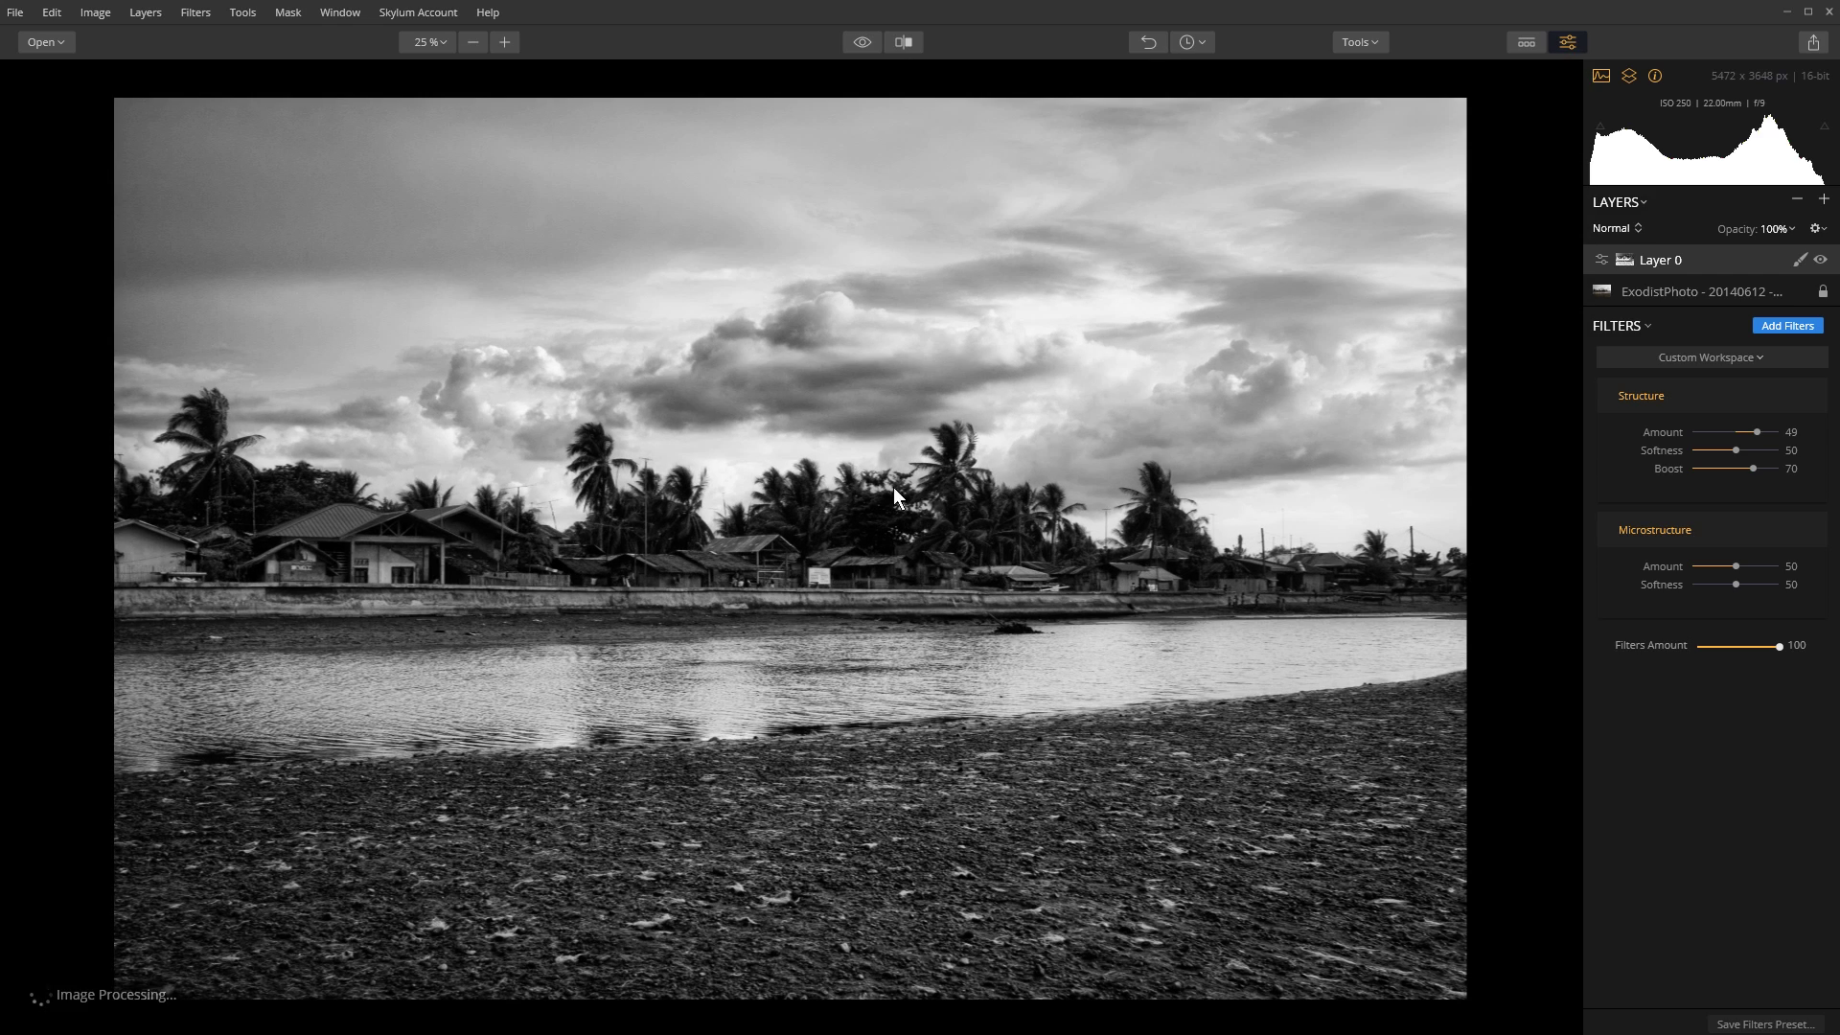
Start a crop with the aspect ratio locked to 16:9 and shrink the crop box.
click(1374, 40)
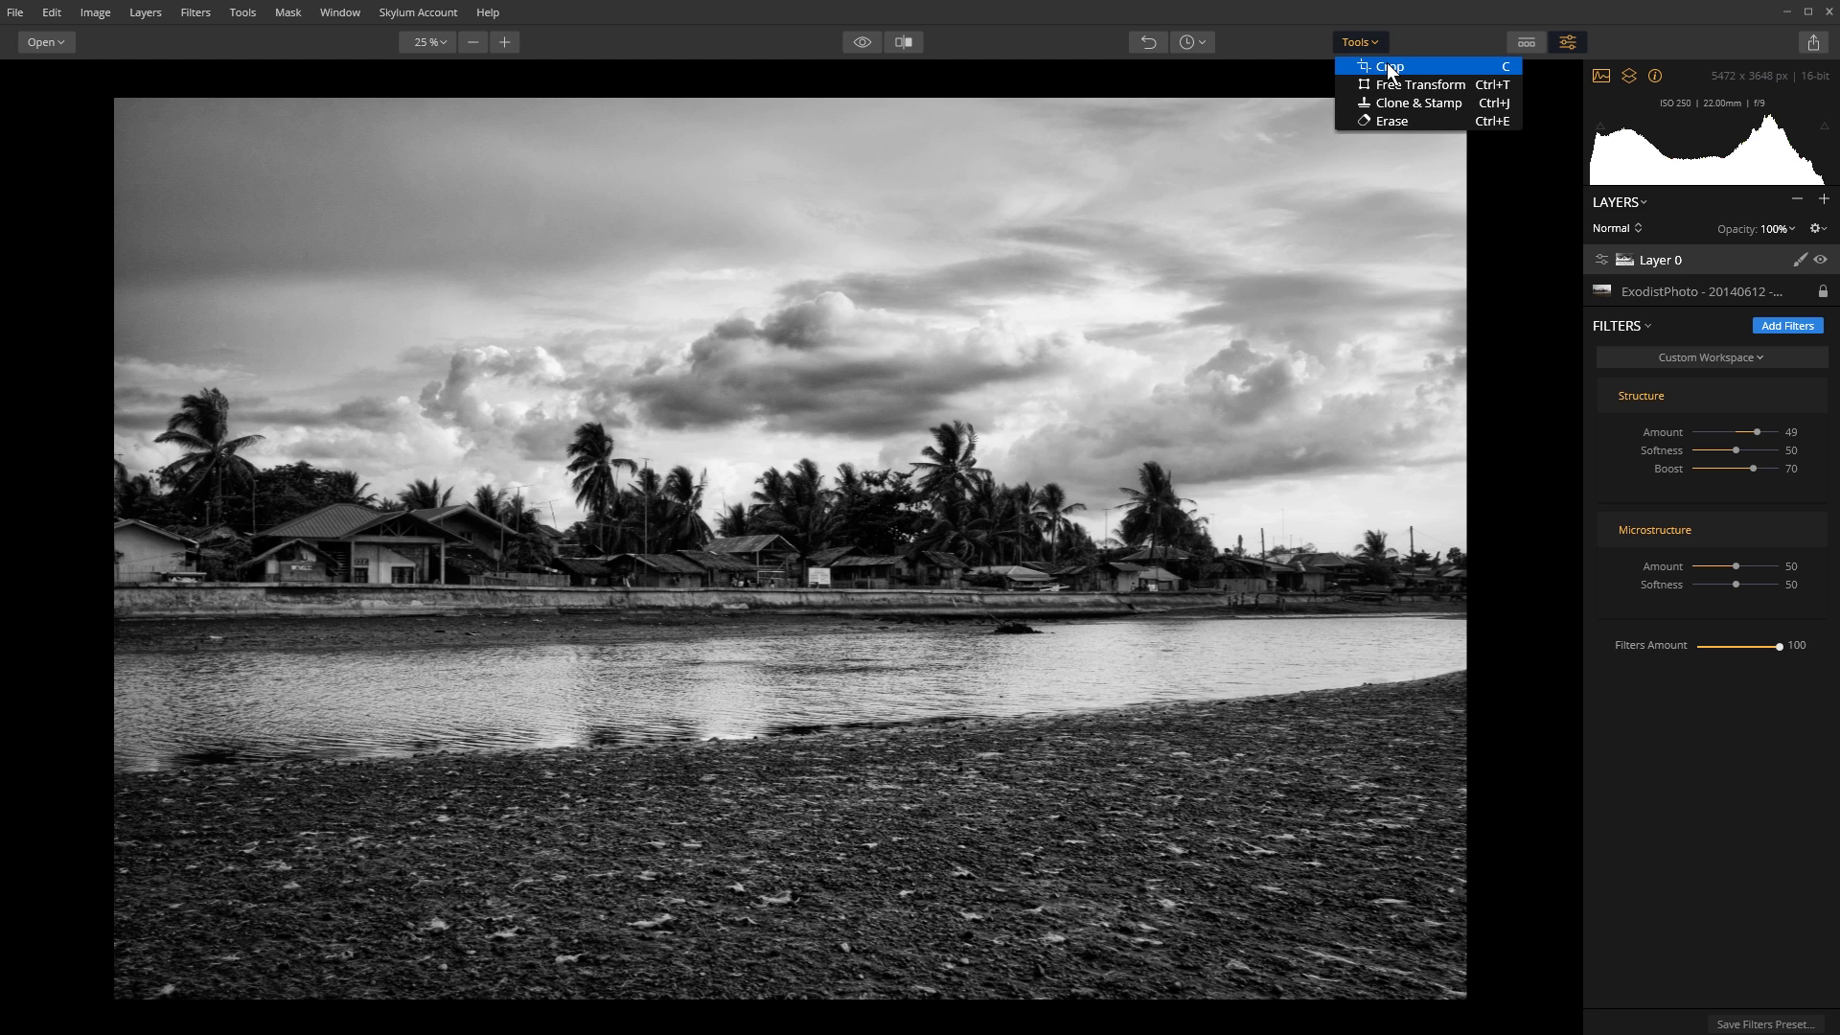
click(1388, 66)
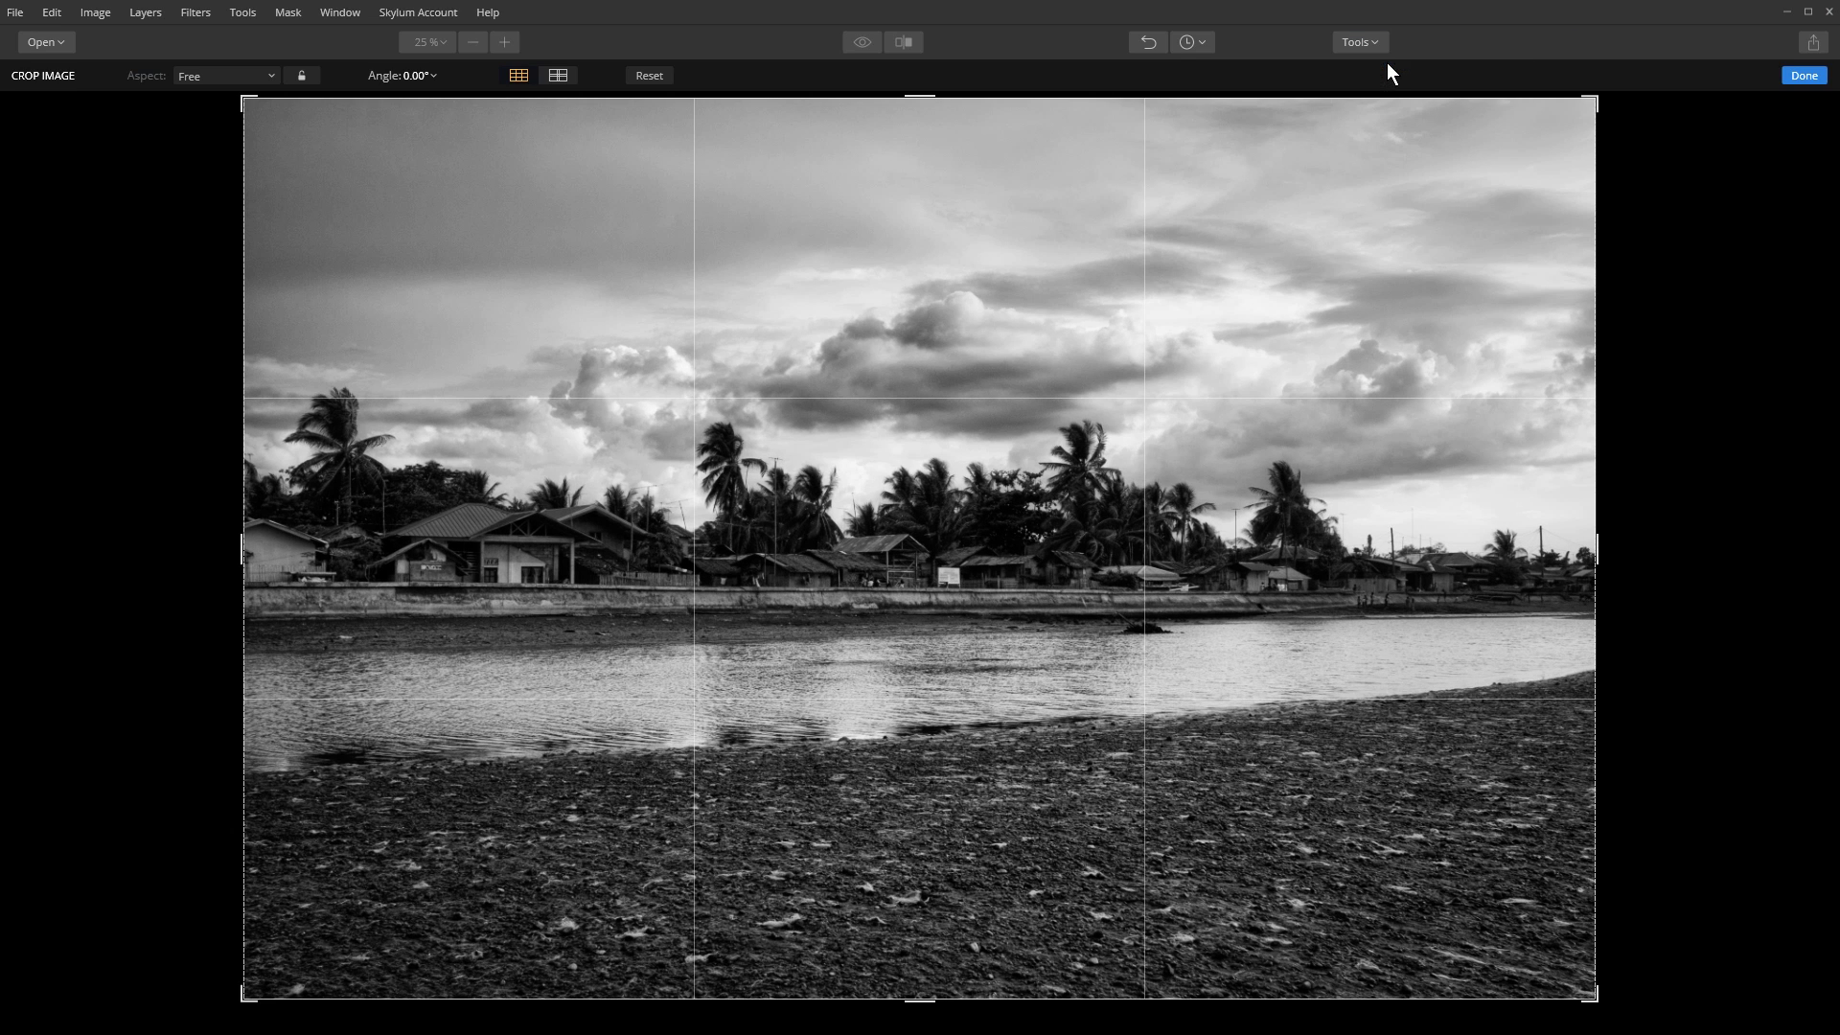
click(272, 77)
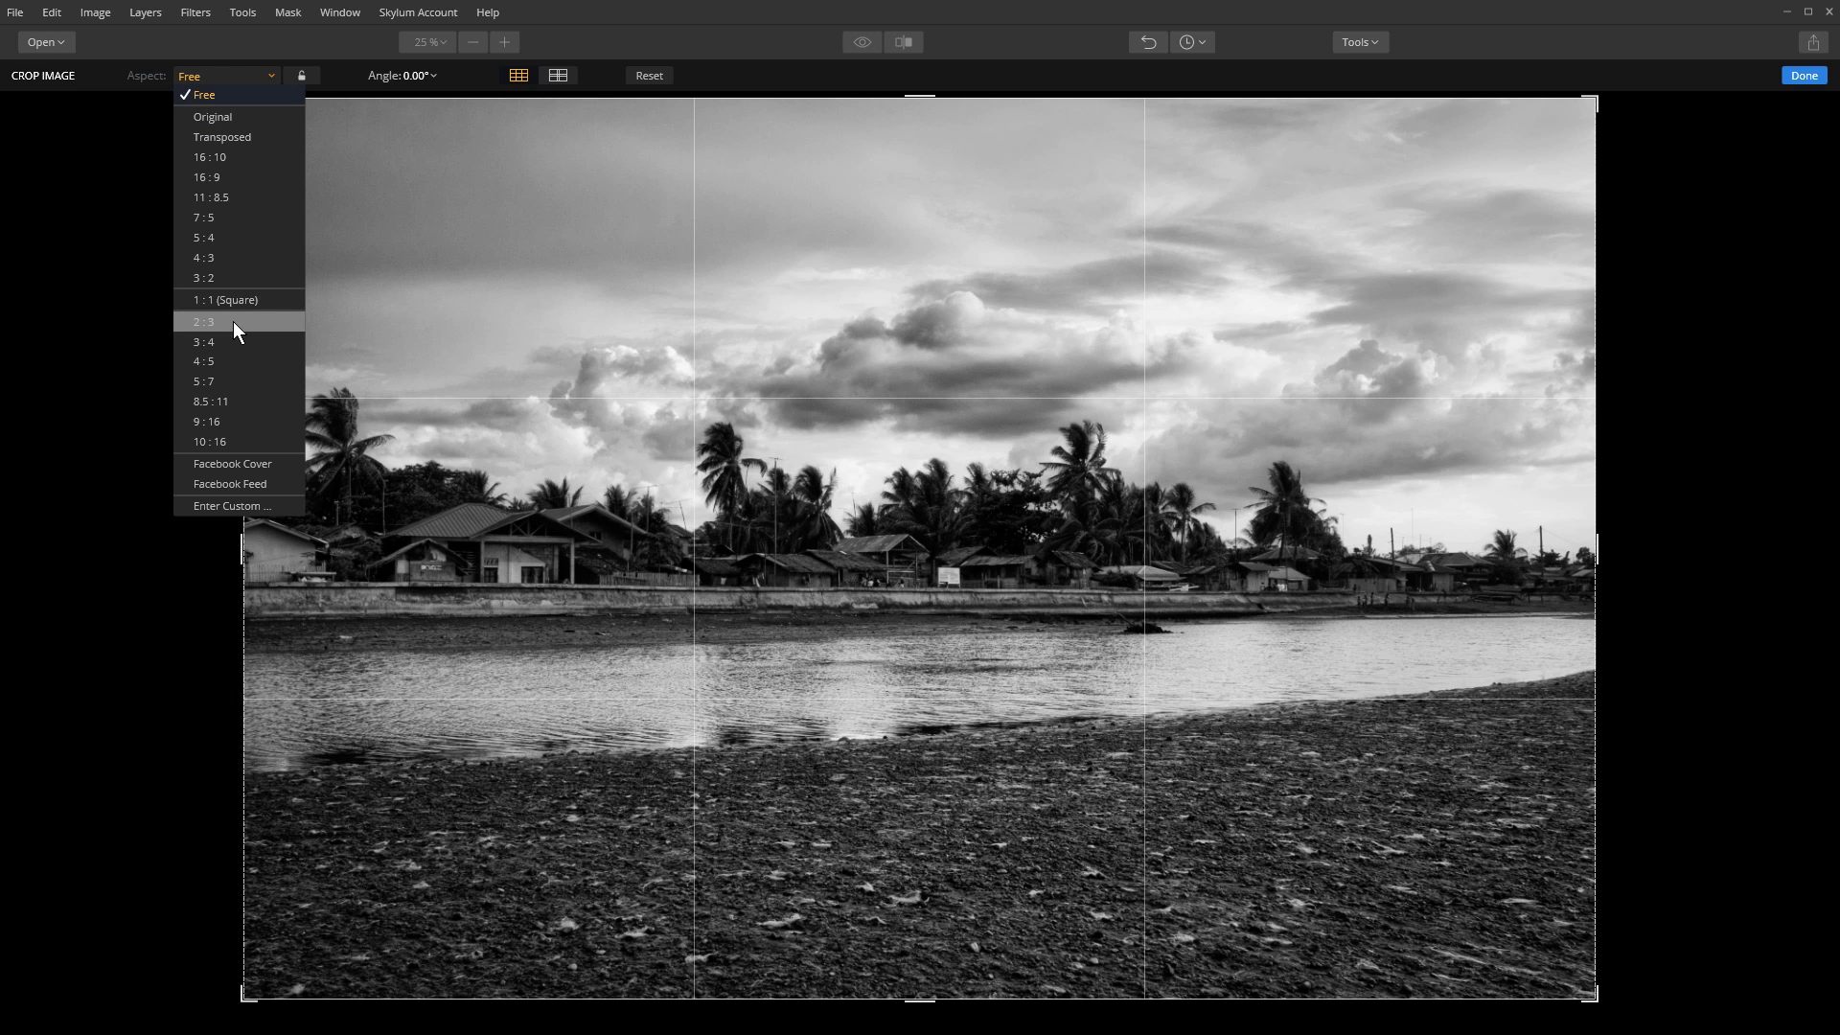
click(207, 178)
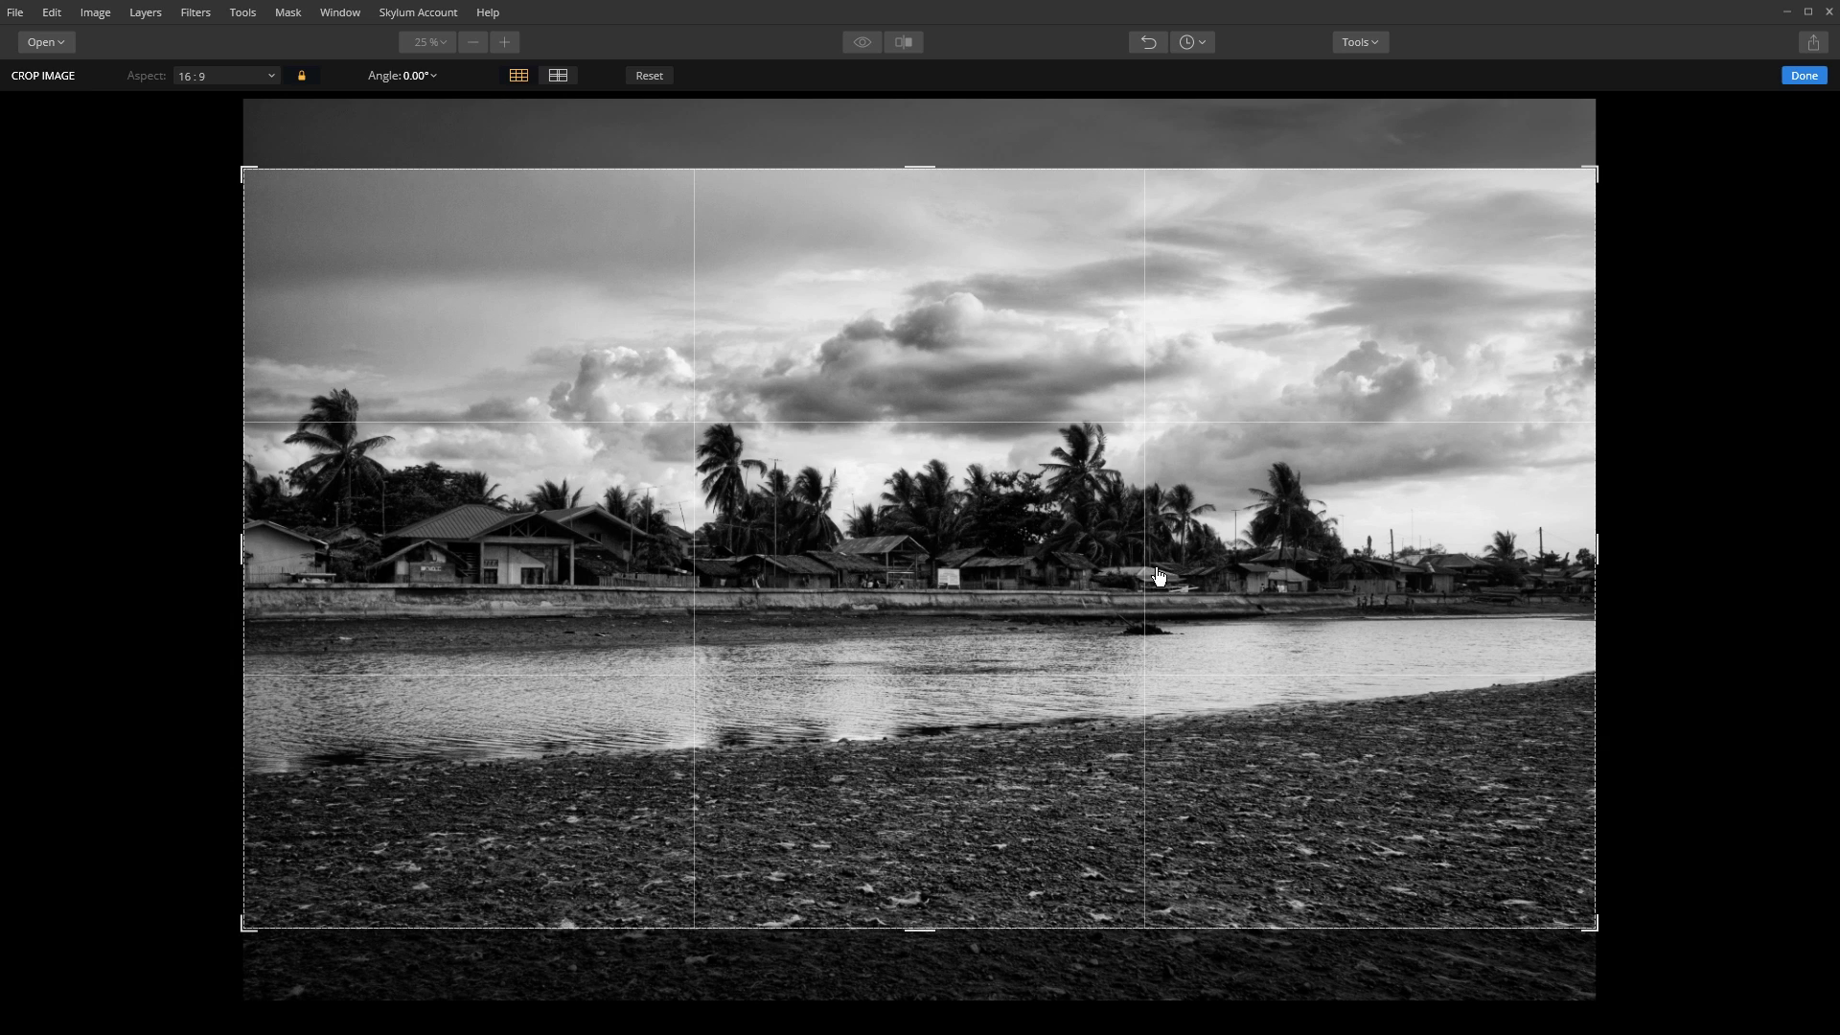
drag(1589, 922, 1553, 900)
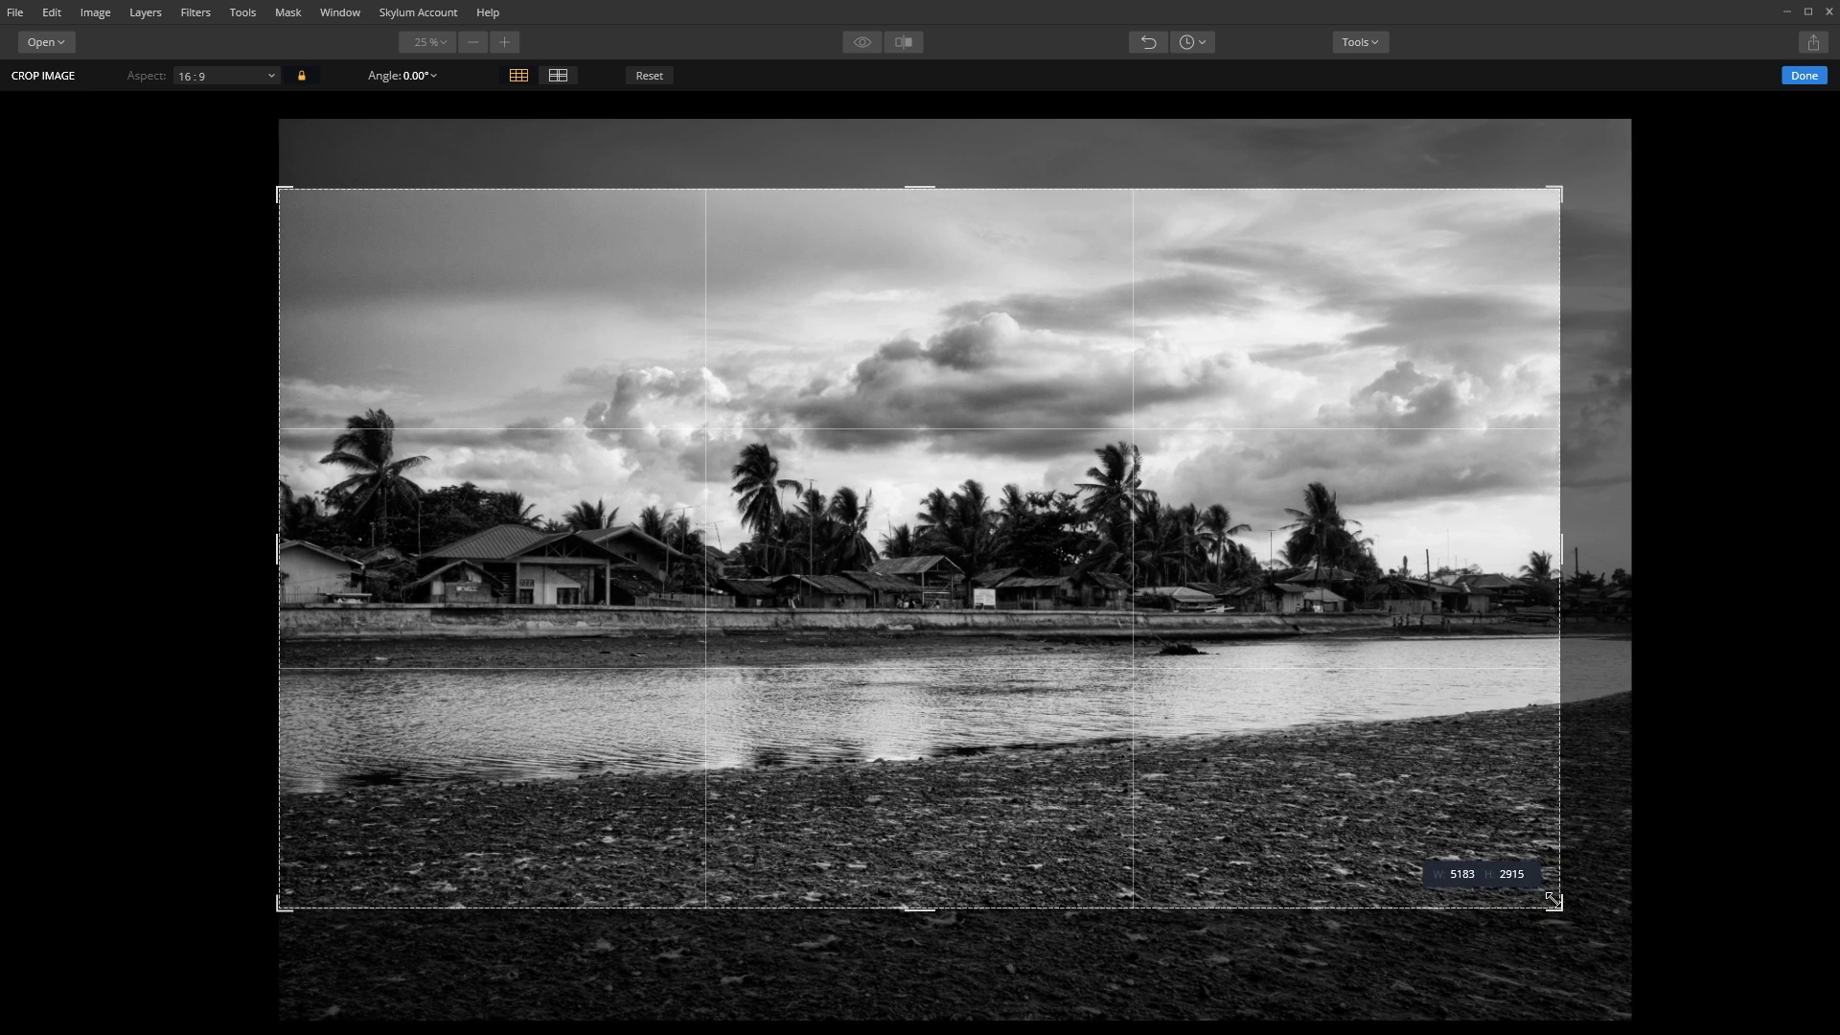
Reposition the photo to frame the village, river and beach, then apply the crop.
drag(1260, 767, 1180, 791)
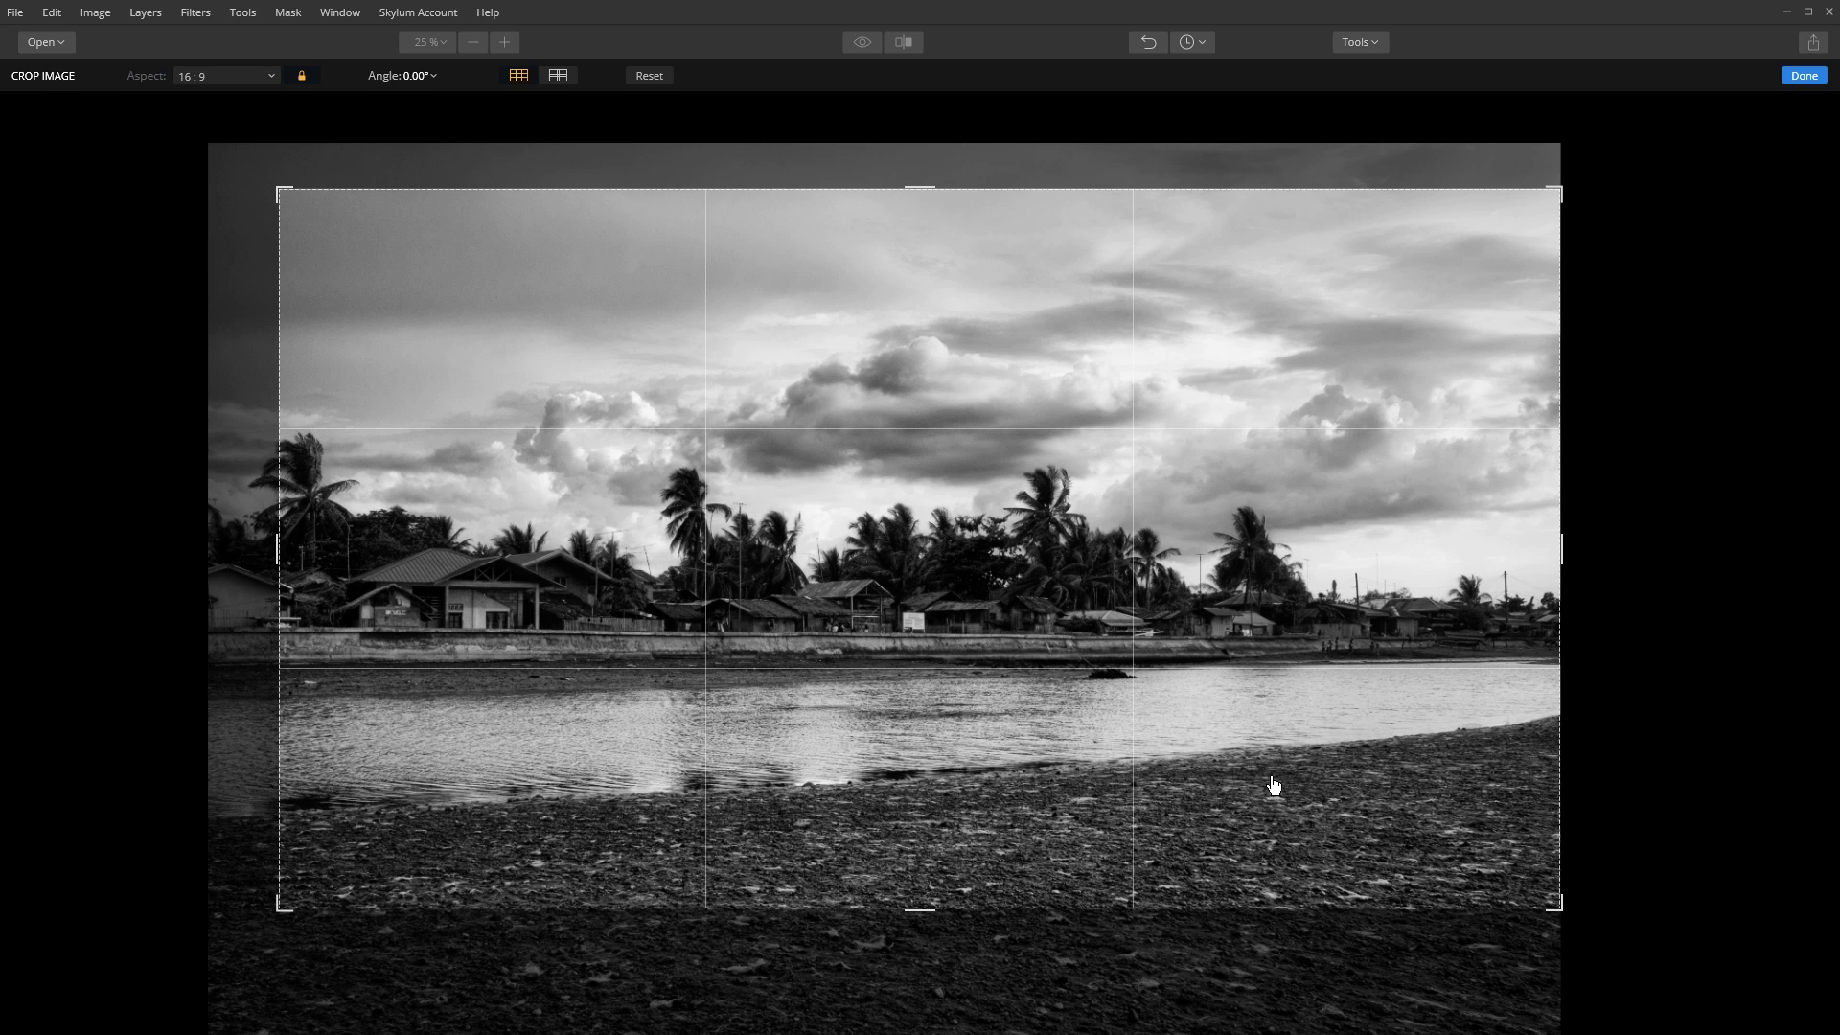
drag(1274, 787, 1360, 789)
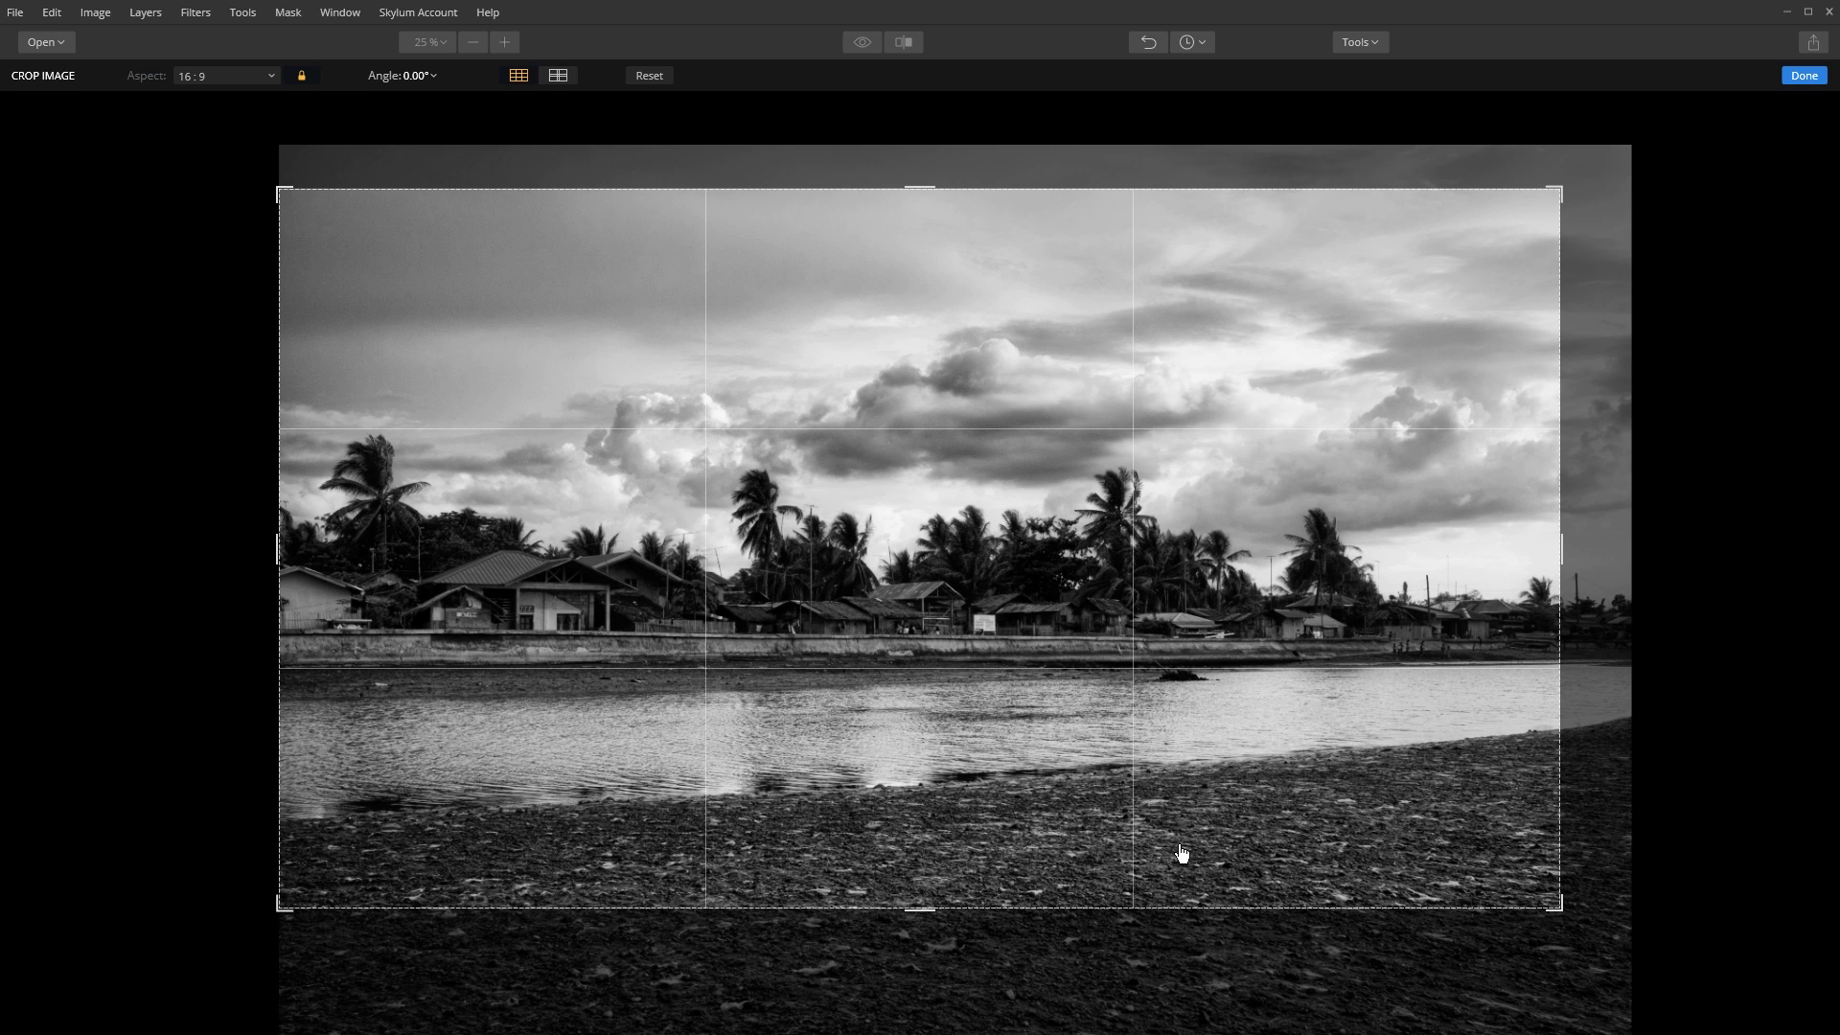
drag(1195, 846, 1193, 854)
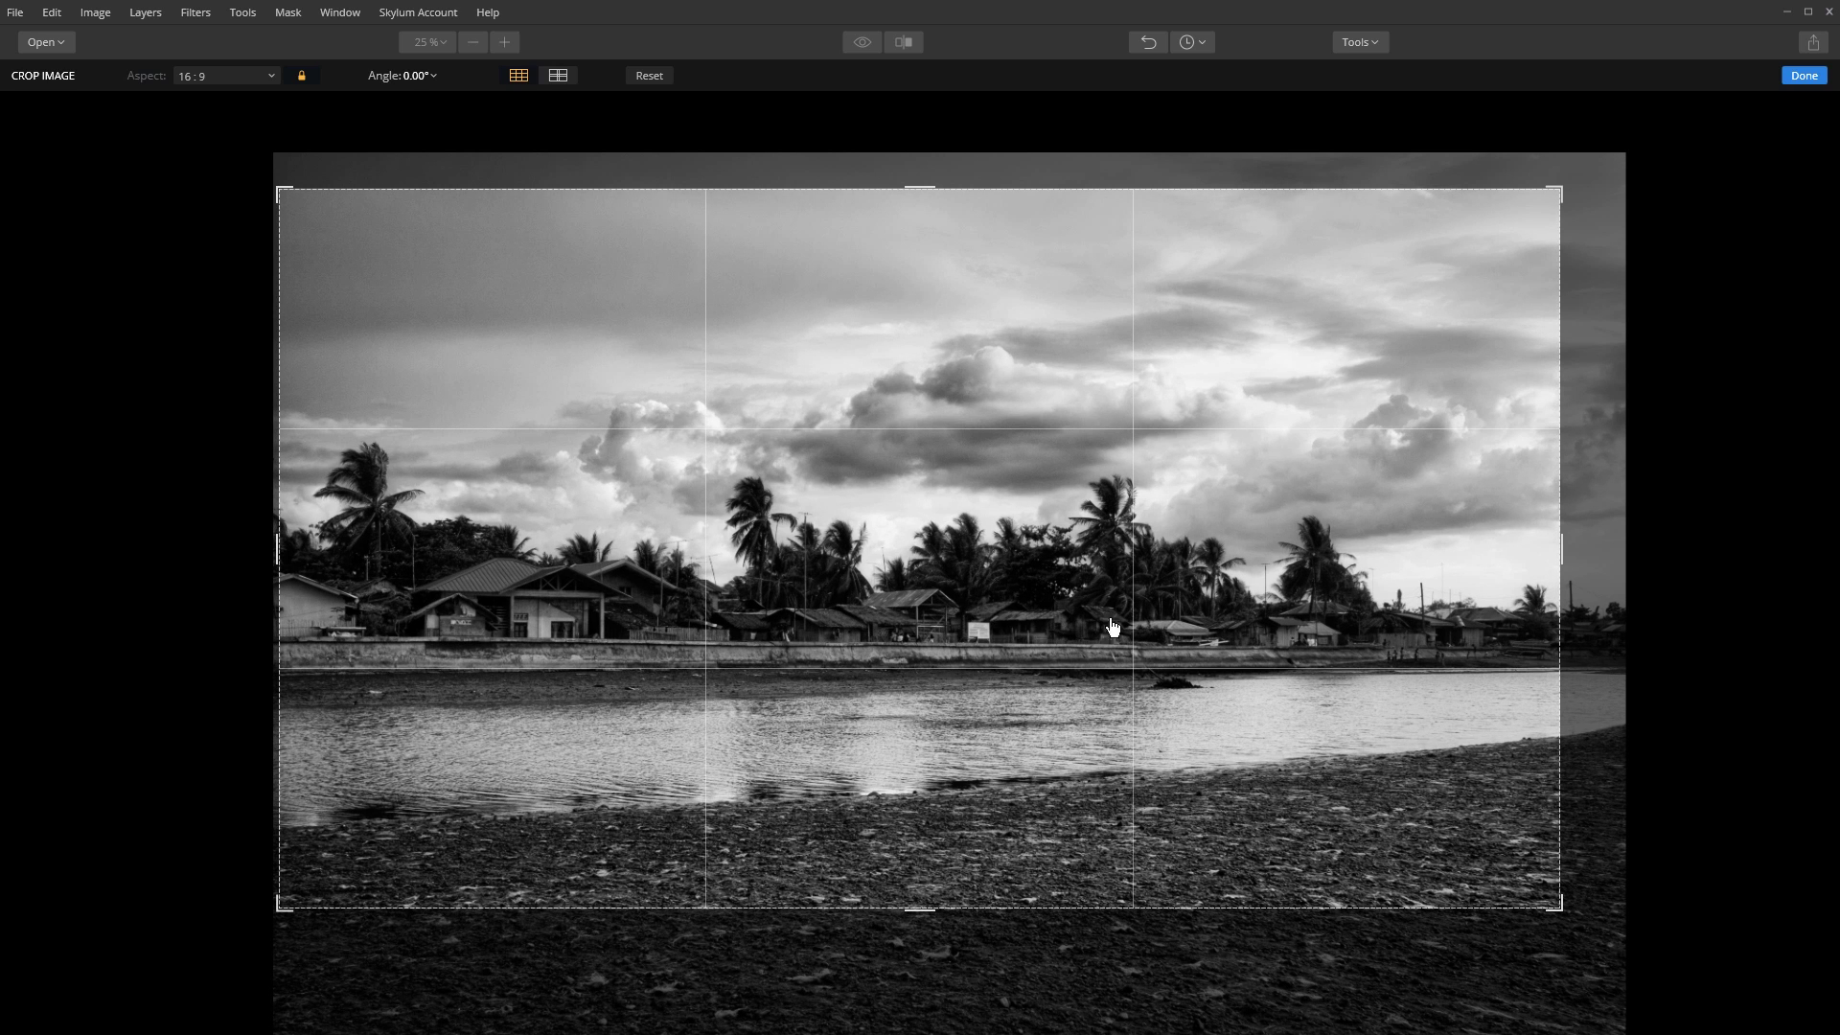
drag(936, 751, 883, 744)
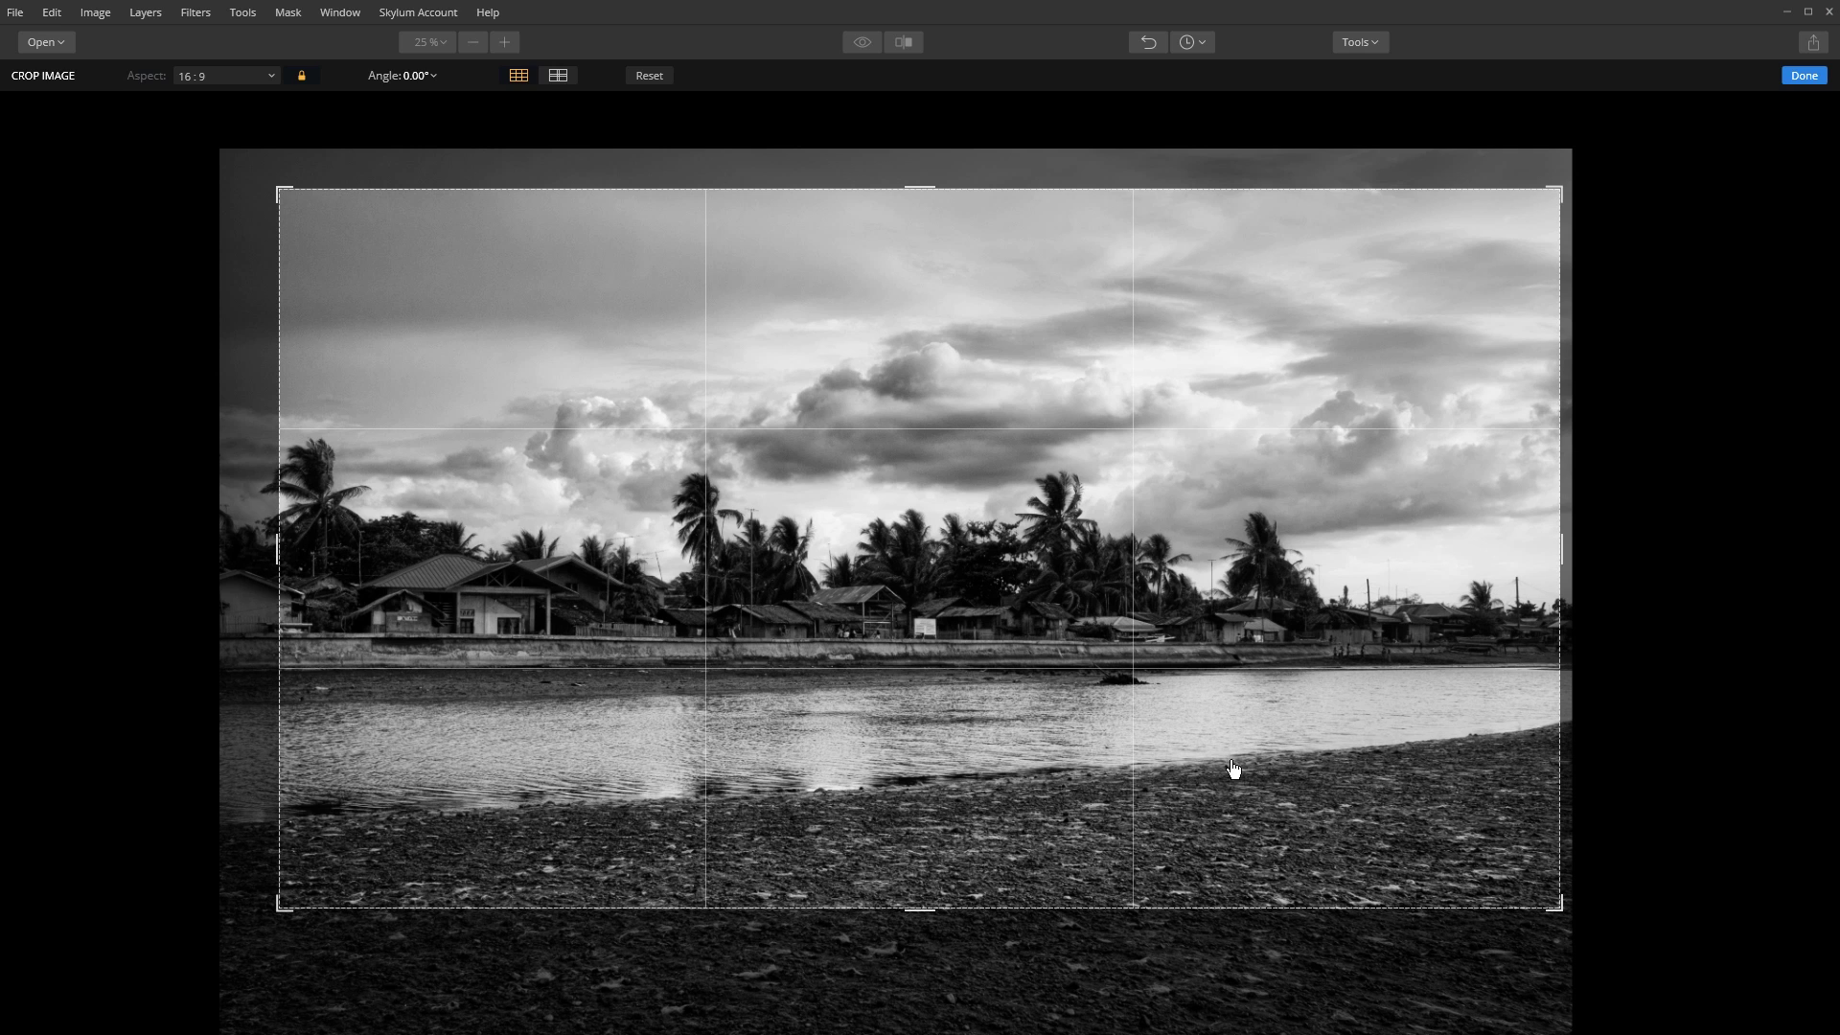
drag(1232, 767, 1261, 767)
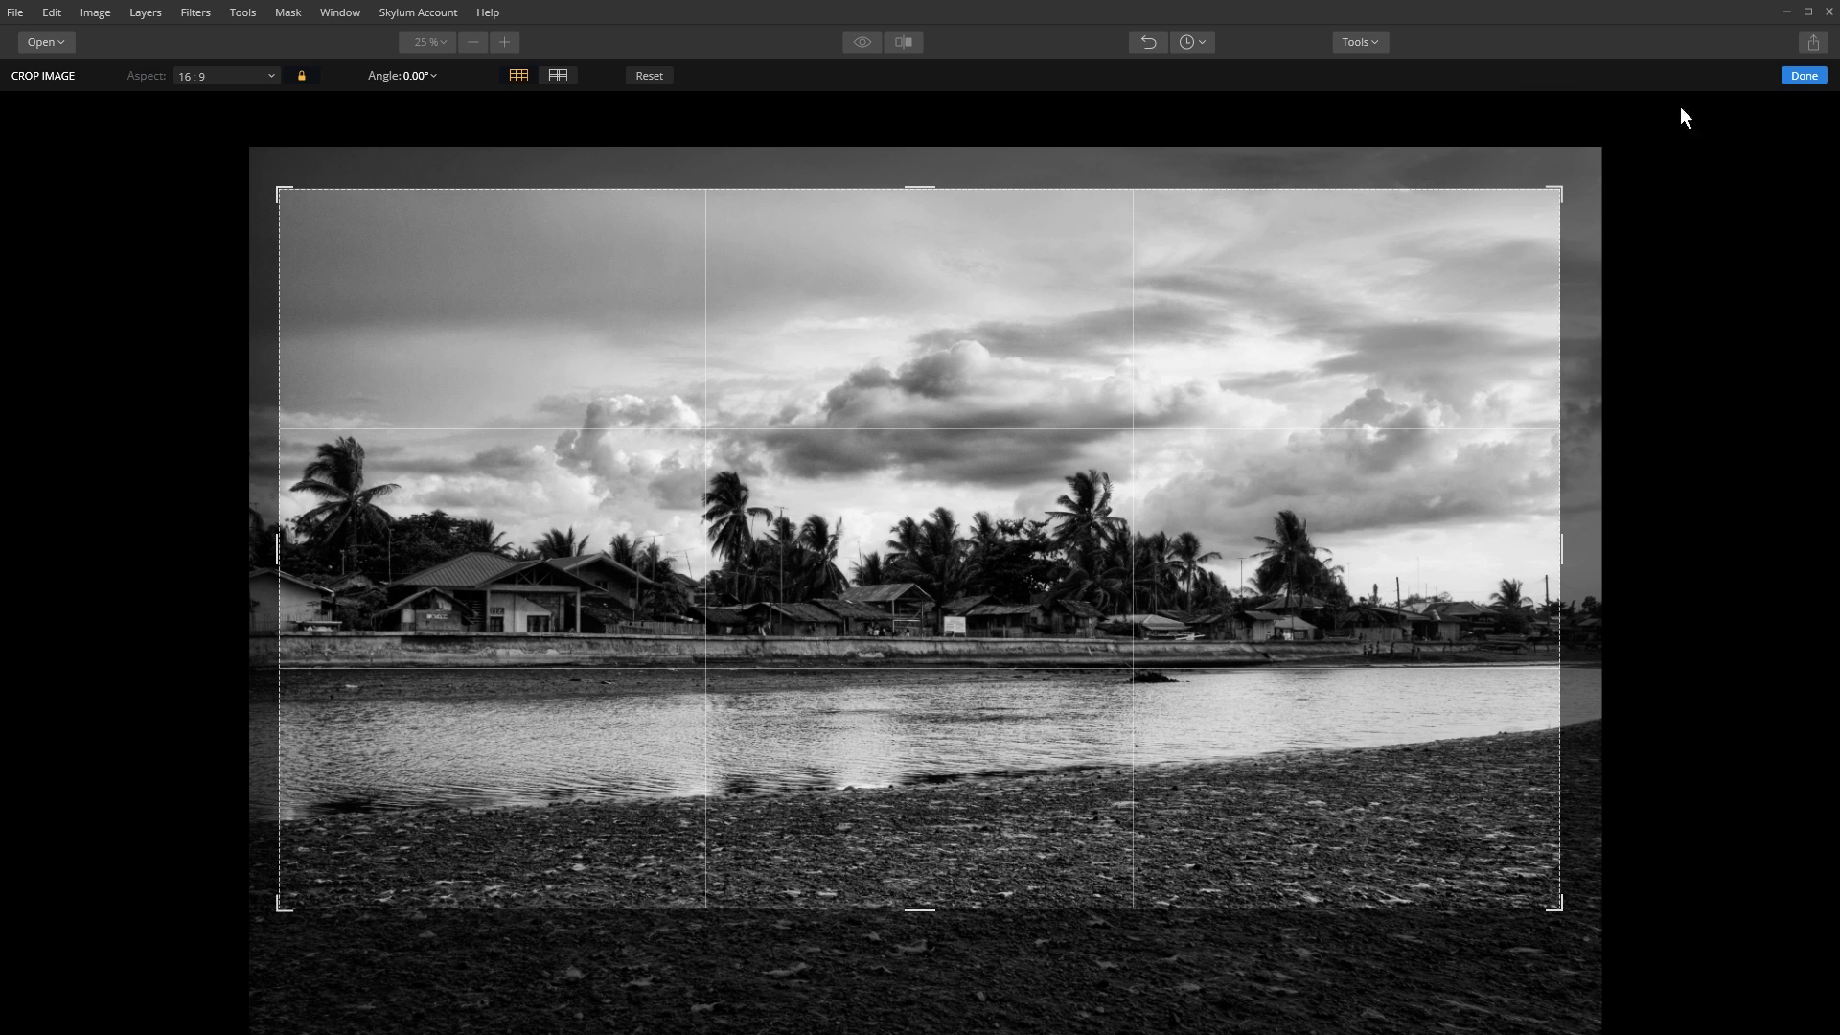
click(1798, 81)
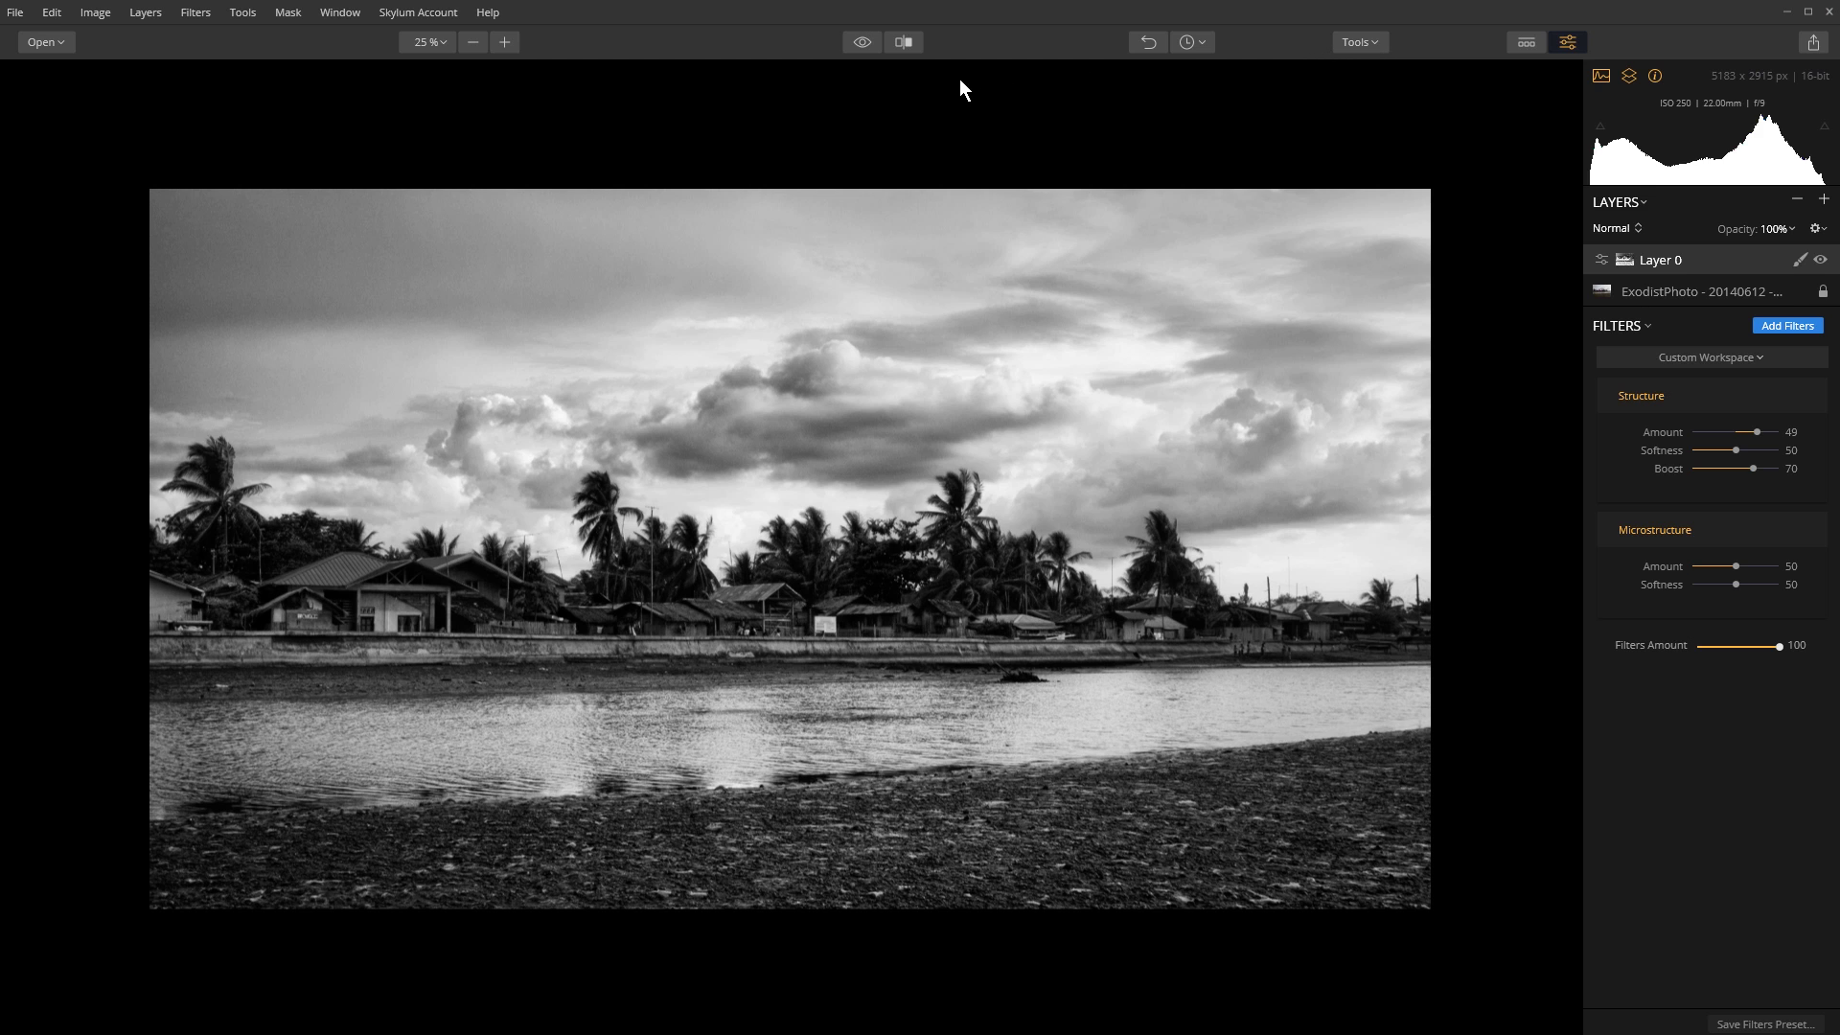
click(862, 43)
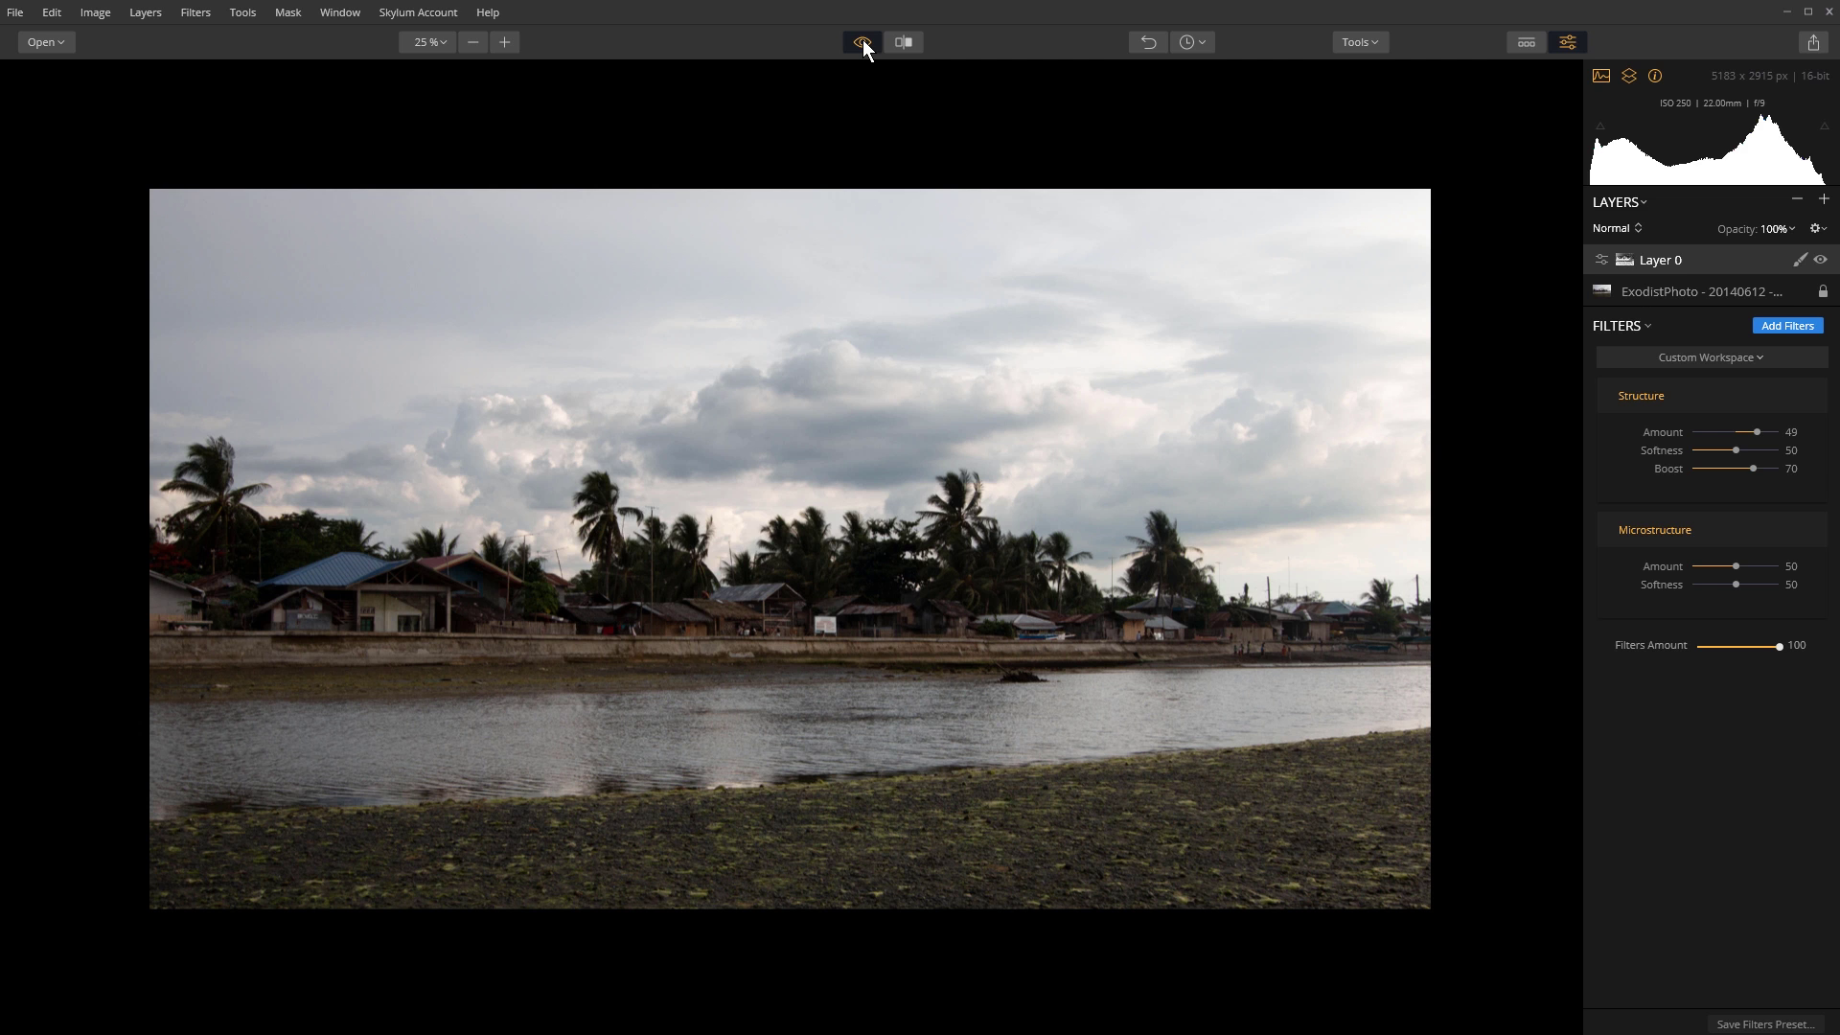
click(862, 42)
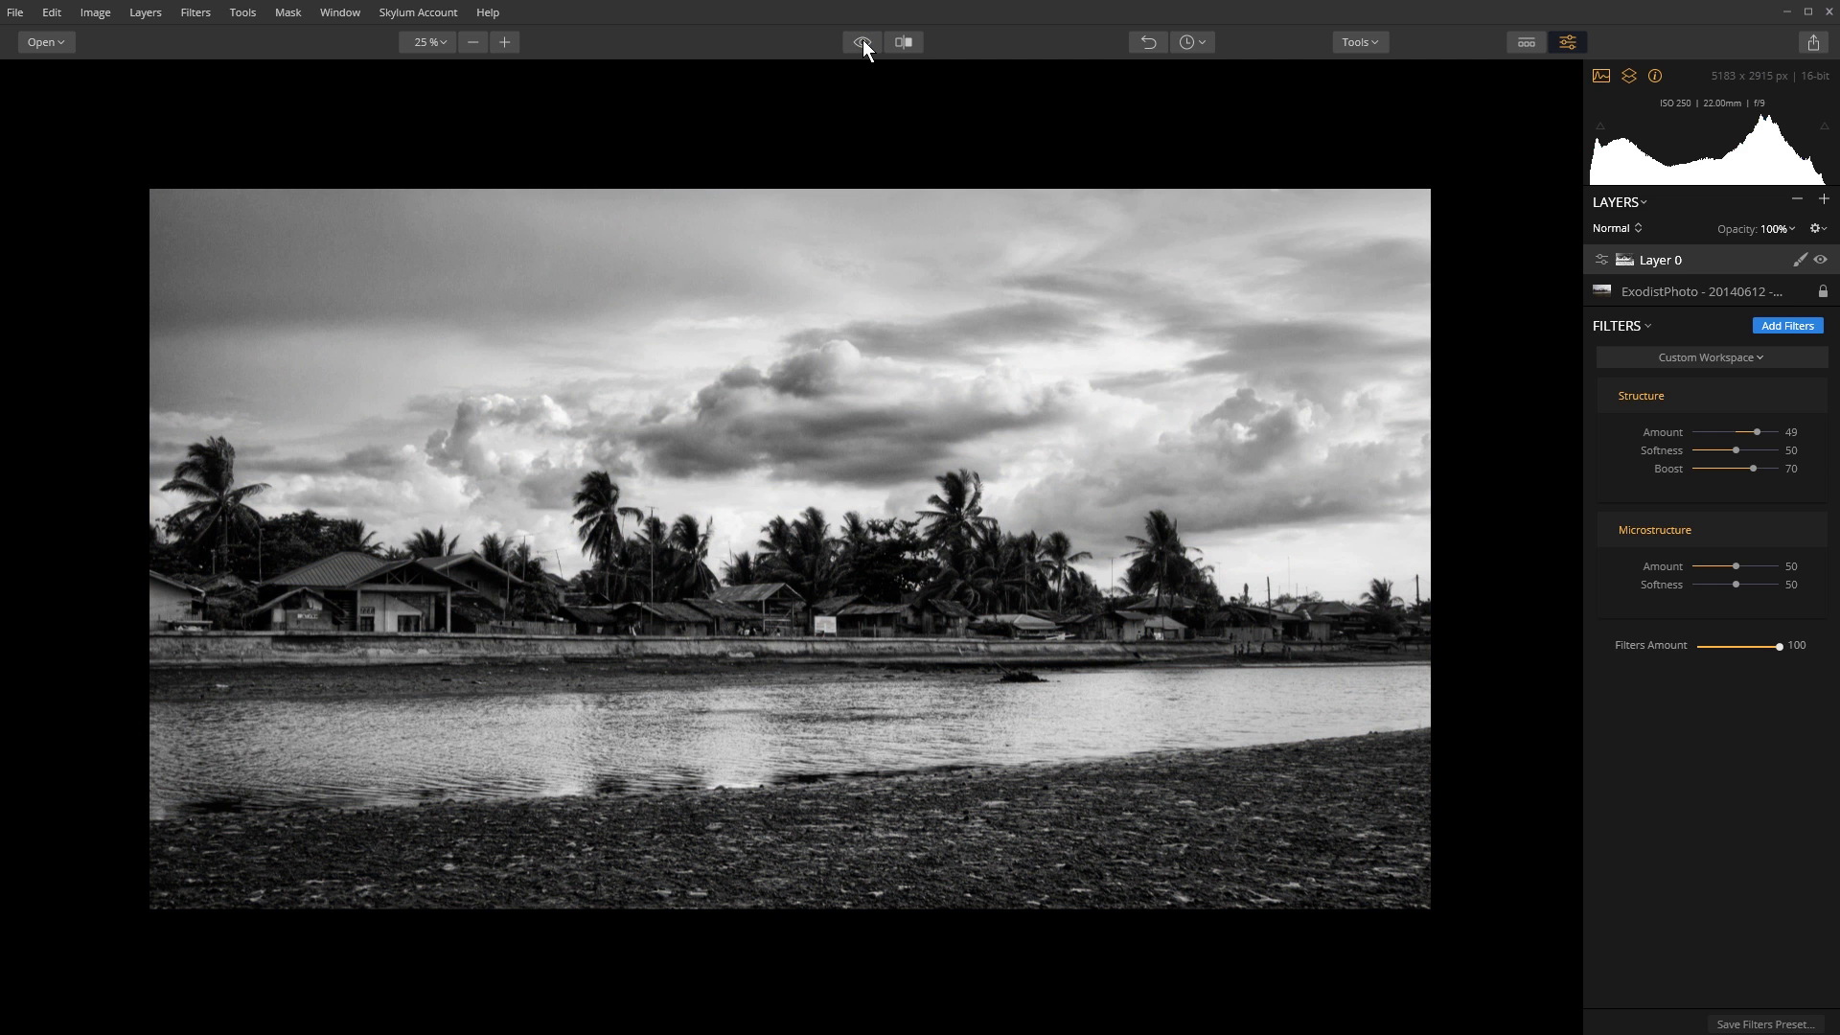